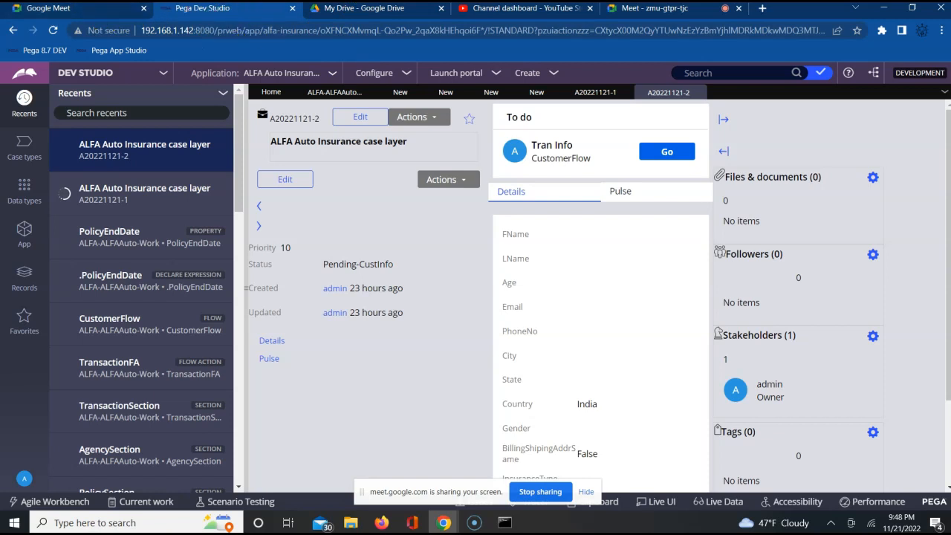
Step: Switch to Google Drive and open the Declare Expression document
click(365, 10)
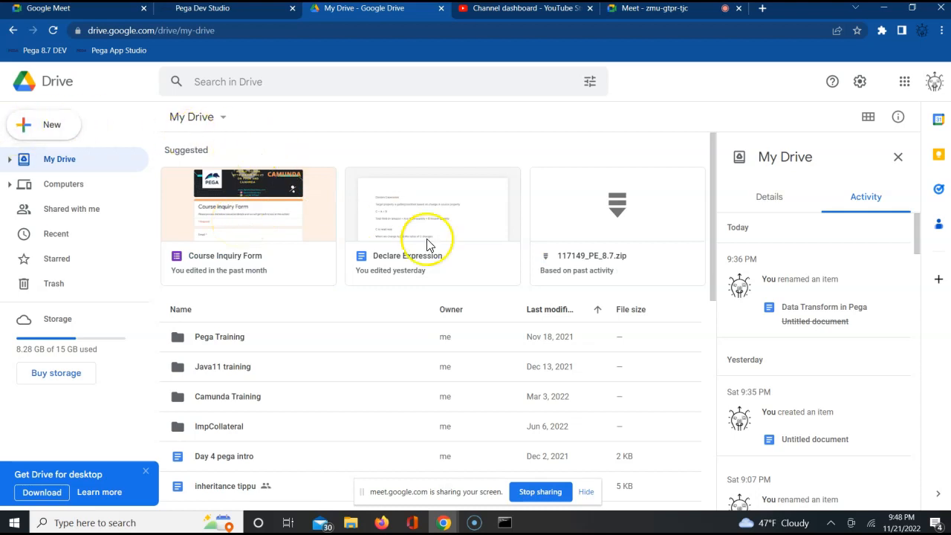
double_click(469, 214)
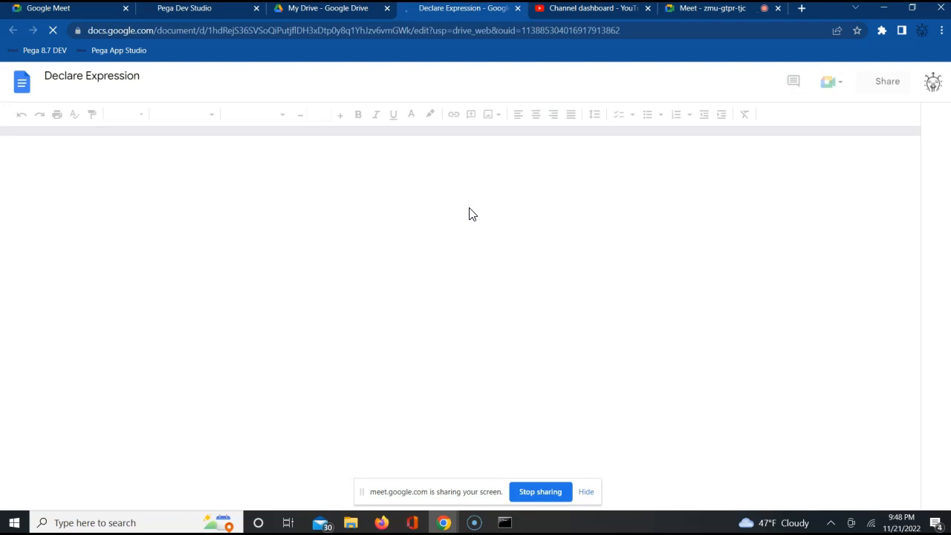
Step: Switch to the Google Meet call, admit the waiting participant, and return to the Declare Expression document
click(697, 9)
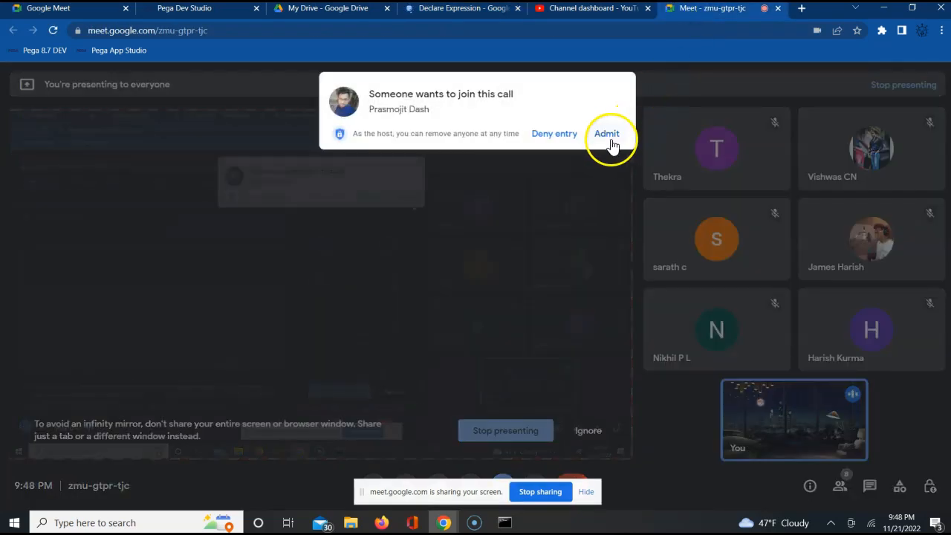
click(610, 140)
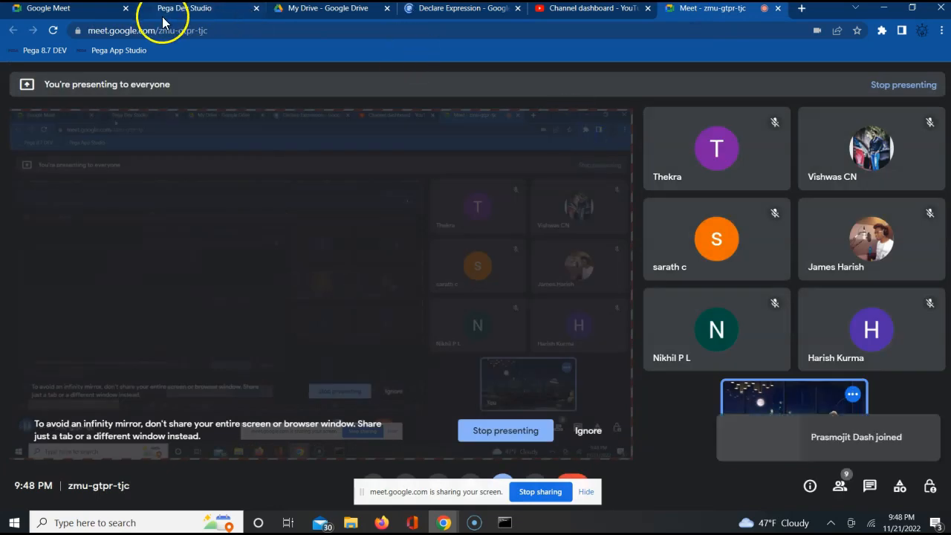
click(442, 11)
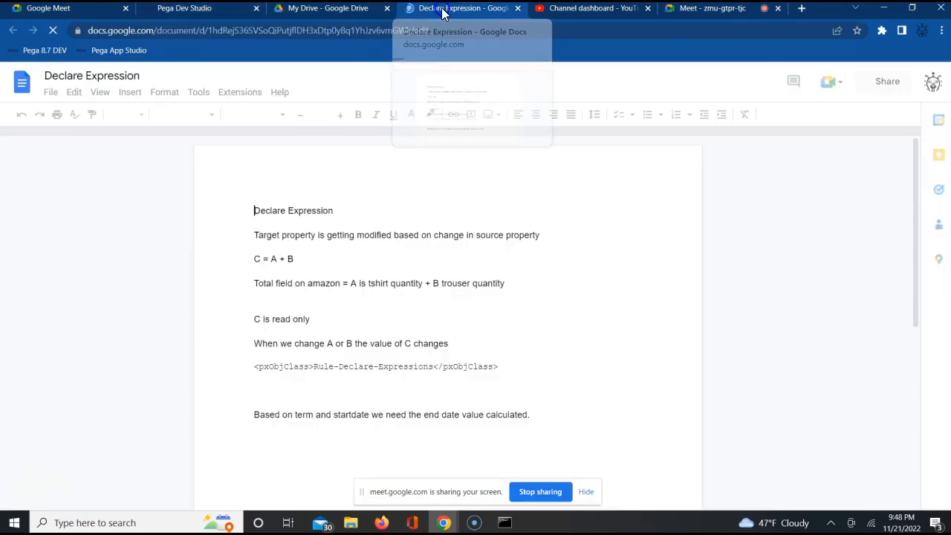
Step: Create a new blank document from the Declare Expression document
click(50, 97)
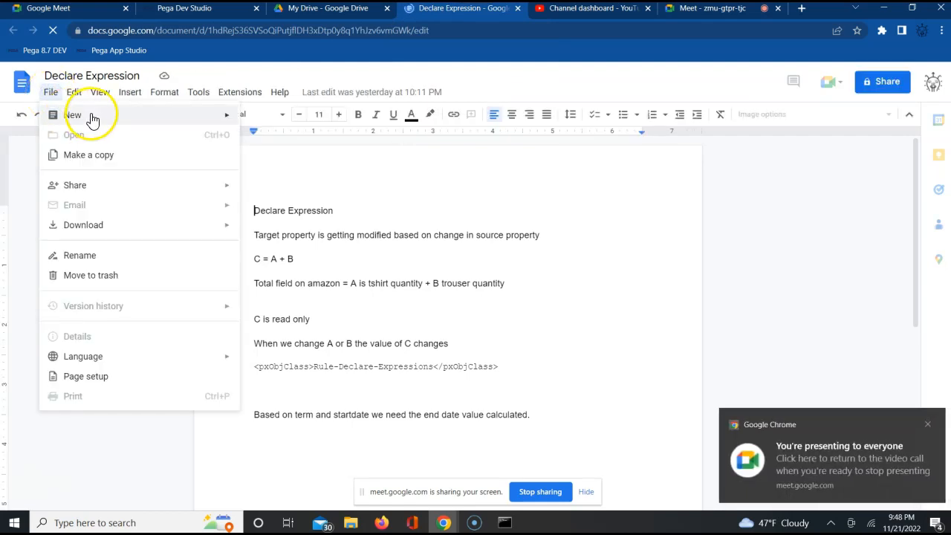
mouse_move(201, 117)
click(278, 121)
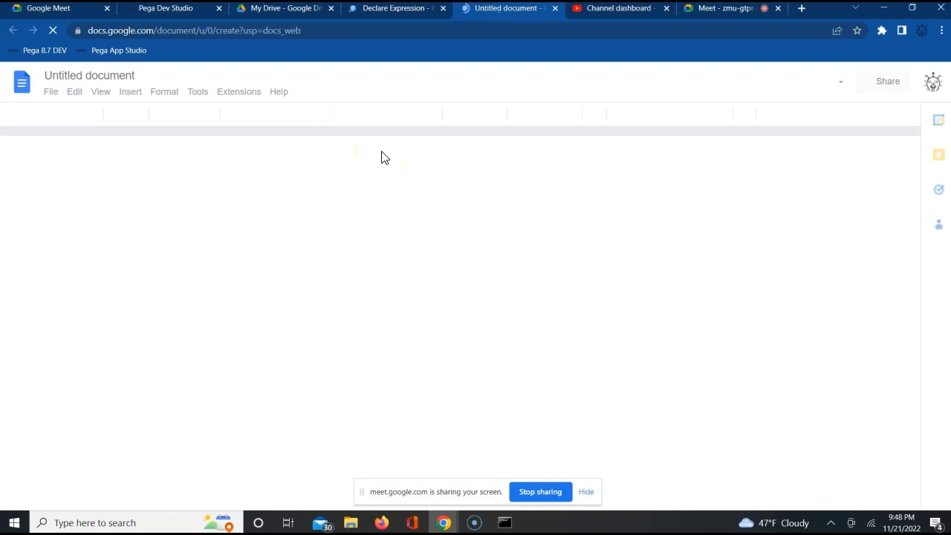
click(191, 168)
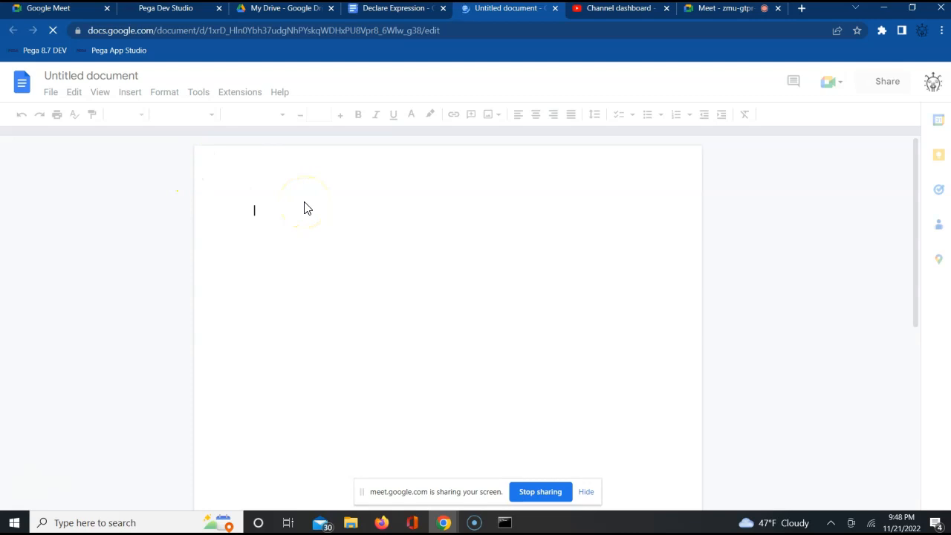
Step: Admit the next waiting participant in Google Meet and return to the new untitled document
click(699, 8)
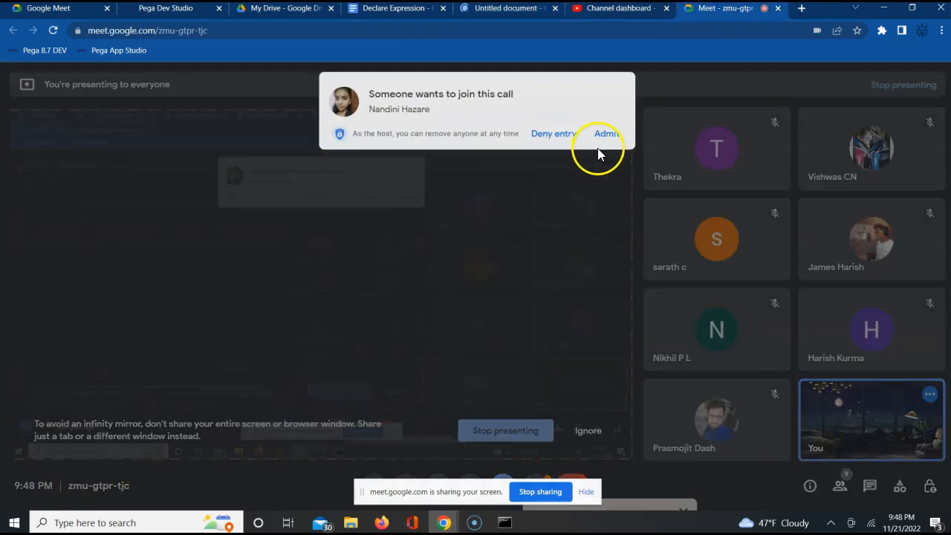
click(610, 140)
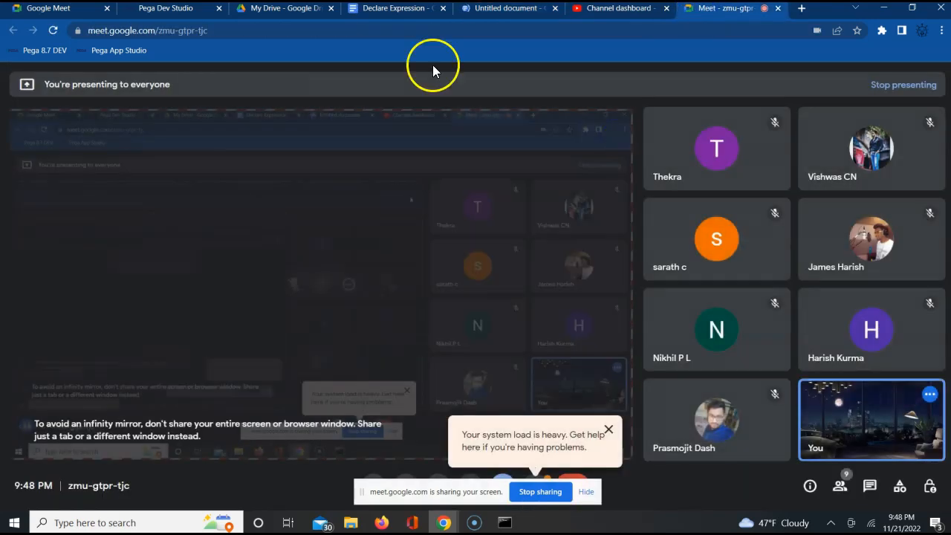
click(389, 10)
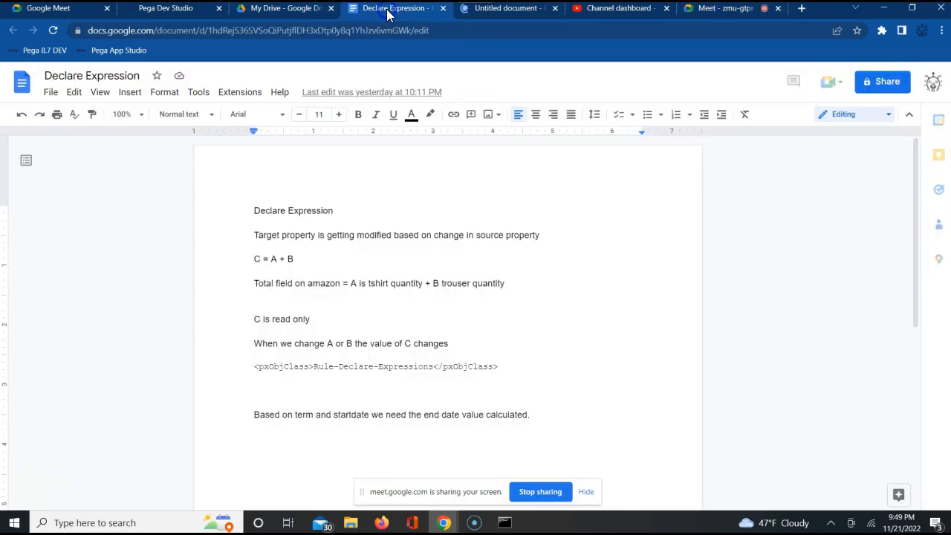
click(511, 11)
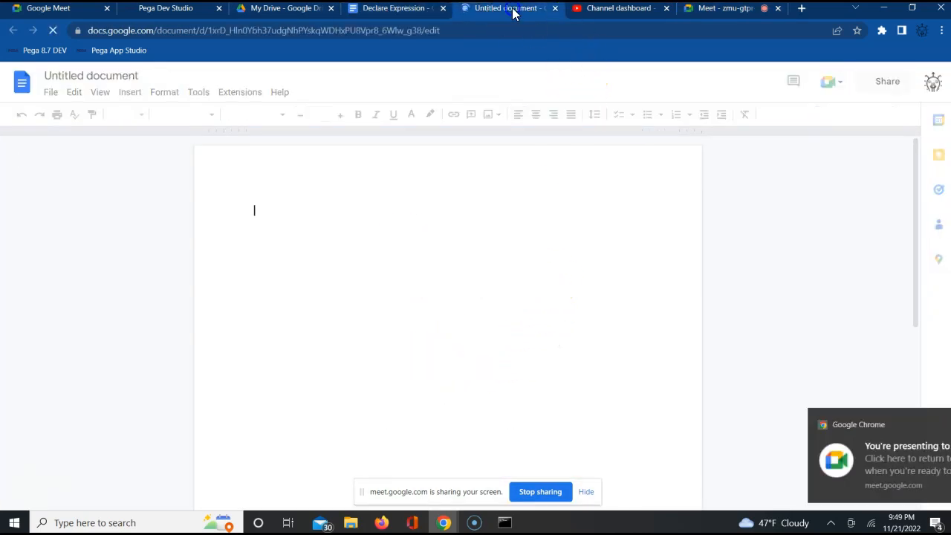
Step: Enter the heading "Declare Contraint" on the first line of the untitled document
click(372, 240)
text(De)
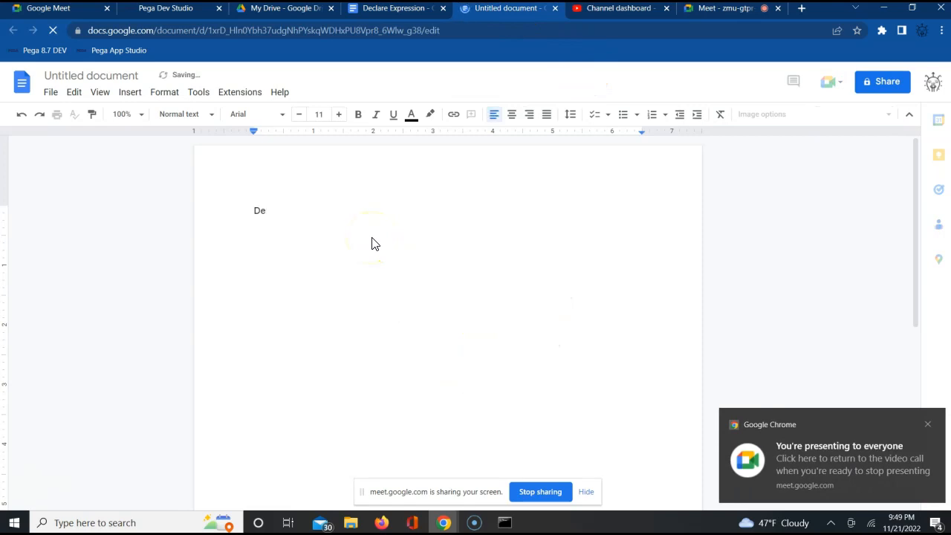
text(clare)
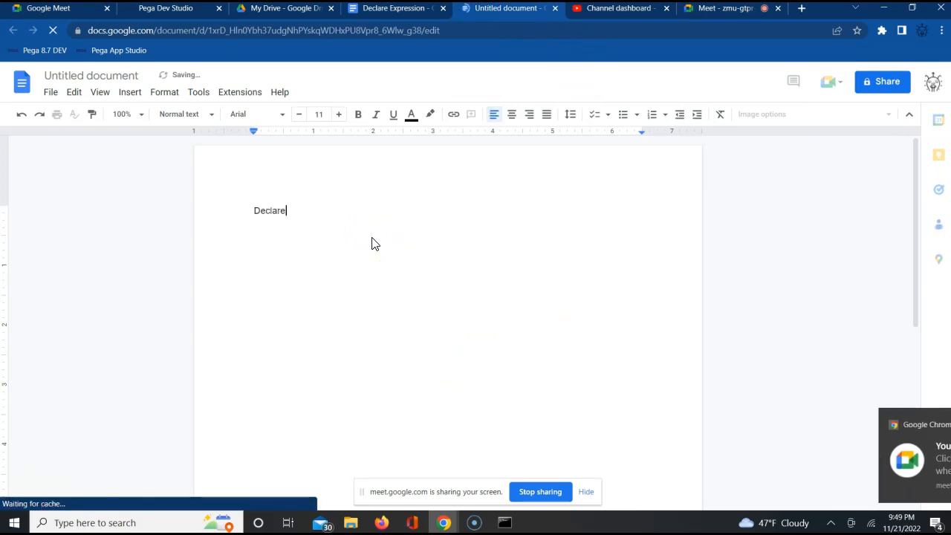
text( Contraint)
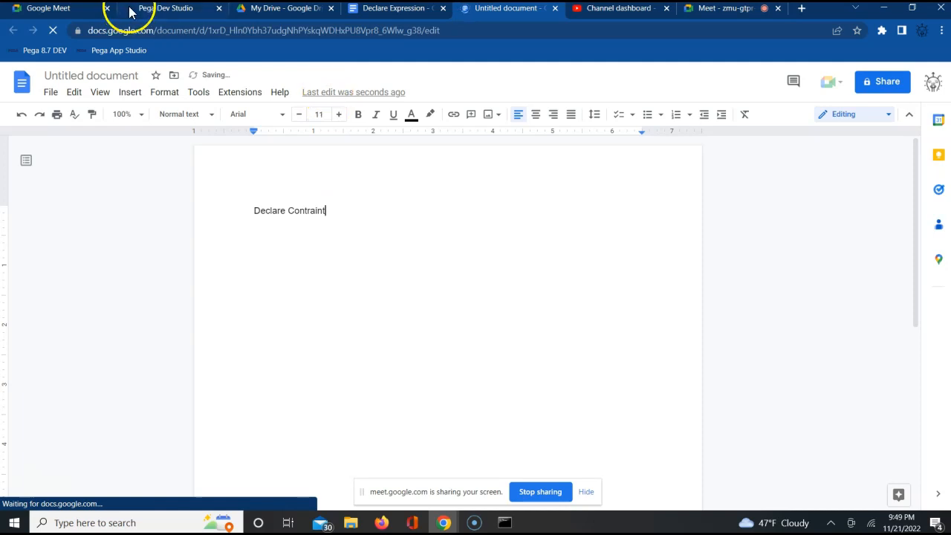
Step: Switch to Pega Dev Studio and close the two open ALFA Auto Insurance case tabs
click(157, 11)
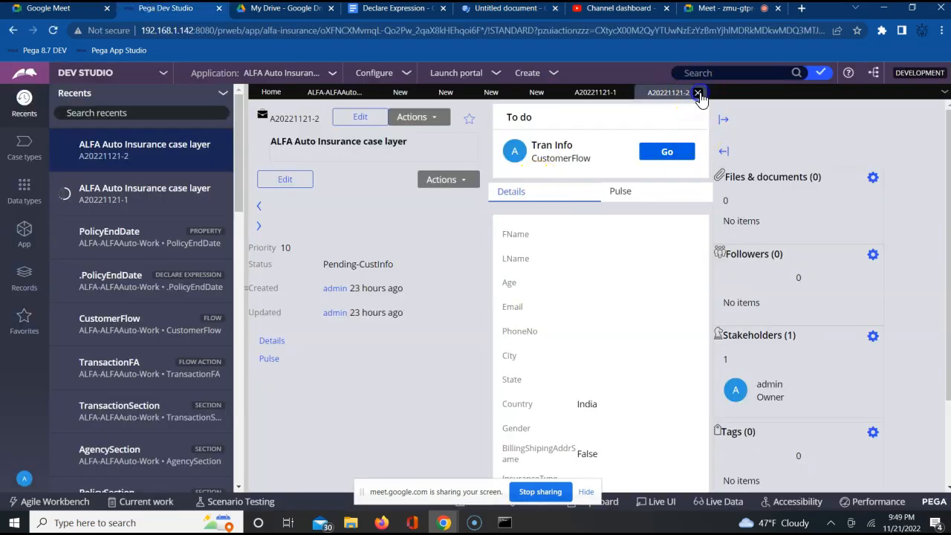
click(698, 93)
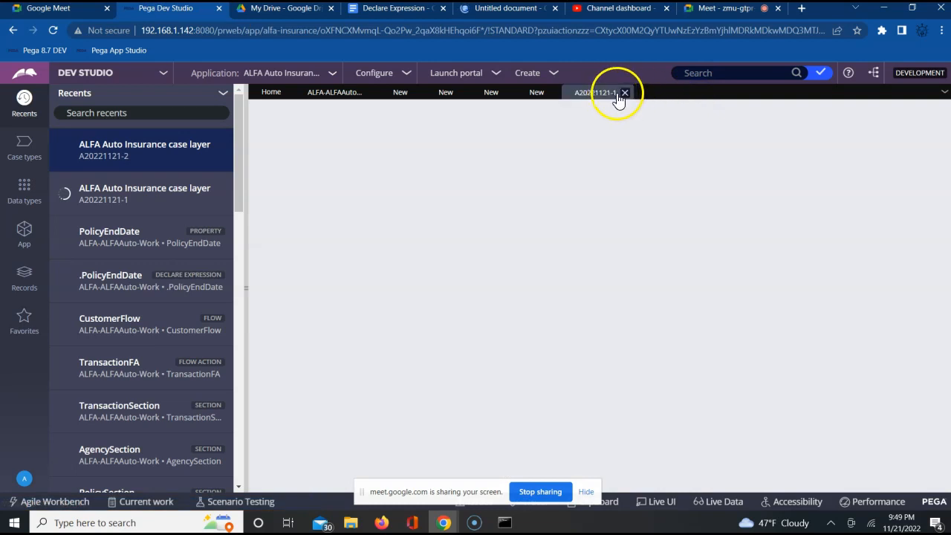
click(626, 95)
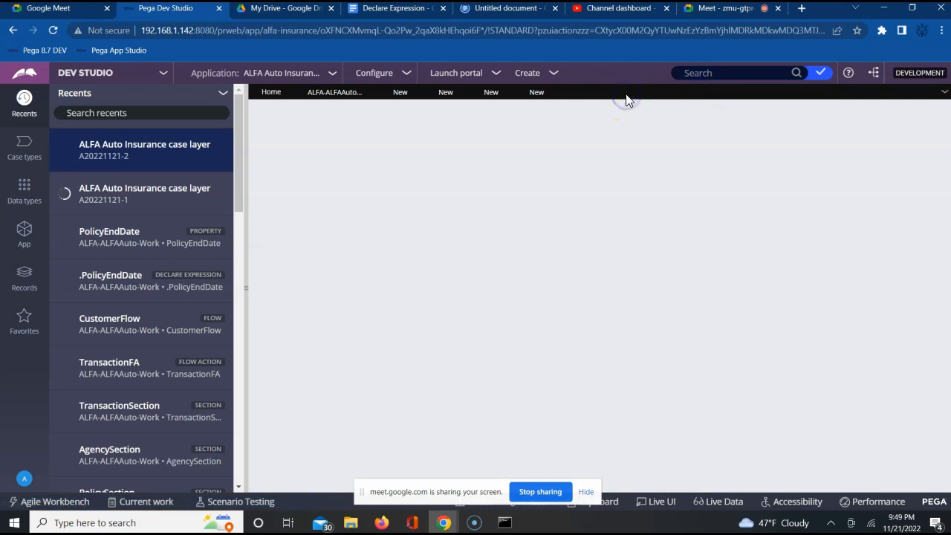
Step: Close the ALFA-ALFAAuto-Work data type tab and the last two unloaded New tabs
click(553, 95)
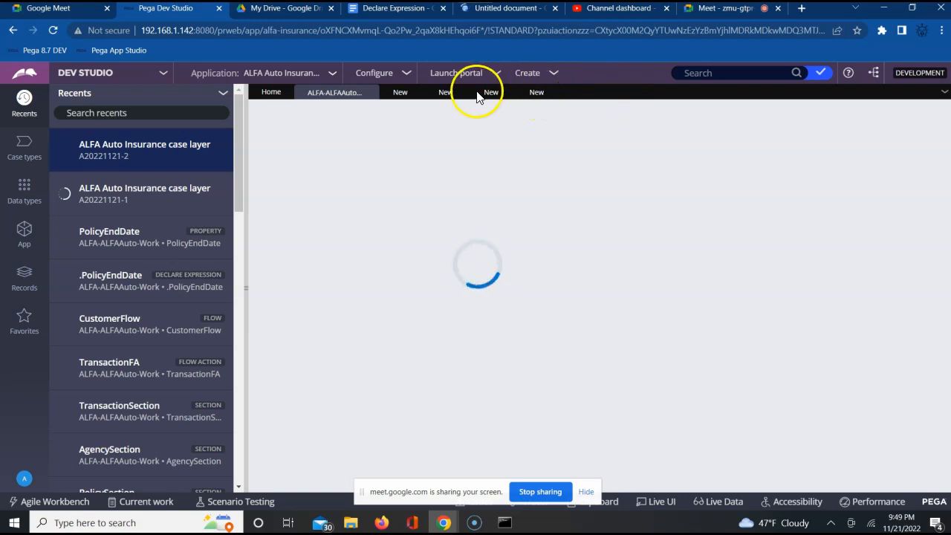
click(371, 96)
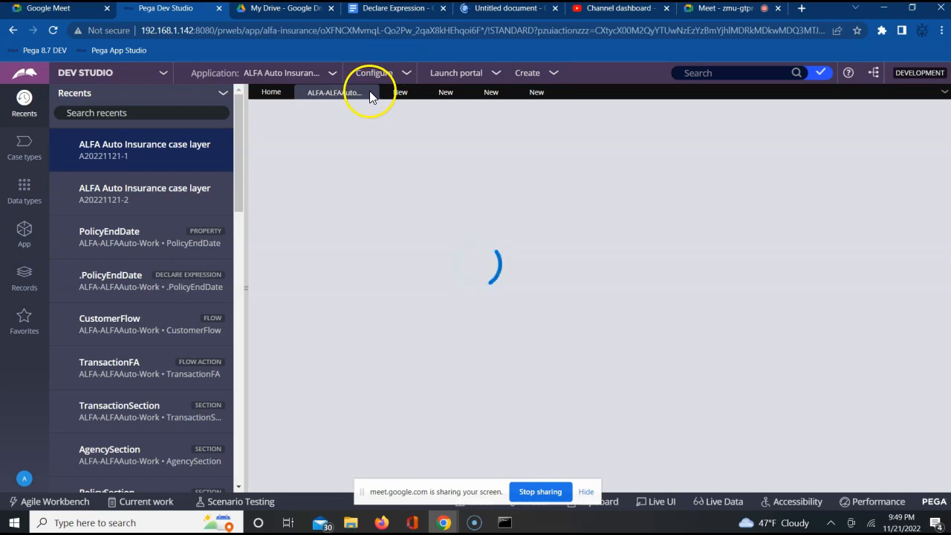
click(371, 97)
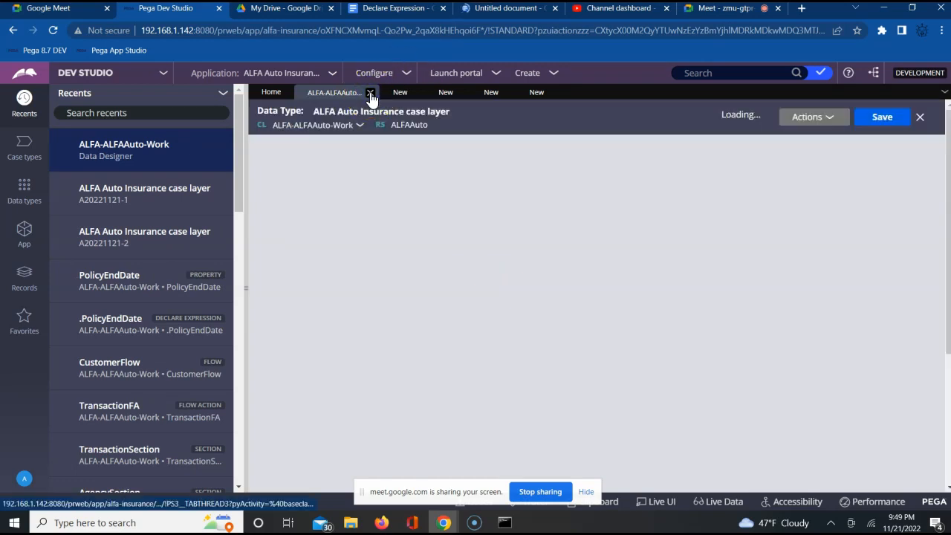
click(370, 94)
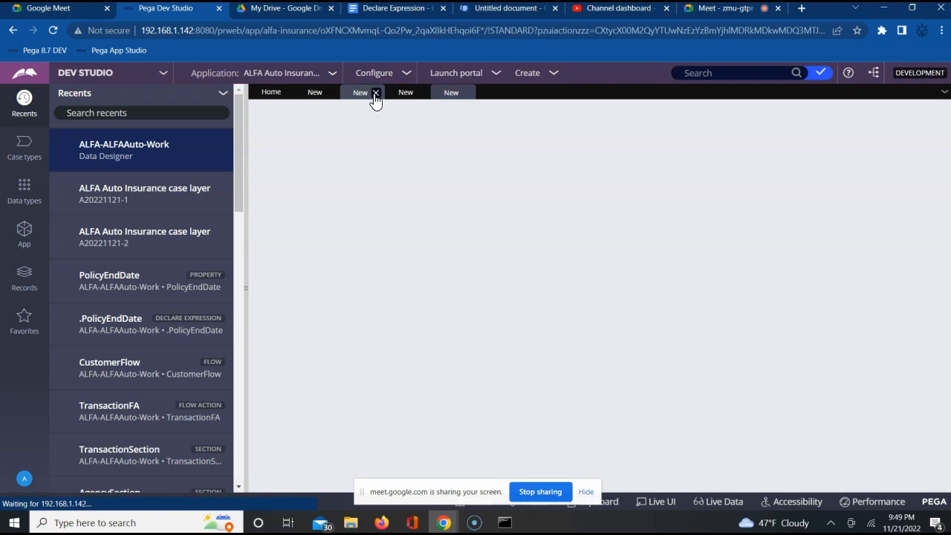
click(376, 93)
click(376, 93)
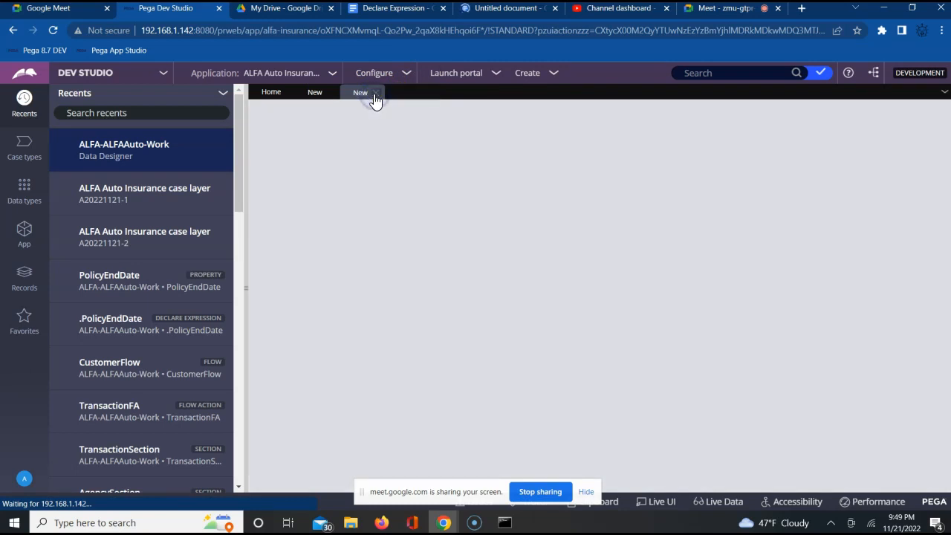
Step: Close the remaining TransactionSection and InsuranceSection rule tabs so only Home stays open
click(312, 97)
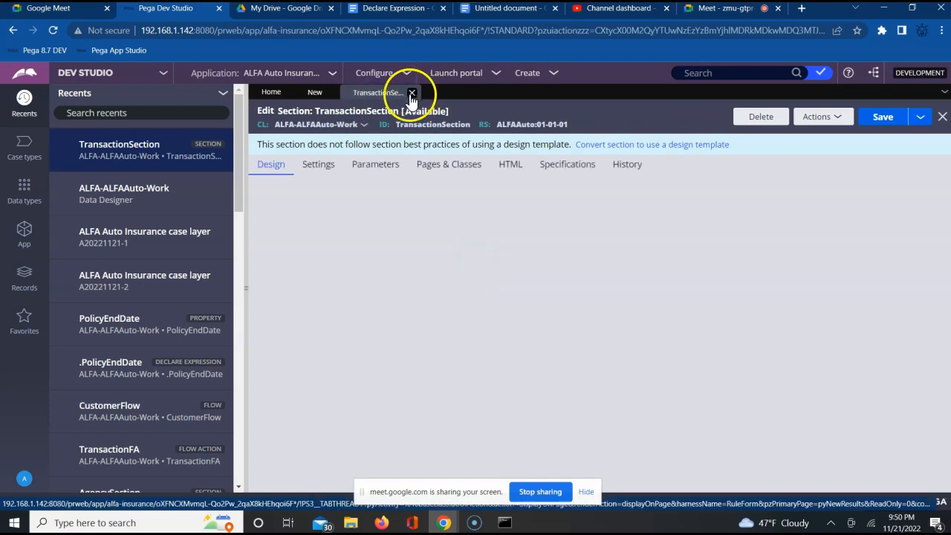
click(412, 93)
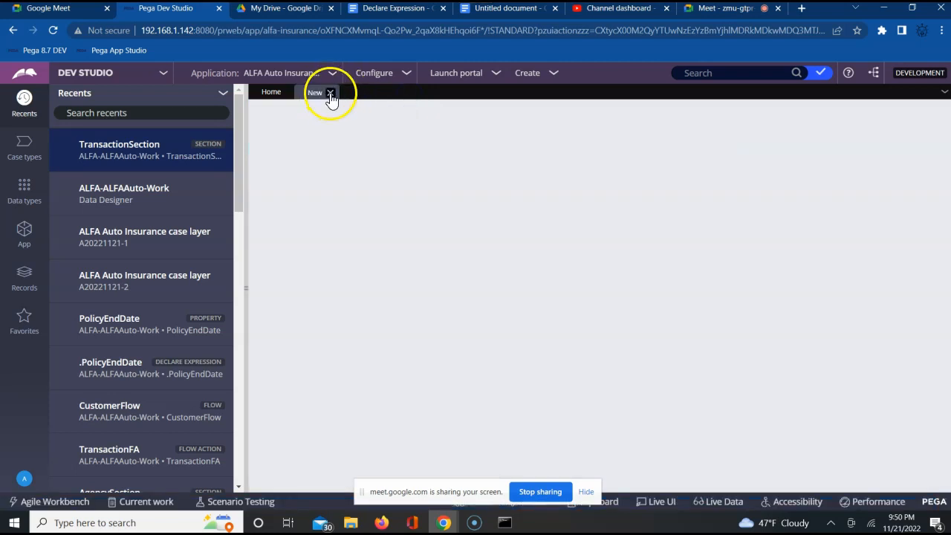
click(331, 95)
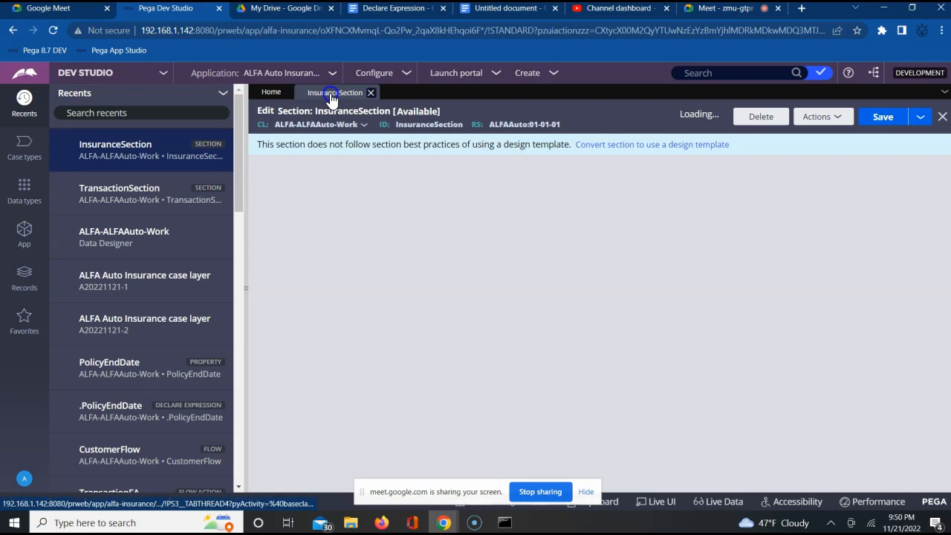
click(371, 92)
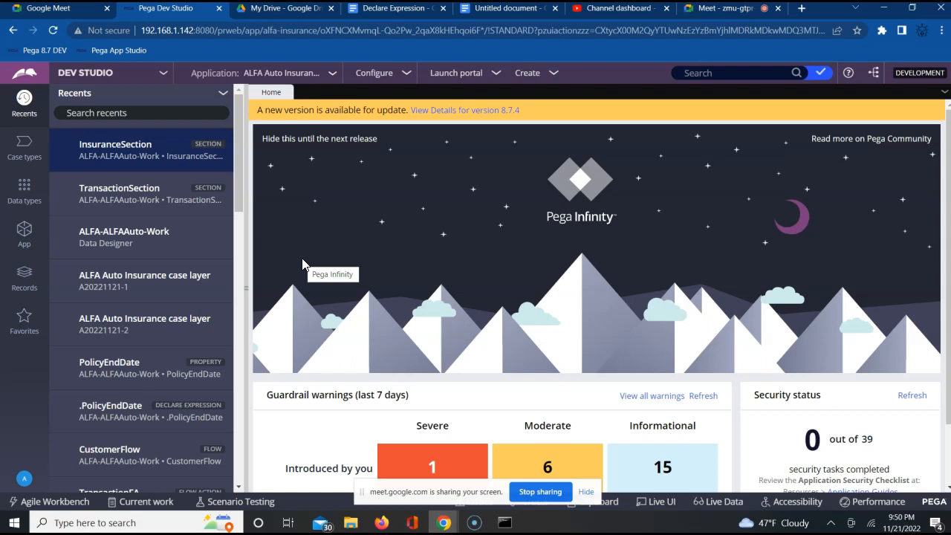
click(303, 262)
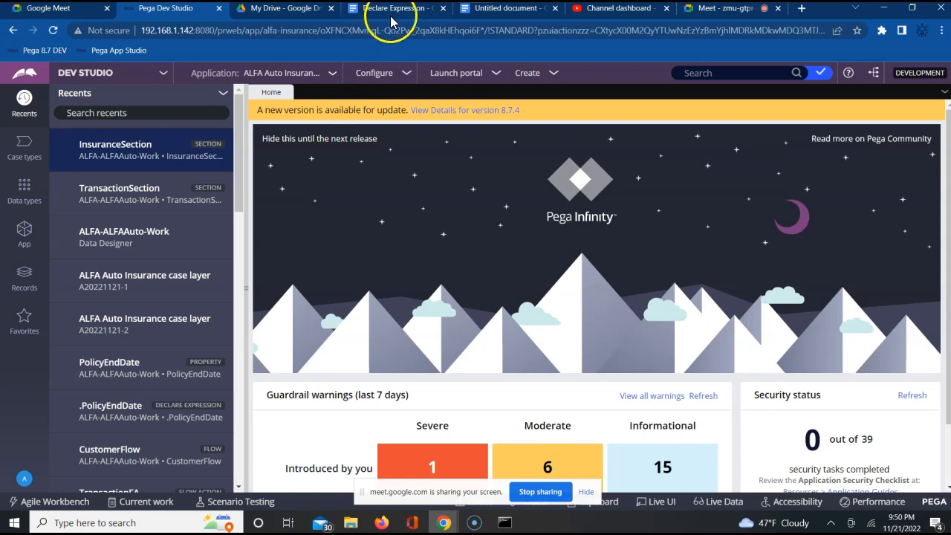
Step: Return to the untitled Google Docs document and write "Its decision category rule used to validate property." below the heading
click(502, 10)
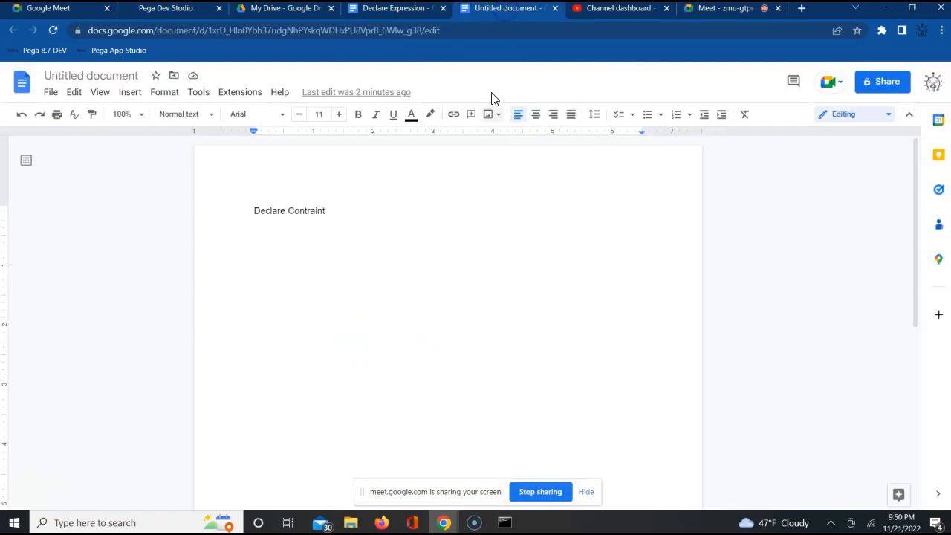
click(341, 250)
key(Return)
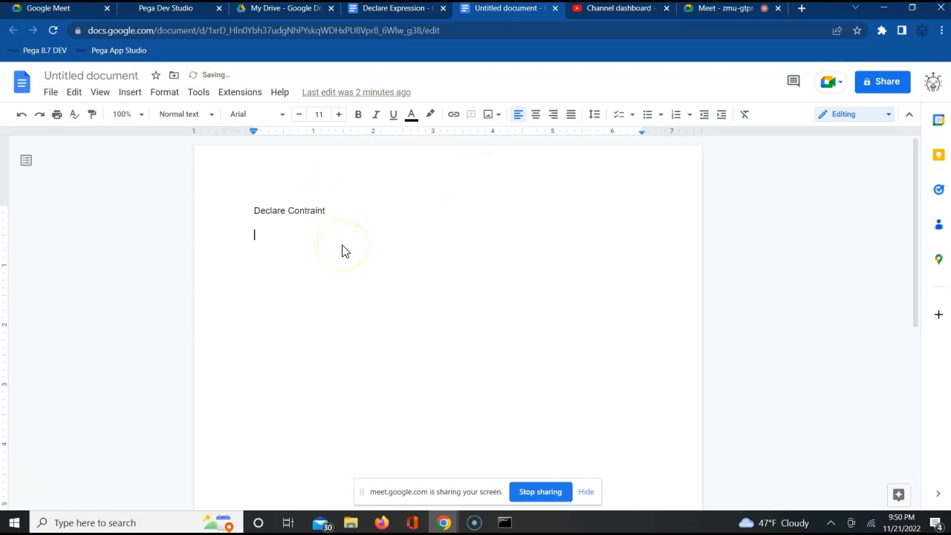
text(Its)
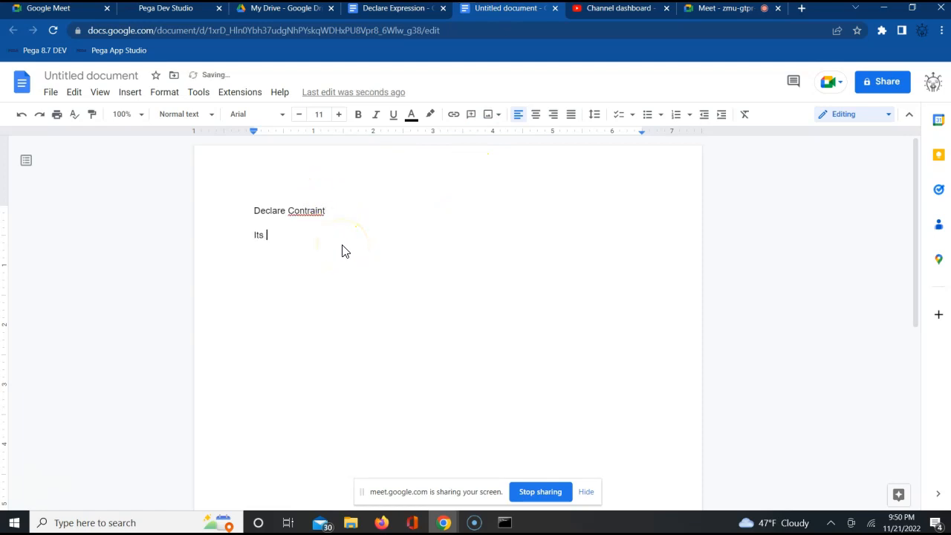
text( decision catergo)
key(BackSpace)
key(BackSpace)
key(BackSpace)
text(gory rule used to validate property.)
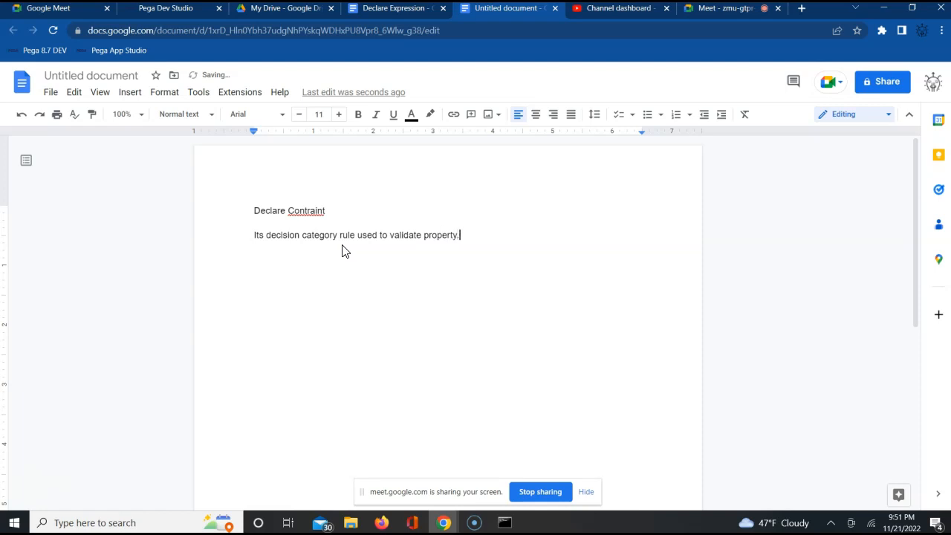
Step: Add the line "It will restrict/validate a property based on another property." directly below the decision category sentence
key(Return)
text(T)
key(BackSpace)
text(Its)
key(BackSpace)
key(BackSpace)
text(will rest)
text(rict )
text(validate )
text(propert)
text(y.)
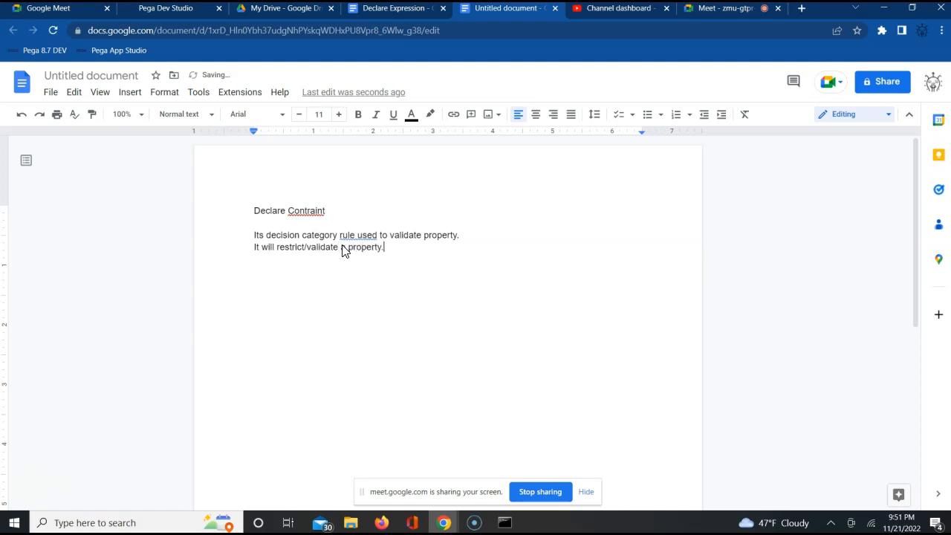
key(BackSpace)
text(bose)
key(BackSpace)
key(BackSpace)
key(BackSpace)
text(ased )
text(on another property.)
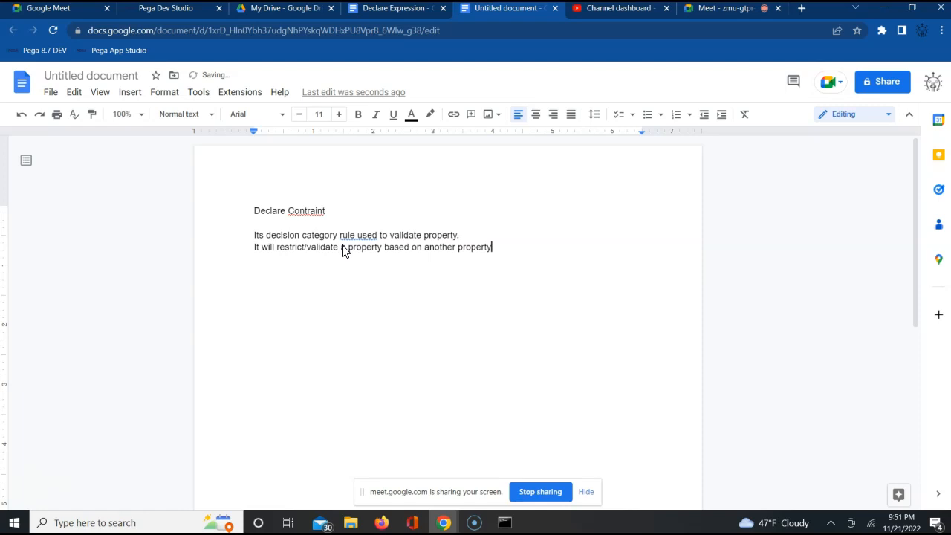
Step: Leave a blank line and write "This rule also follows forward chaining." as a separate paragraph in the notes
key(Return)
key(Return)
text(This rule also follows formward chaining.)
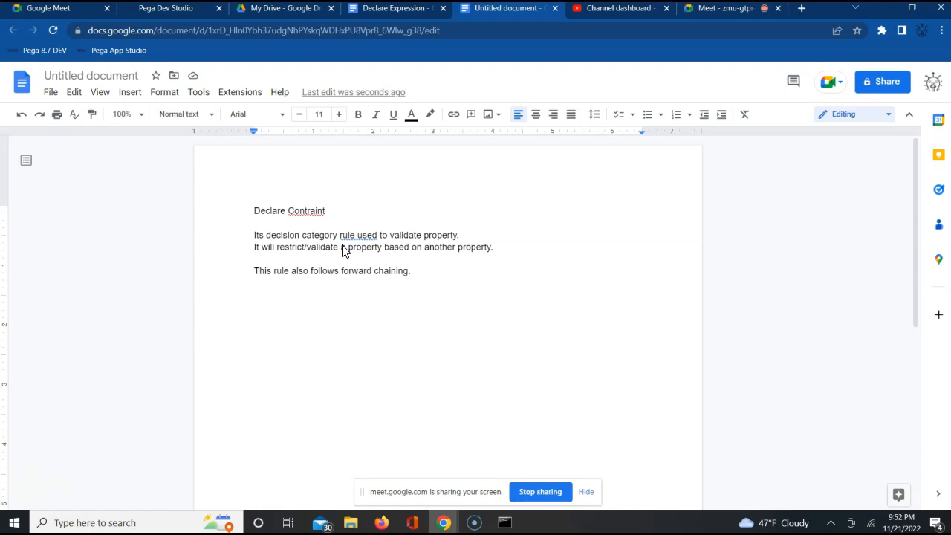
Step: Add the example paragraph "First name and last name are same i want validate and throw a error message."
key(Return)
key(Return)
text(First an)
key(BackSpace)
key(BackSpace)
text(name and la)
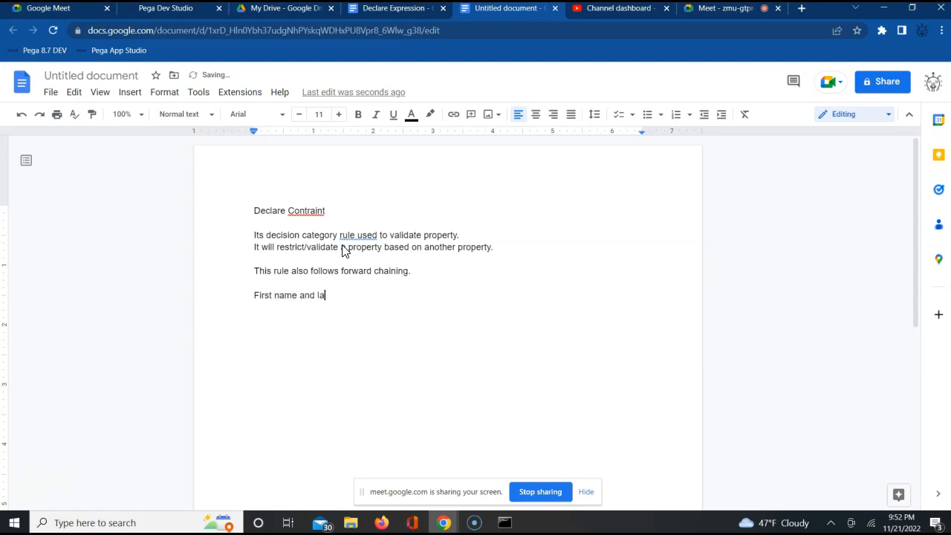
text(st name are same i wna)
key(BackSpace)
key(BackSpace)
text(ant )
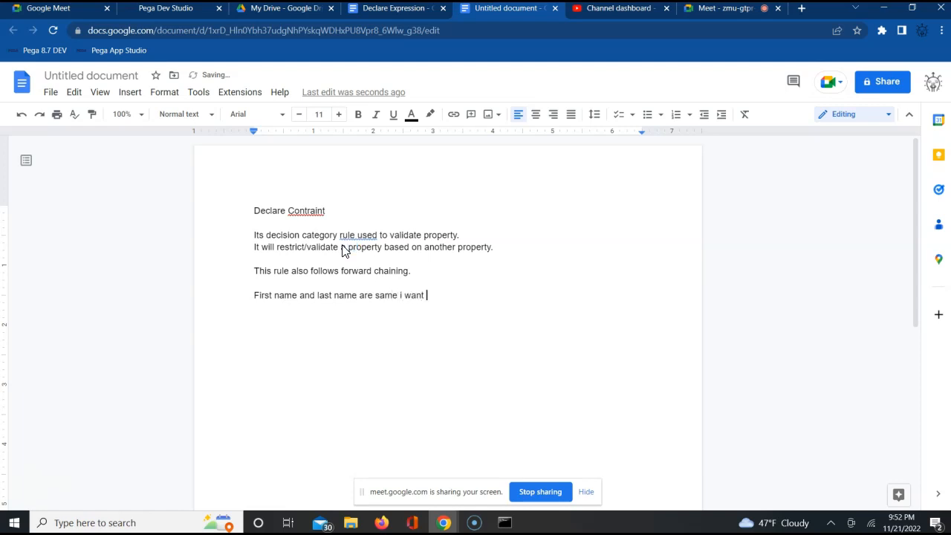
text(validate and throw a erro)
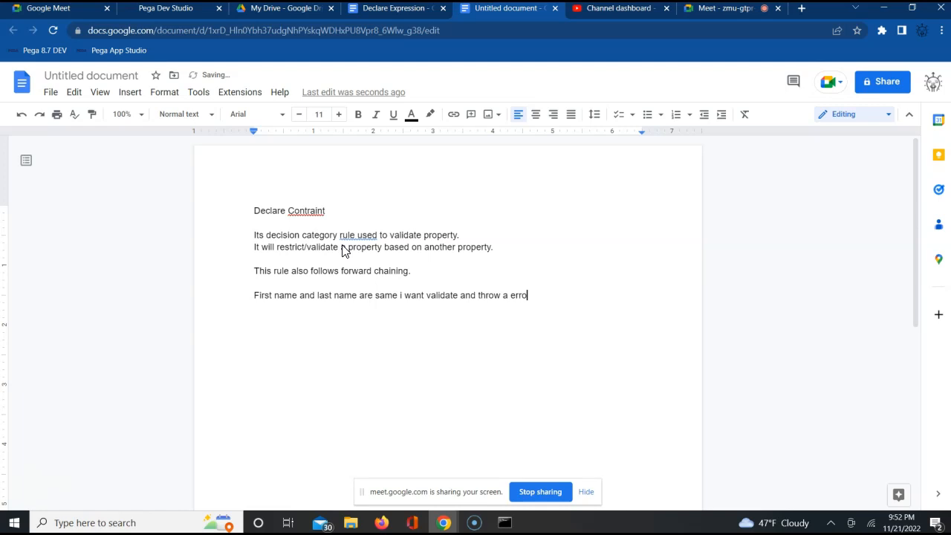
text(r message.)
key(Return)
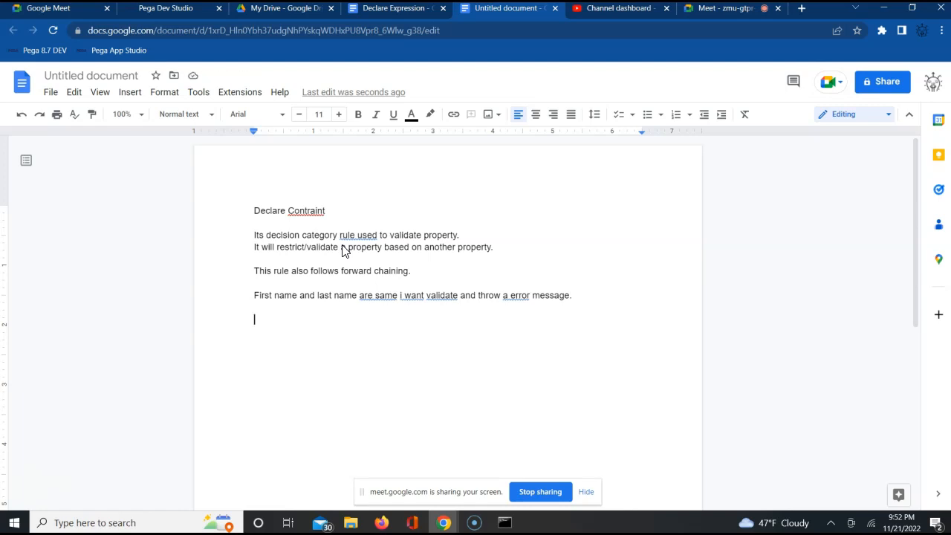
Step: Switch to Pega Dev Studio, open the CheckLeaf rule from the Decision category's Constraints records, and hide the screen-sharing notice
click(170, 10)
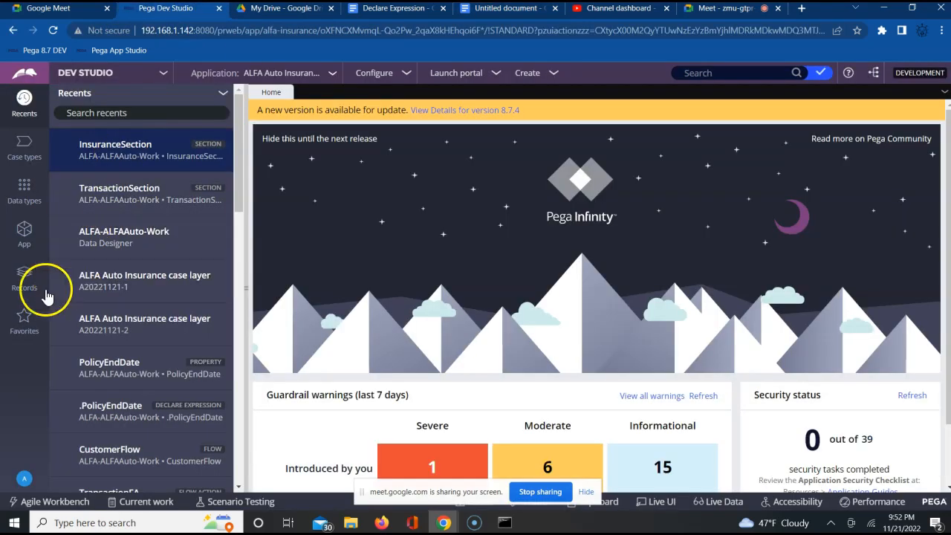
click(23, 278)
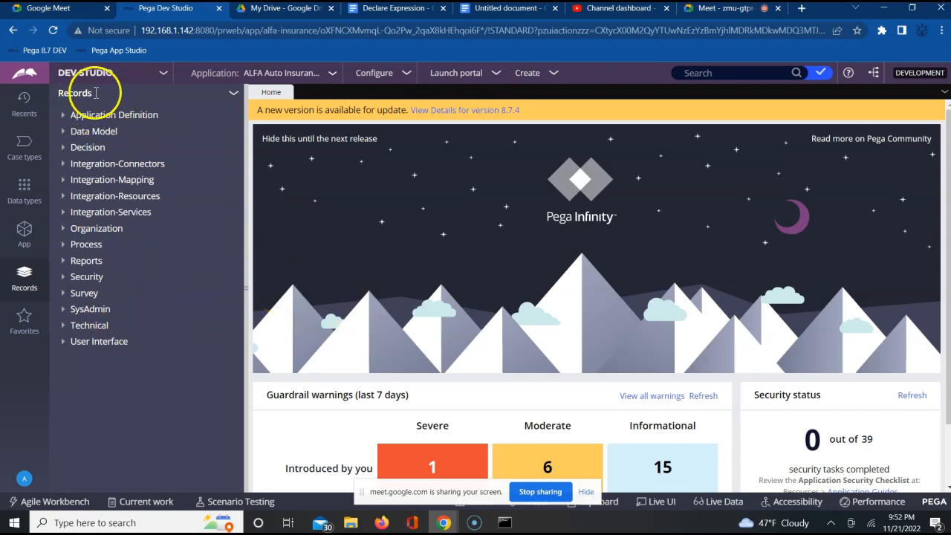
click(63, 151)
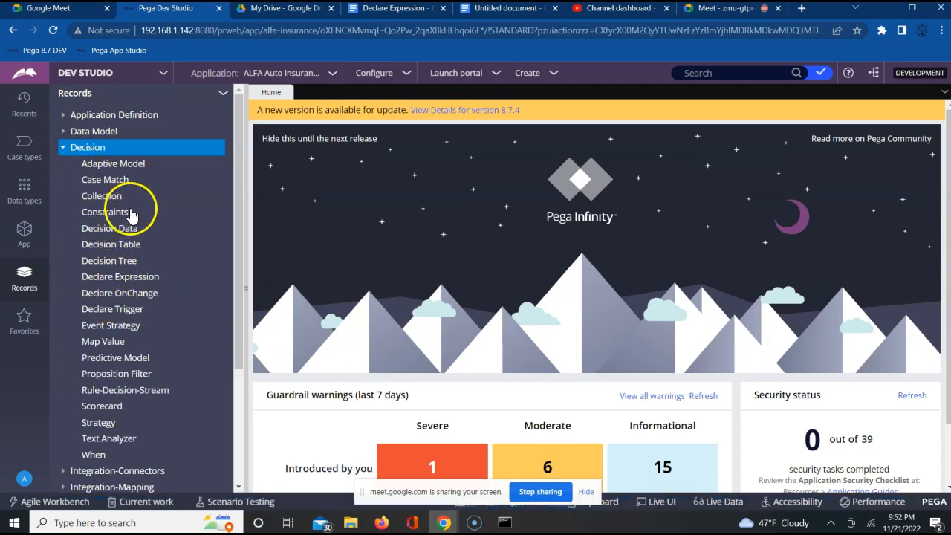
click(99, 214)
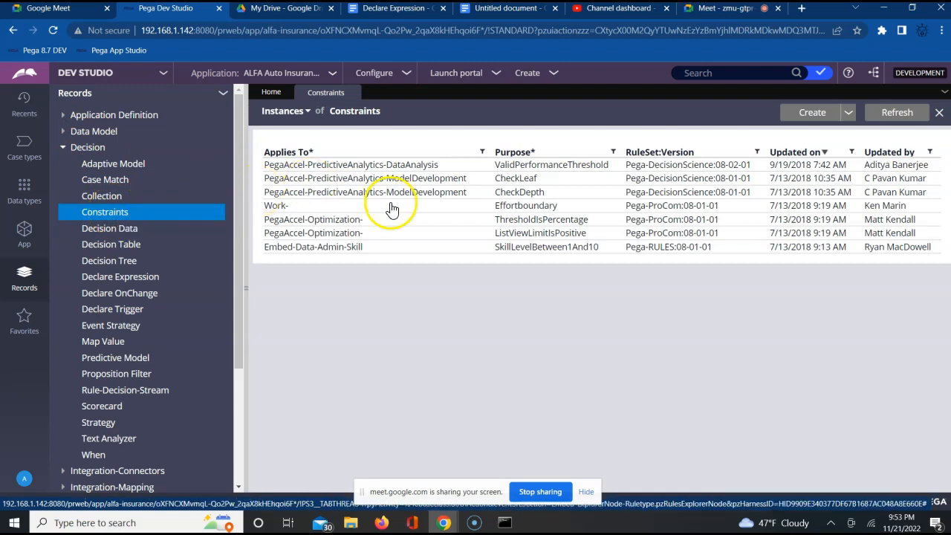
click(513, 184)
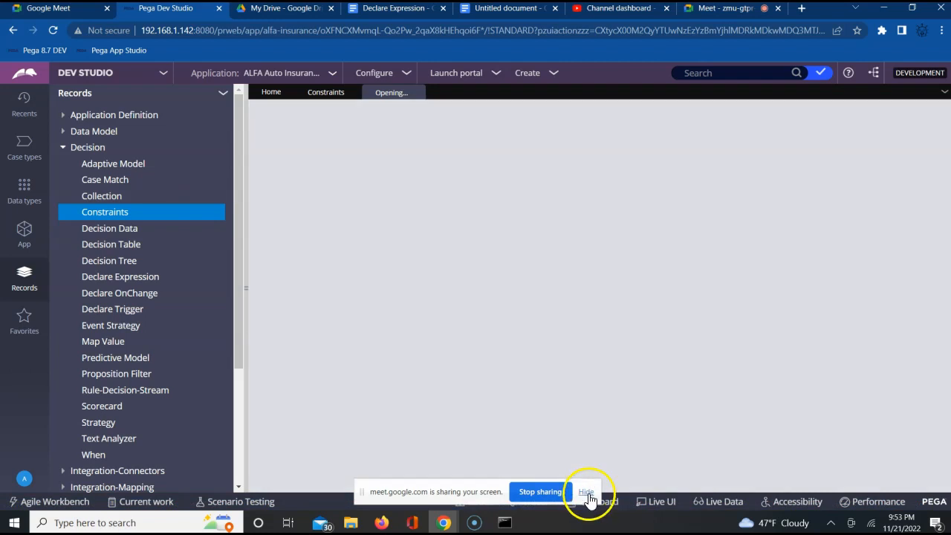
click(586, 492)
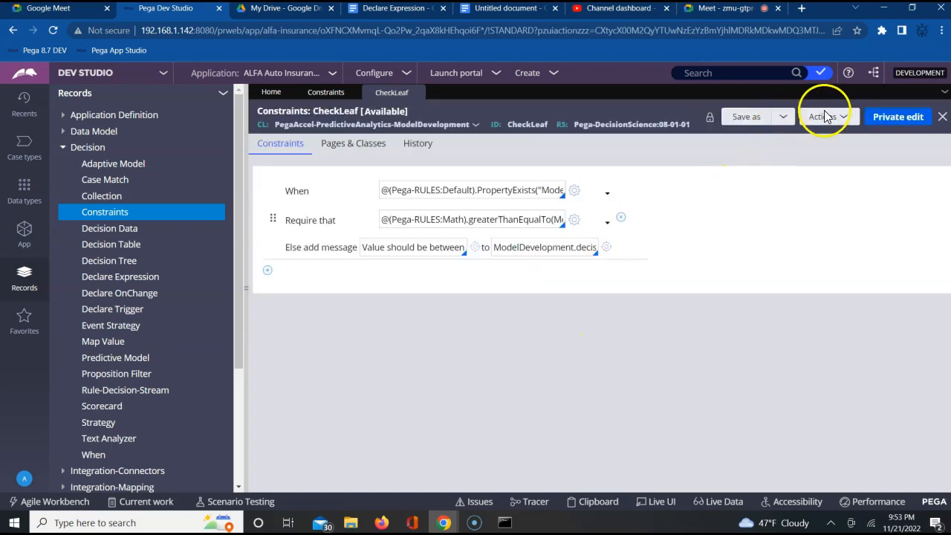
Step: View the CheckLeaf rule's XML, find "pxobj", copy the whole pxObjClass line, and close the XML window
click(830, 119)
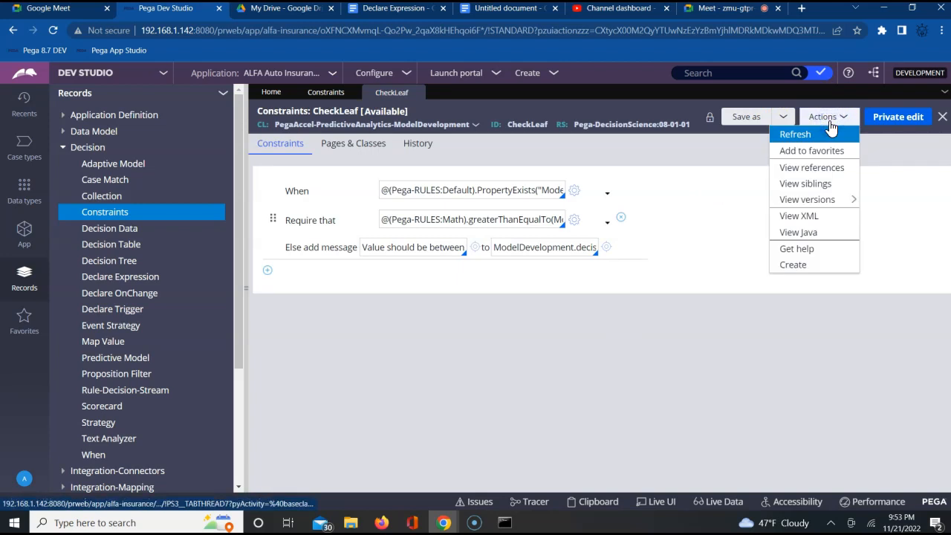
click(786, 217)
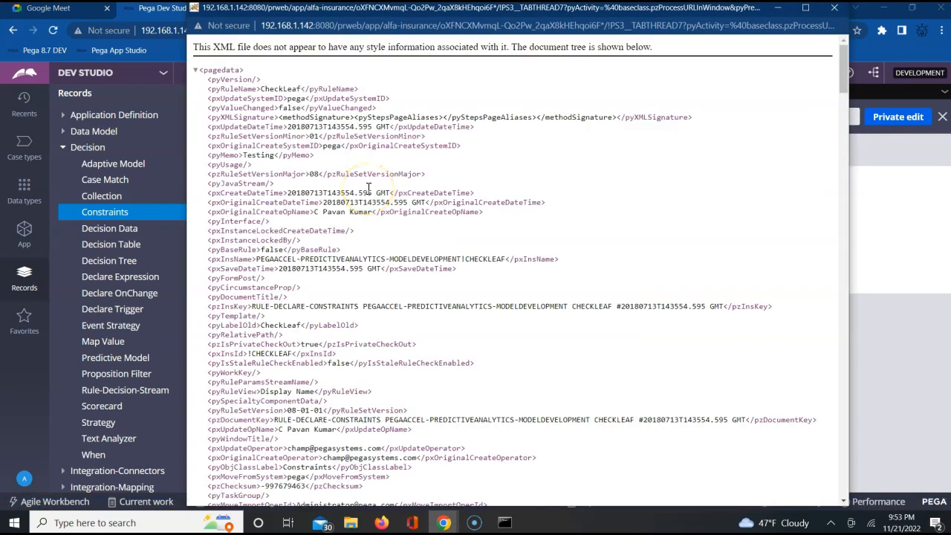
key(ctrl+f)
text(pxobj)
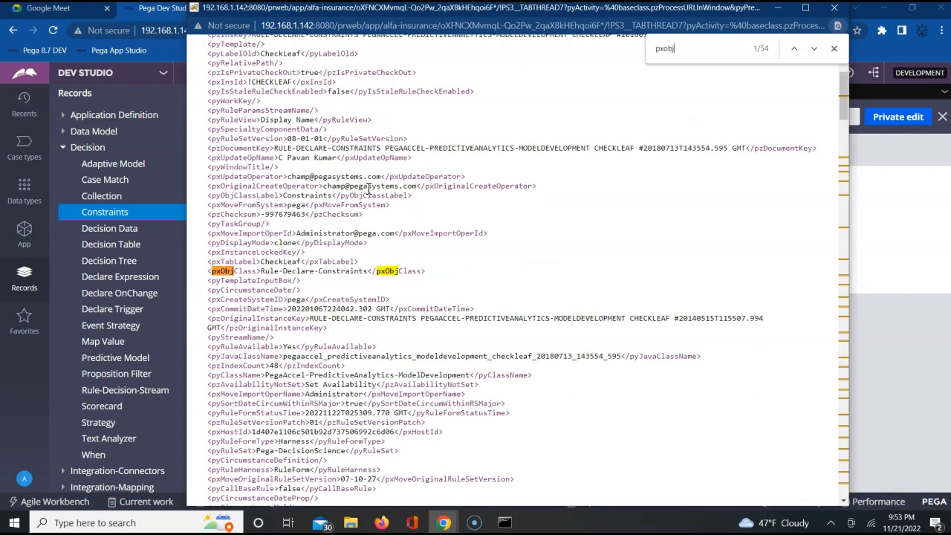
click(210, 271)
triple_click(270, 272)
right_click(270, 272)
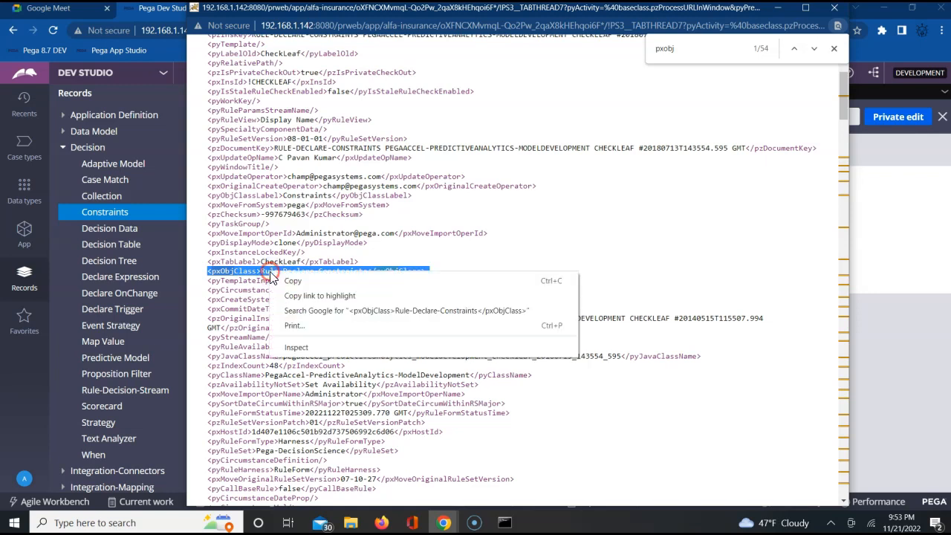
click(290, 289)
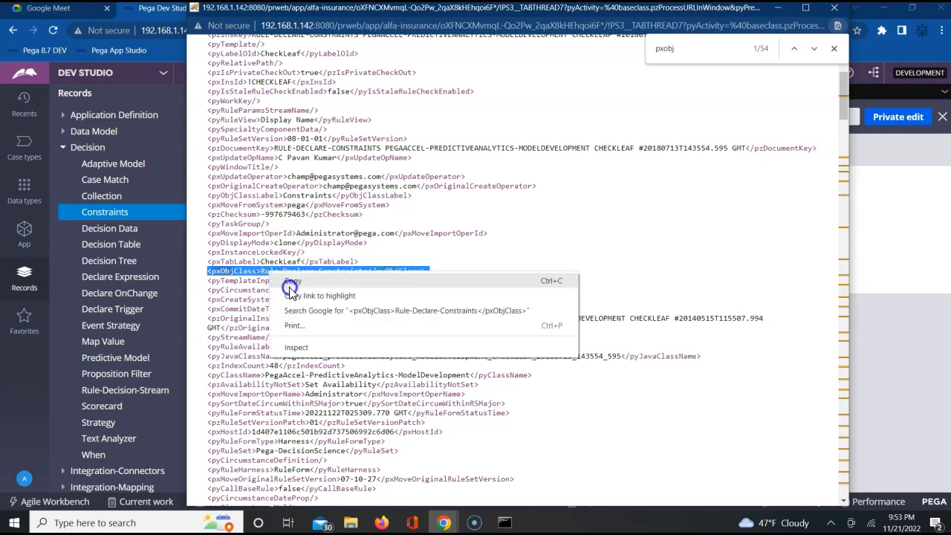
click(840, 11)
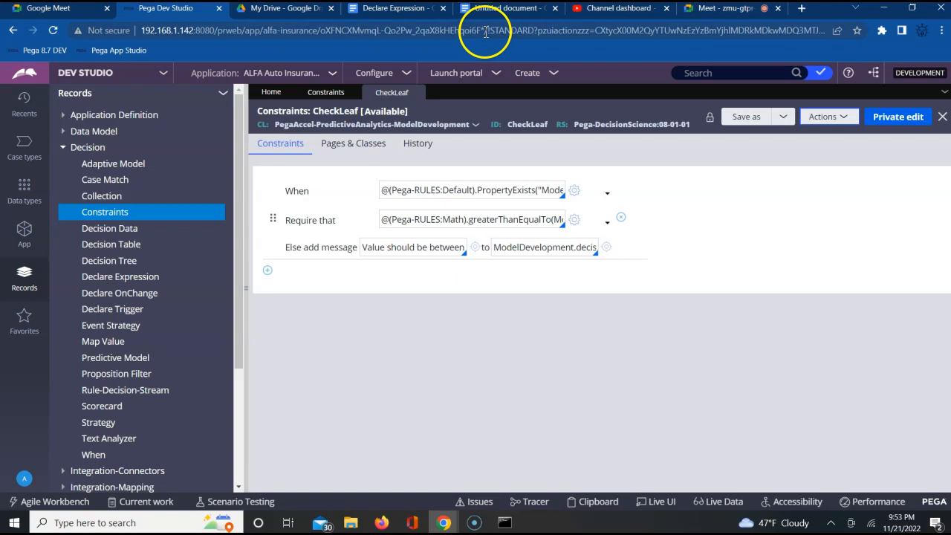
Step: Return to the untitled Google Docs document and paste "<pxObjClass>Rule-Declare-Constraints</pxObjClass>" below the example paragraph
click(483, 9)
click(551, 360)
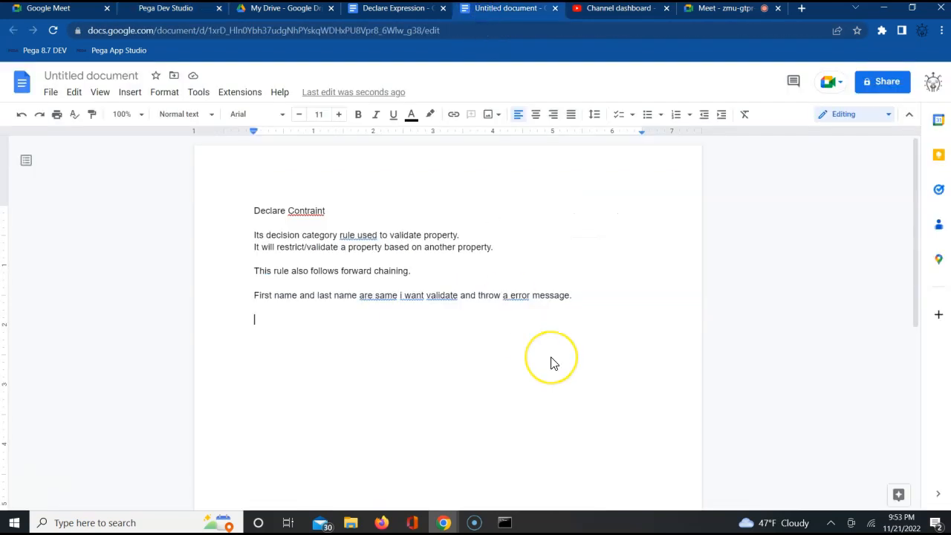
key(ctrl+v)
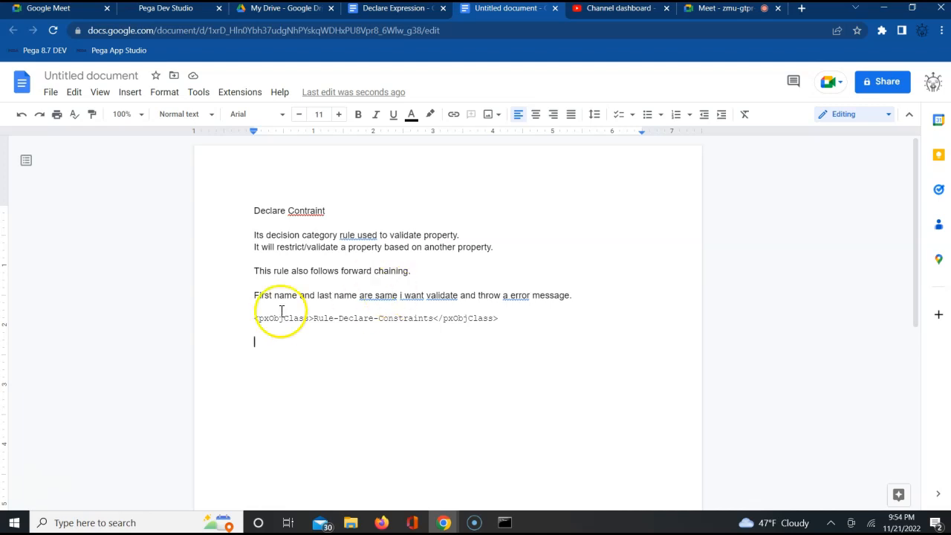
Step: Switch to Pega Dev Studio, close the CheckLeaf rule, and expand the Decision category of the ALFA-ALFAAuto-Work class with its Property list collapsed
click(194, 10)
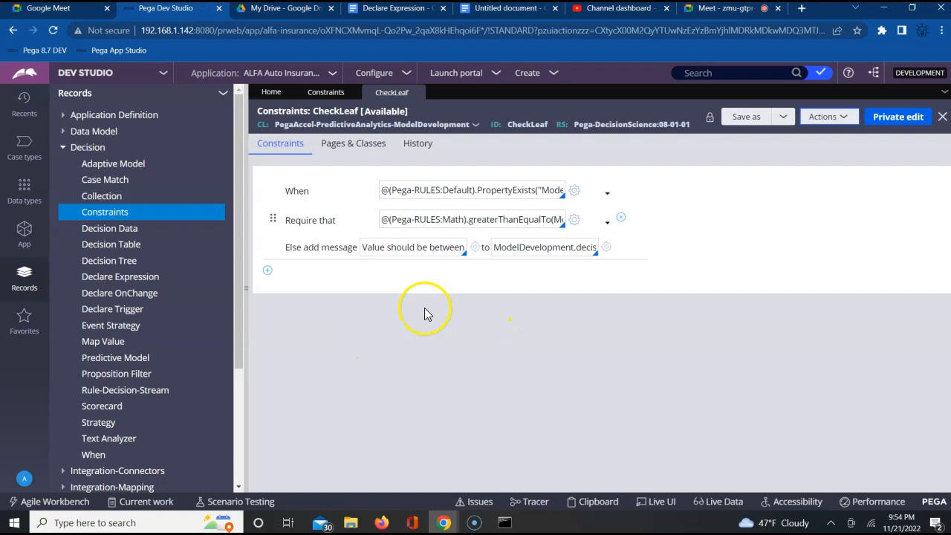
click(417, 93)
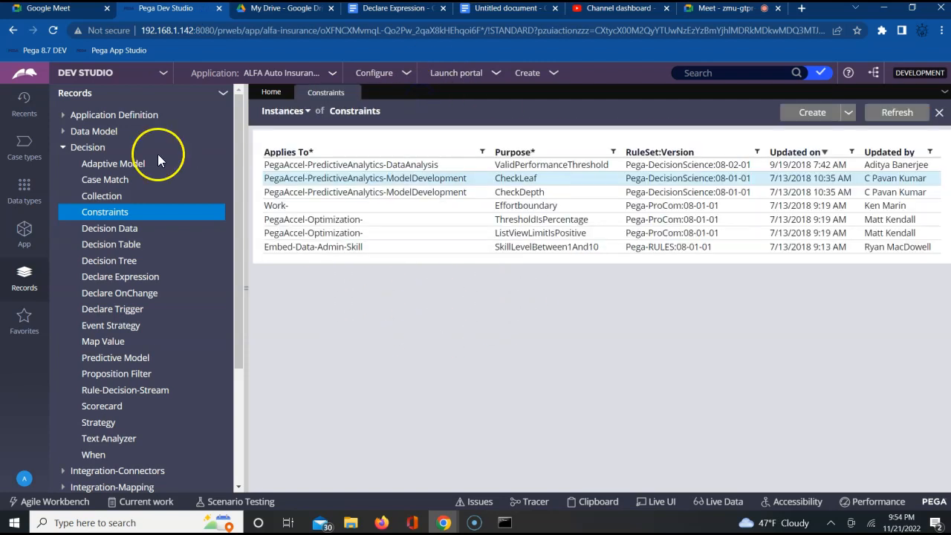
click(24, 236)
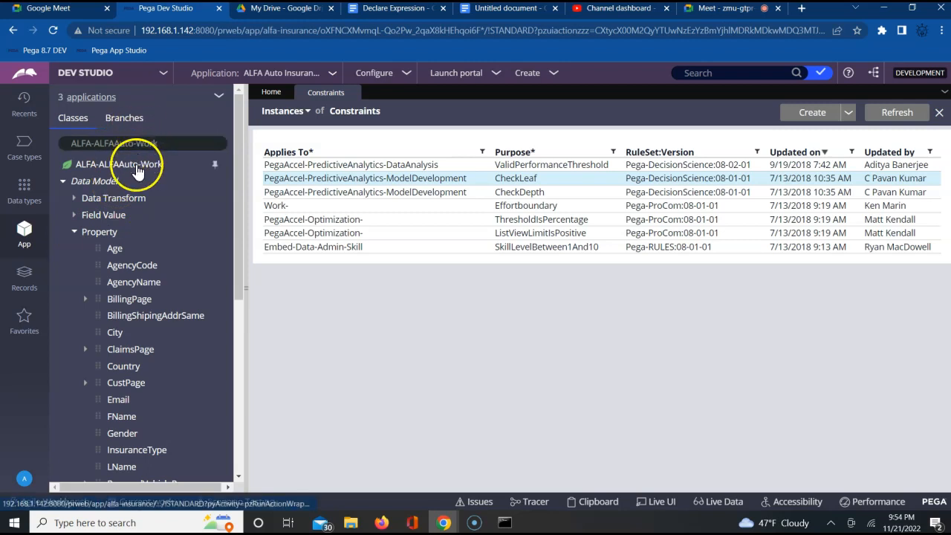
click(73, 234)
click(62, 266)
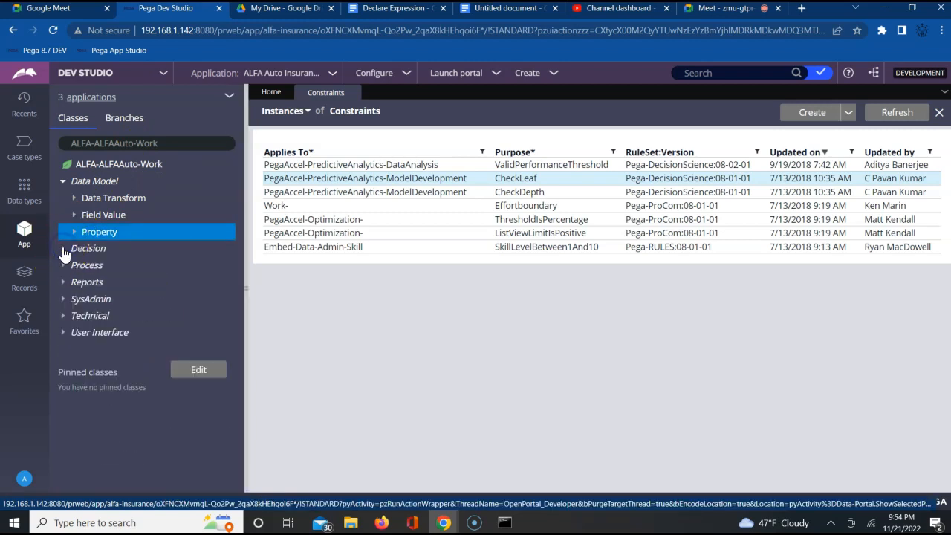
click(84, 249)
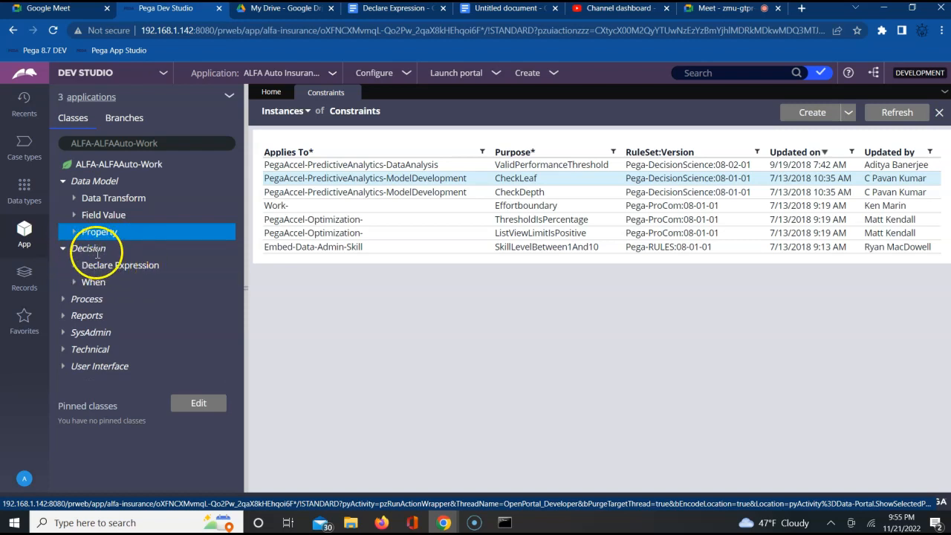
Step: Create and open a Constraints rule labelled "ABCConstraints" from the Decision category, applied to ALFA-ALFAAuto-Work in ruleset ALFAAuto 01-01-01
click(97, 251)
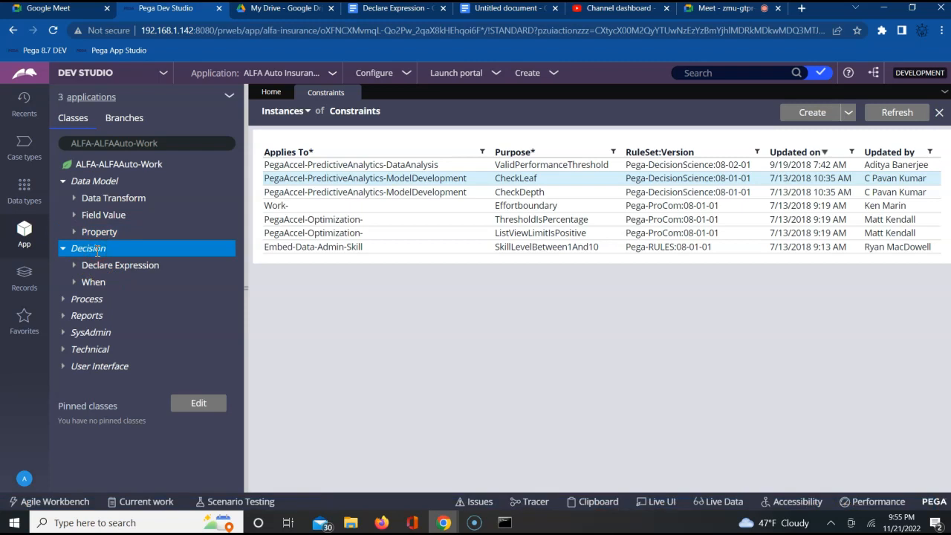
right_click(96, 251)
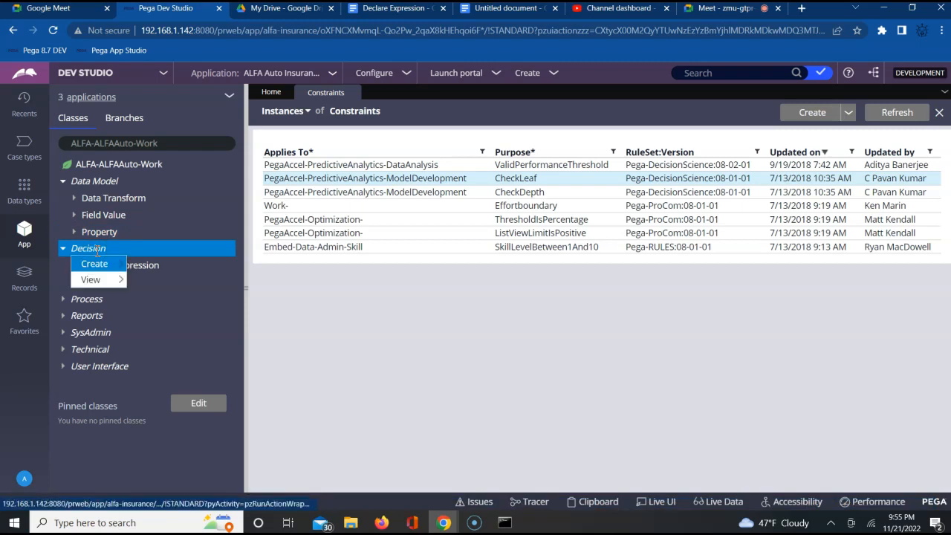
mouse_move(104, 265)
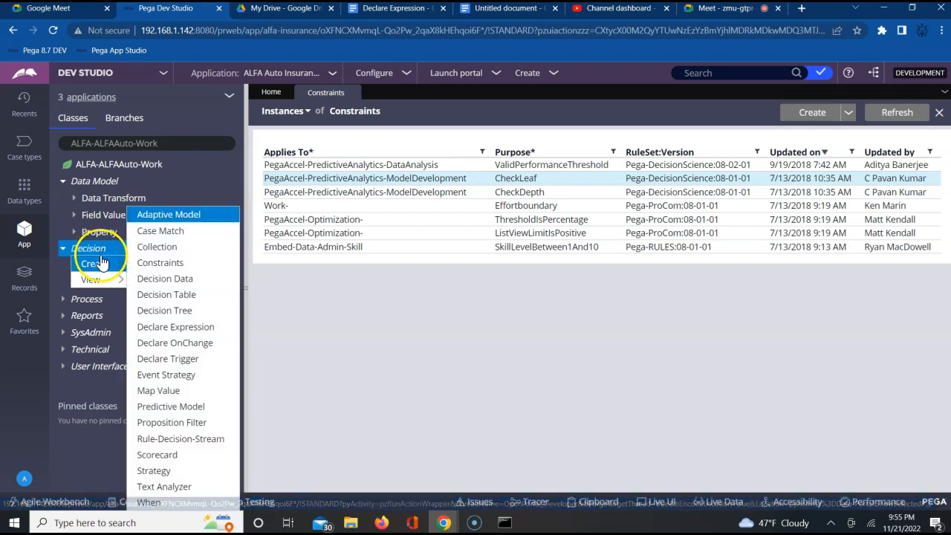
click(159, 267)
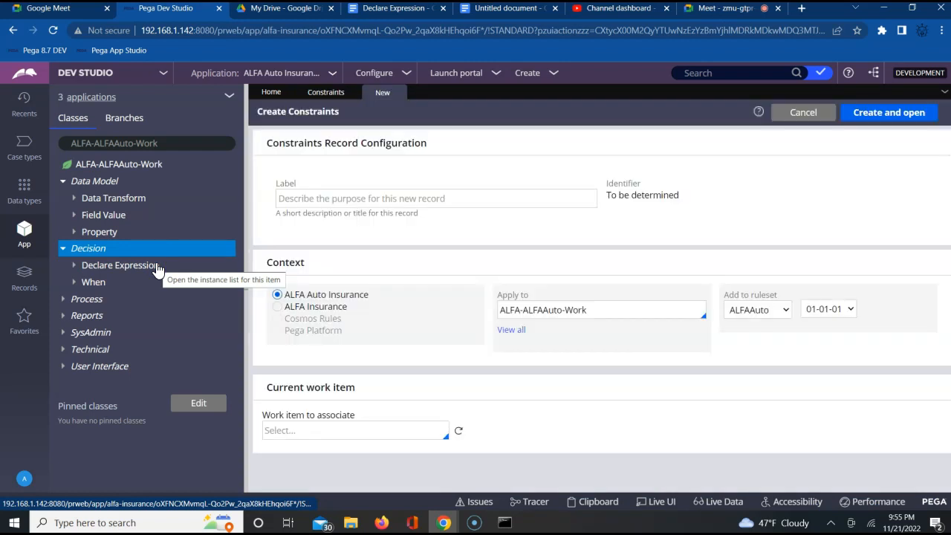
click(369, 198)
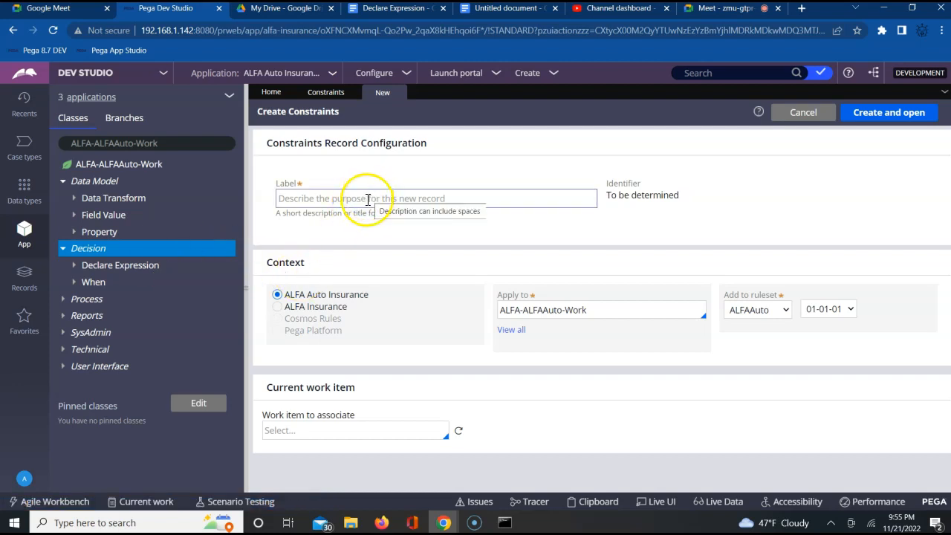
click(369, 199)
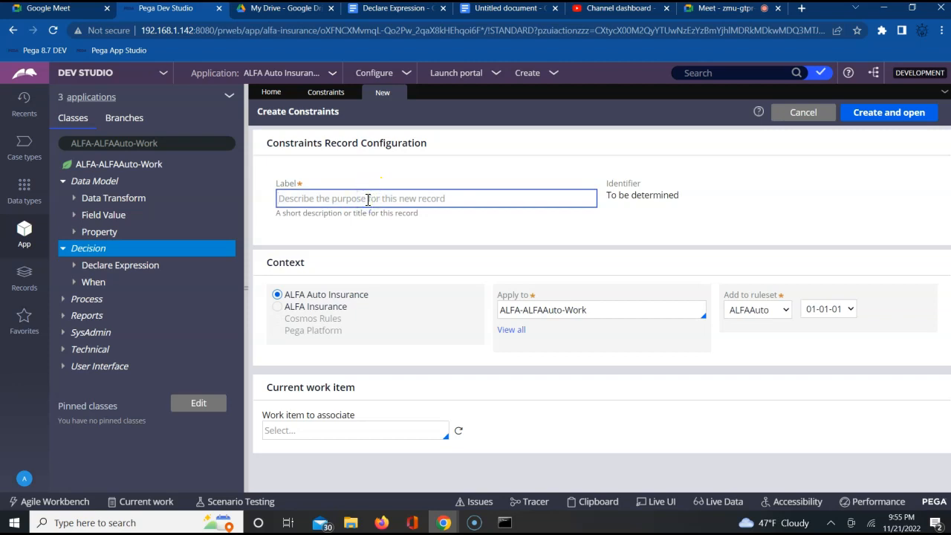
text(ABCConstraints)
key(Tab)
click(902, 109)
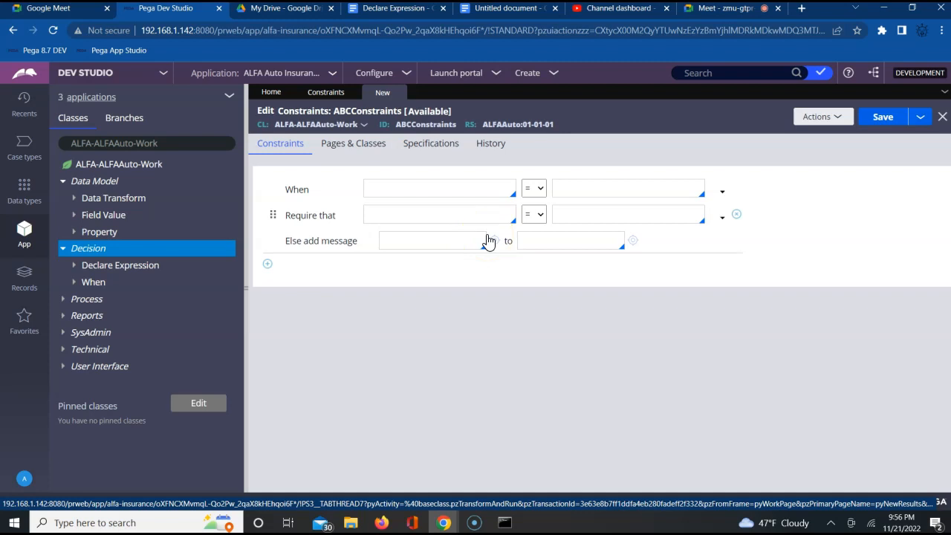
Step: Choose .FName as the property on the first side of the ABCConstraints rule's When condition
click(418, 189)
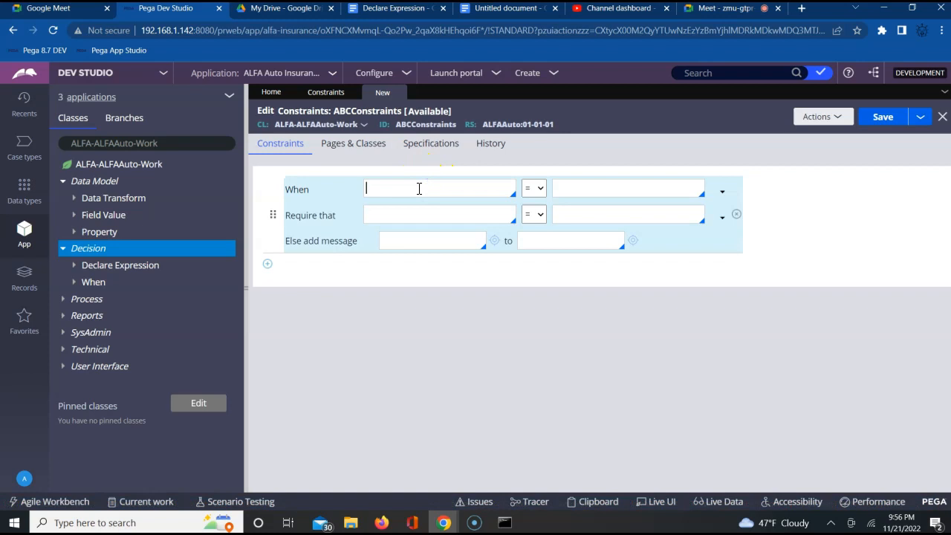
text(.)
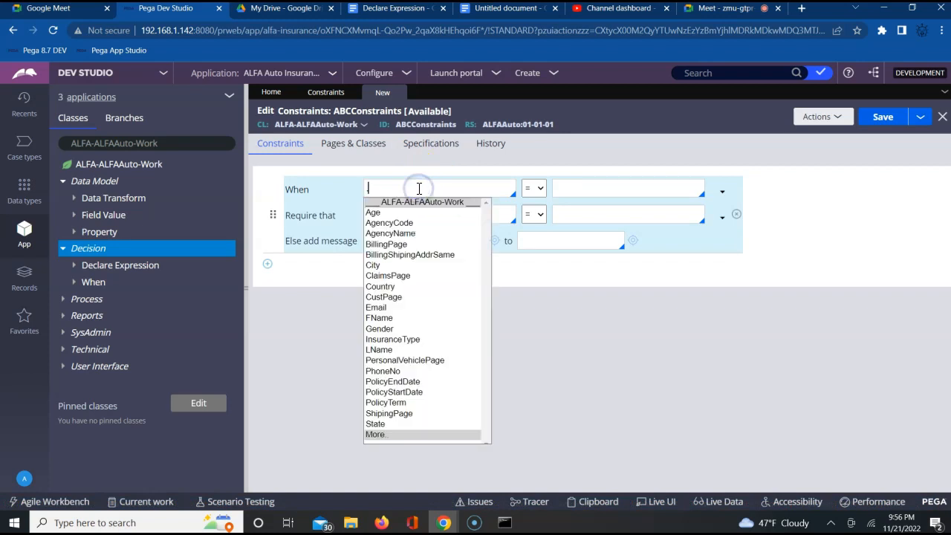
key(Down)
key(Down)
key(Down)
key(Down)
key(Down)
key(Down)
key(Down)
key(Down)
key(Down)
key(Down)
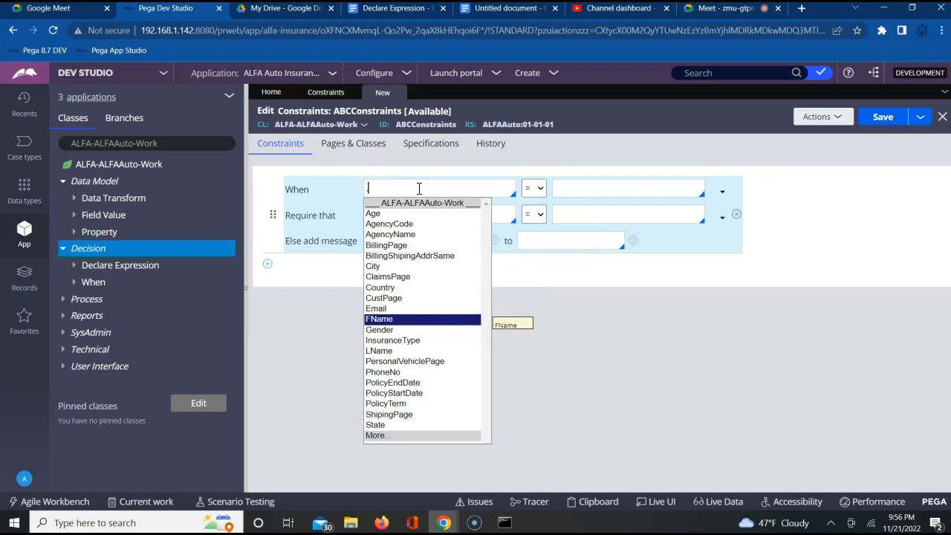
key(Return)
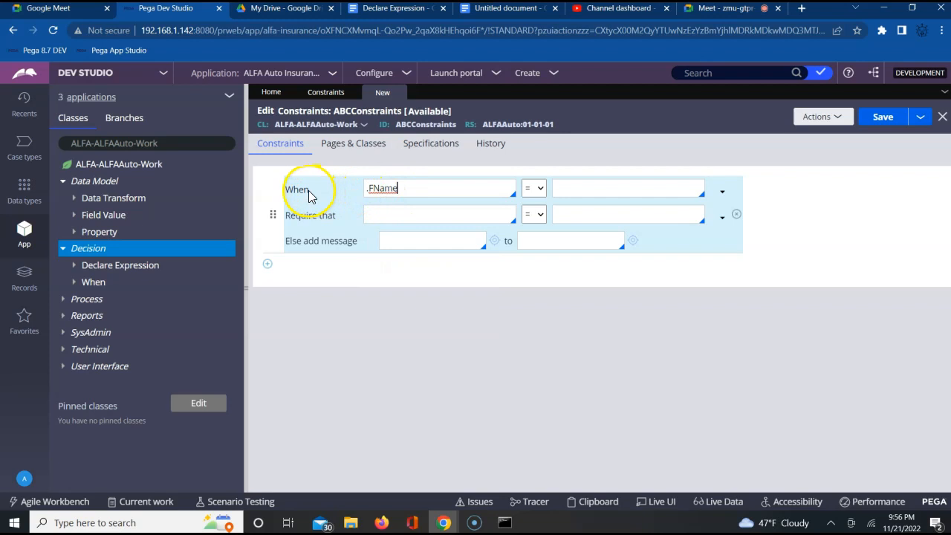
Step: Complete the When condition with the = operator and .LName as the comparison property
click(541, 191)
click(530, 201)
click(575, 194)
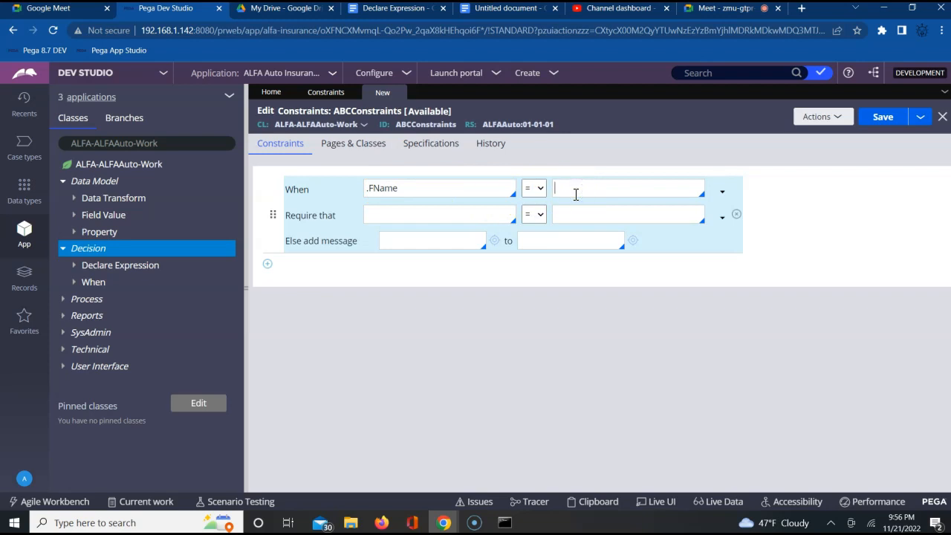
text(.)
key(Down)
key(Down)
key(Down)
key(Down)
key(Down)
key(Down)
key(Down)
key(Down)
key(Down)
key(Down)
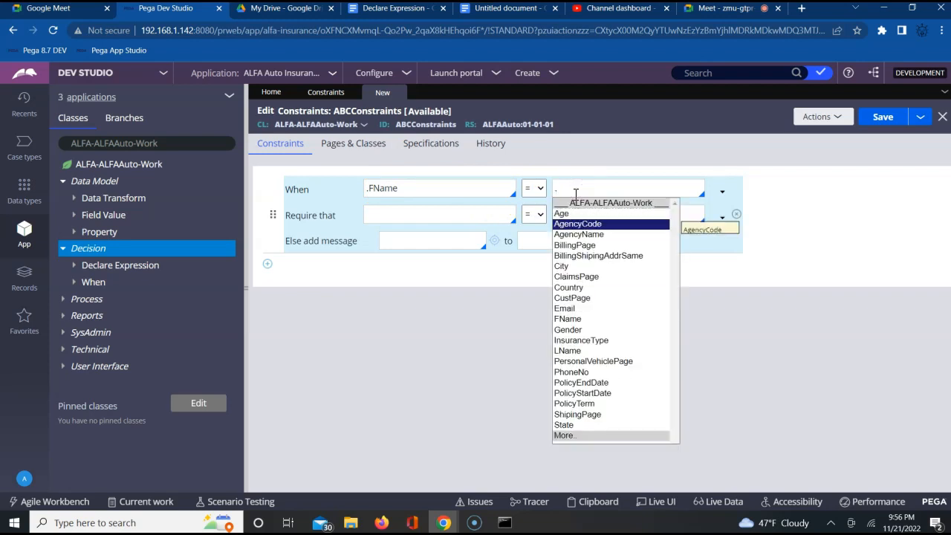
key(Down)
key(Down)
key(Down)
key(Down)
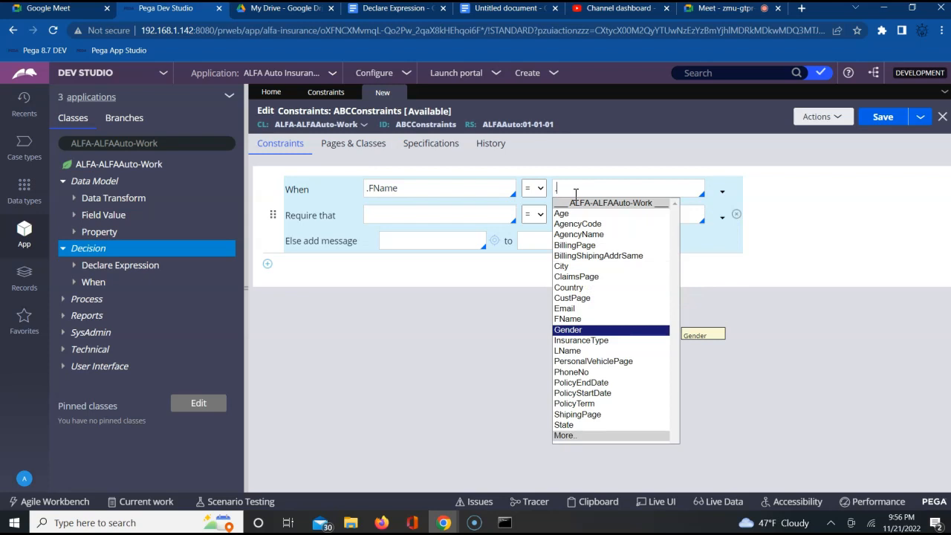
key(Return)
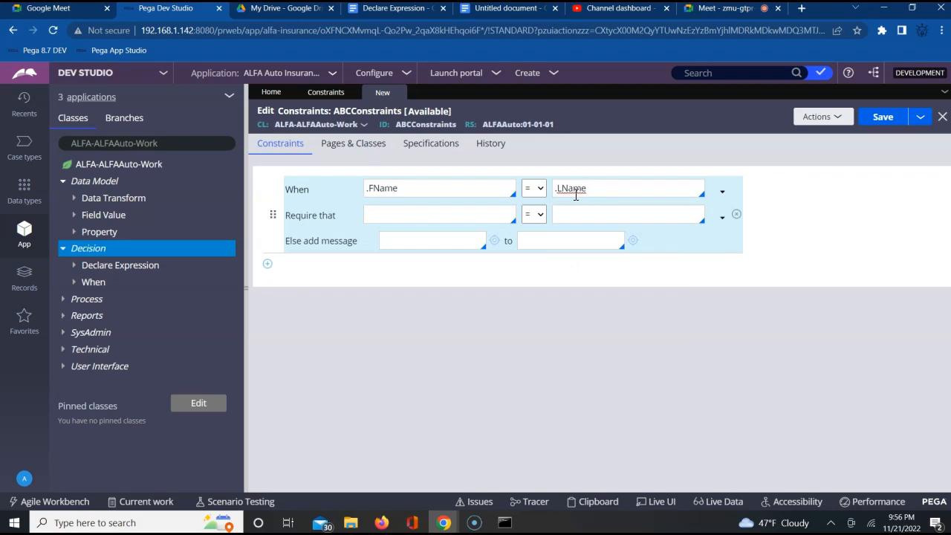
Step: Choose .FName as the property on the first side of the Require that condition
click(437, 215)
text(.)
key(Down)
key(Down)
key(Down)
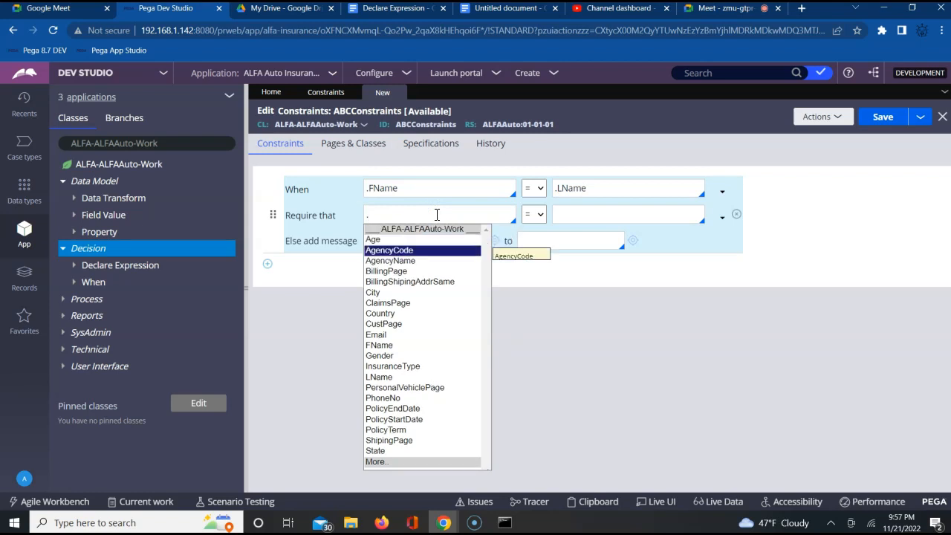
key(Down)
key(Down)
key(Down)
key(Down)
key(Down)
key(Down)
key(Down)
key(Down)
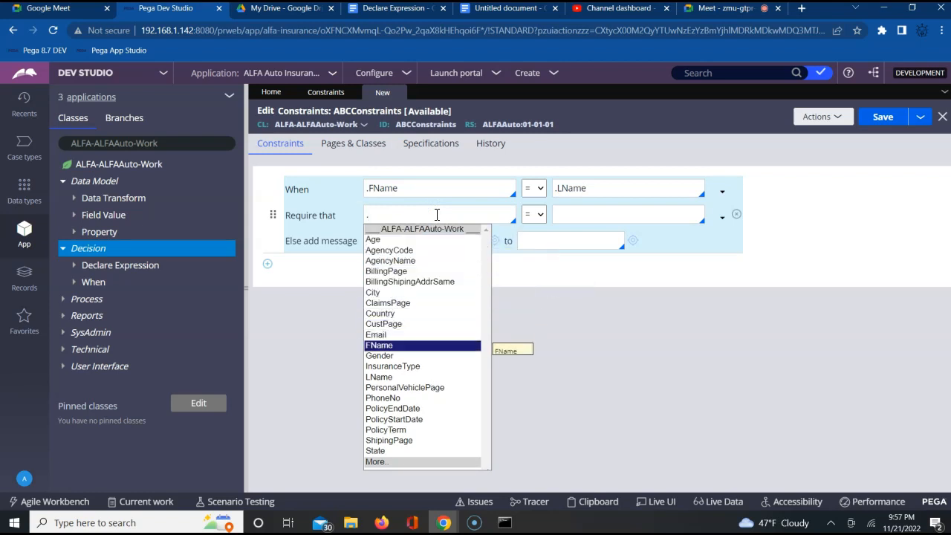
key(Return)
key(Tab)
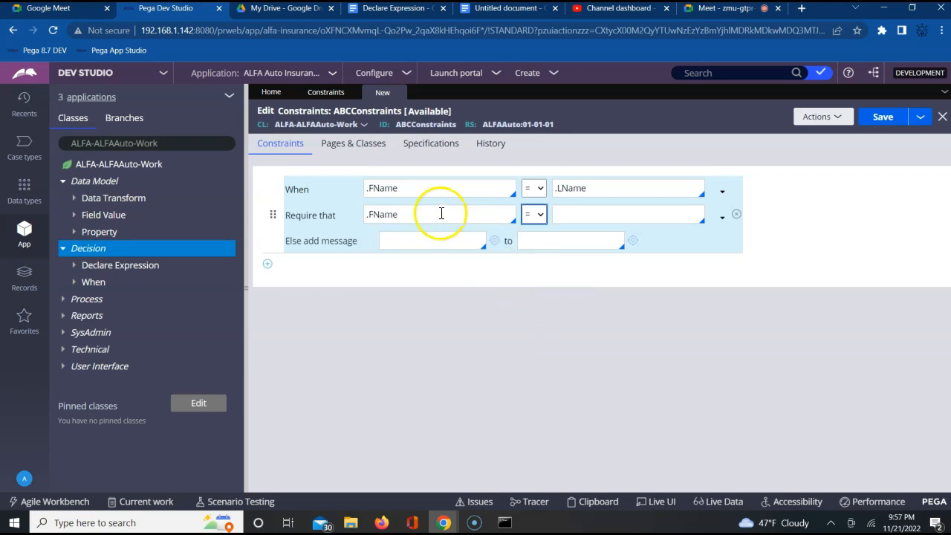
Step: Complete the Require that condition with the != operator and .LName as the comparison property
click(539, 219)
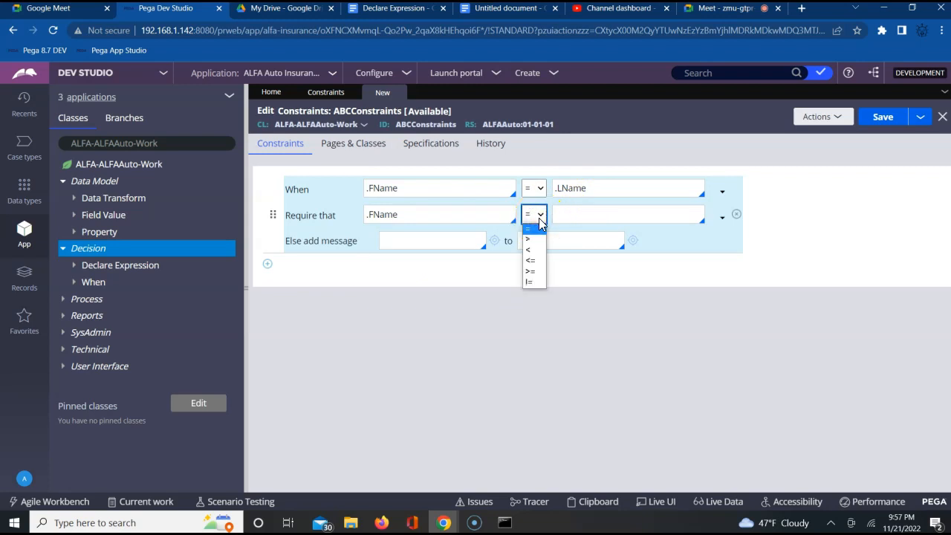
click(532, 282)
click(580, 212)
text(.)
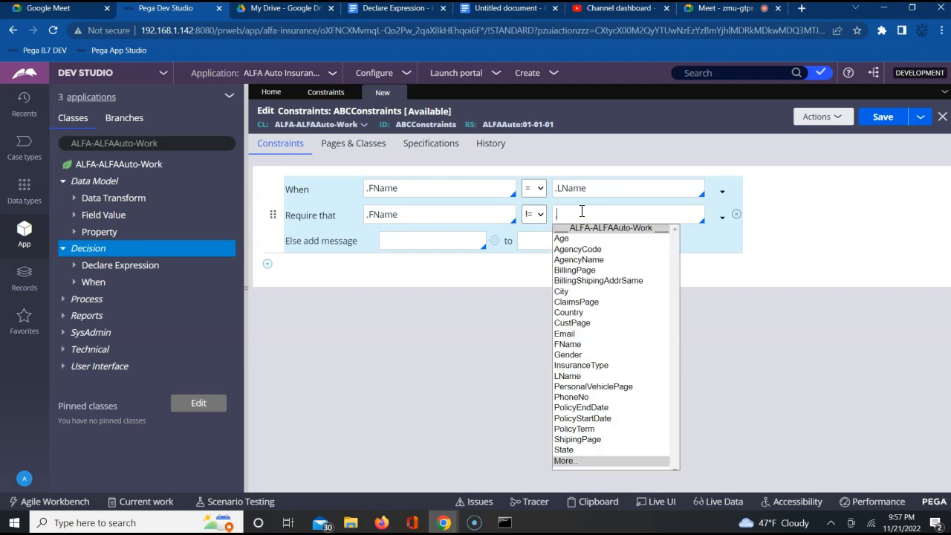
key(Down)
key(Down)
key(Down)
key(Down)
key(Down)
key(Down)
key(Down)
key(Down)
key(Down)
key(Down)
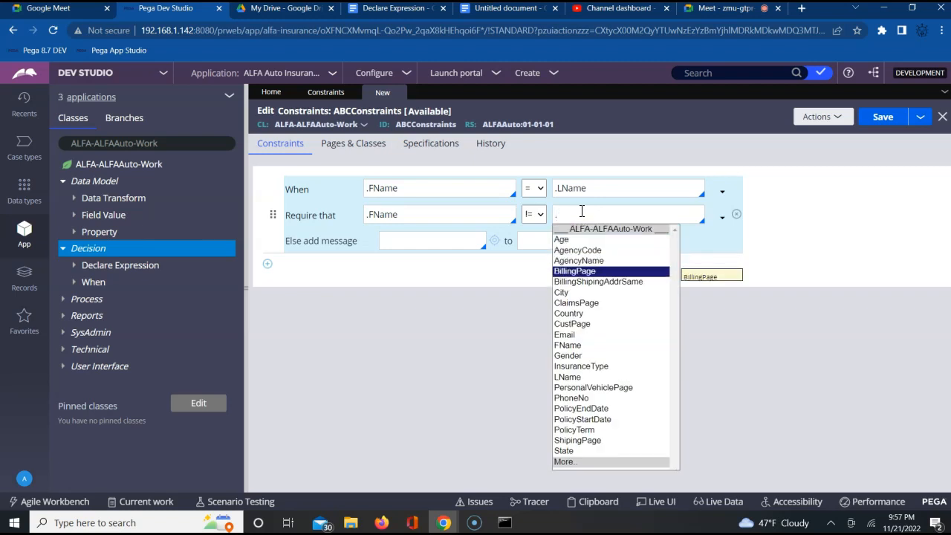
key(Down)
key(Down)
key(Down)
key(Down)
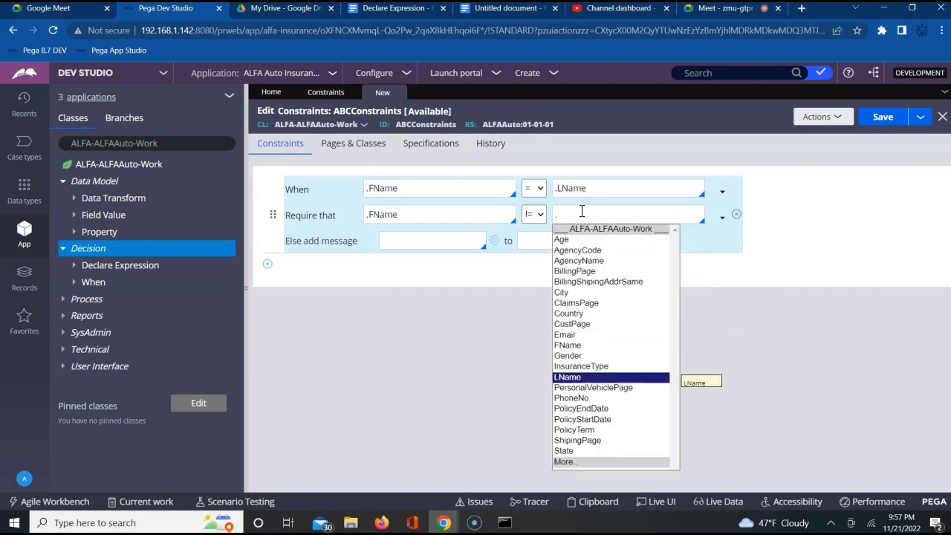
key(Return)
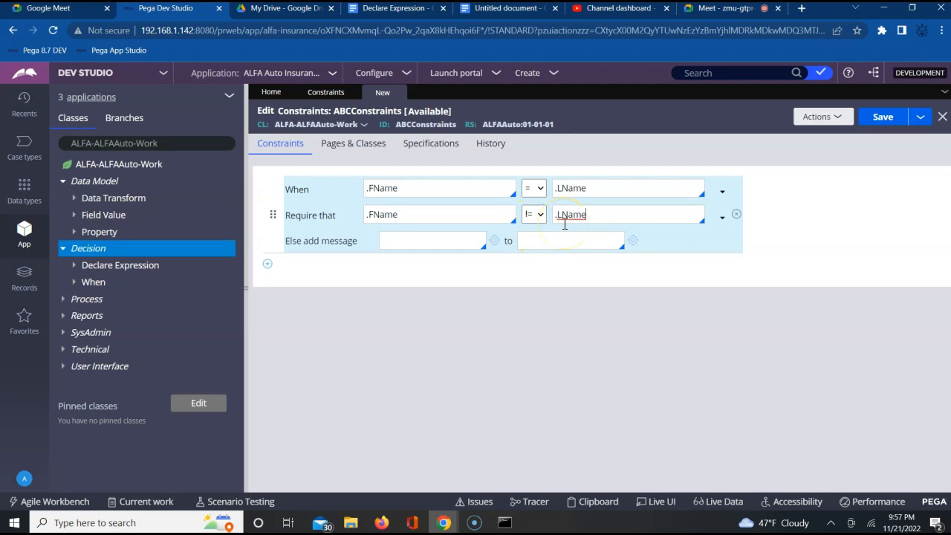
Step: Enter "first name and last name must be diffrent" as the Else add message text of the constraint
click(407, 240)
text(first name and la)
text(st)
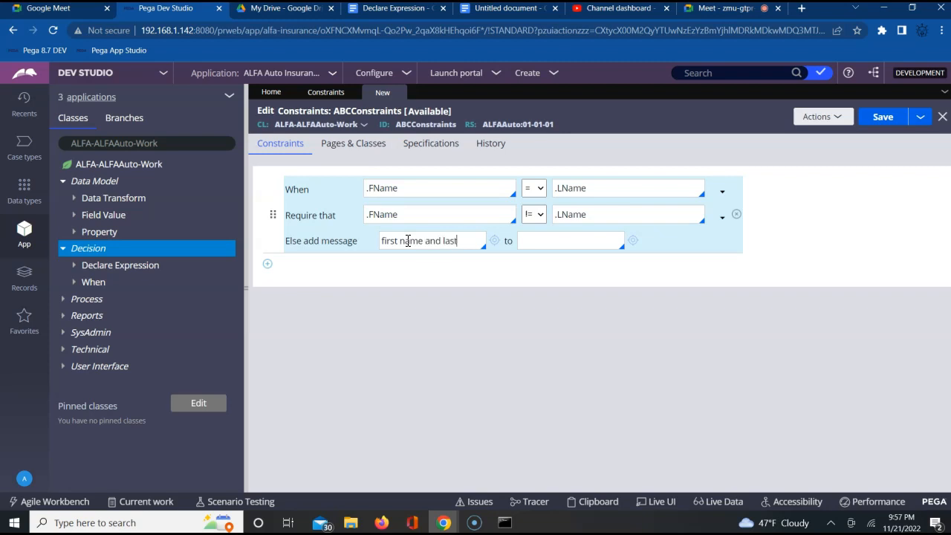
text( name must be diffrent)
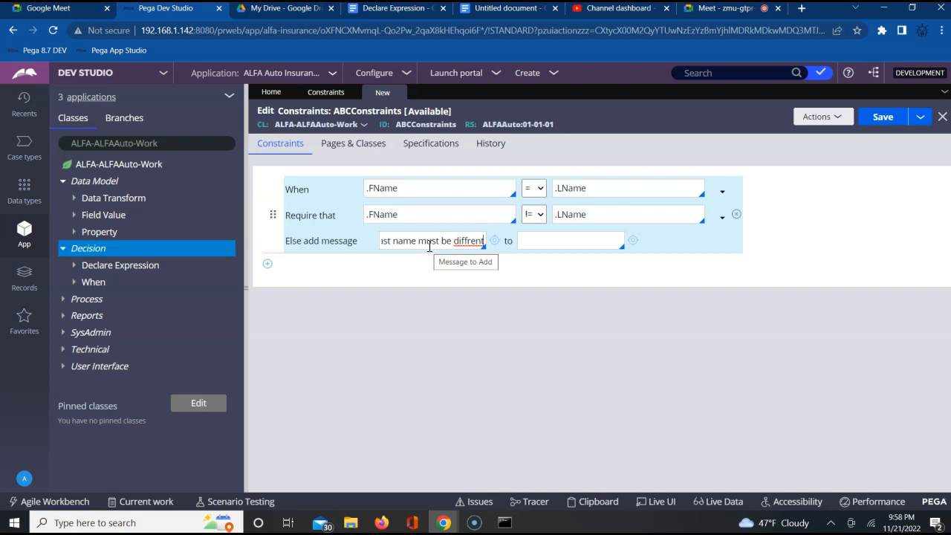
click(415, 244)
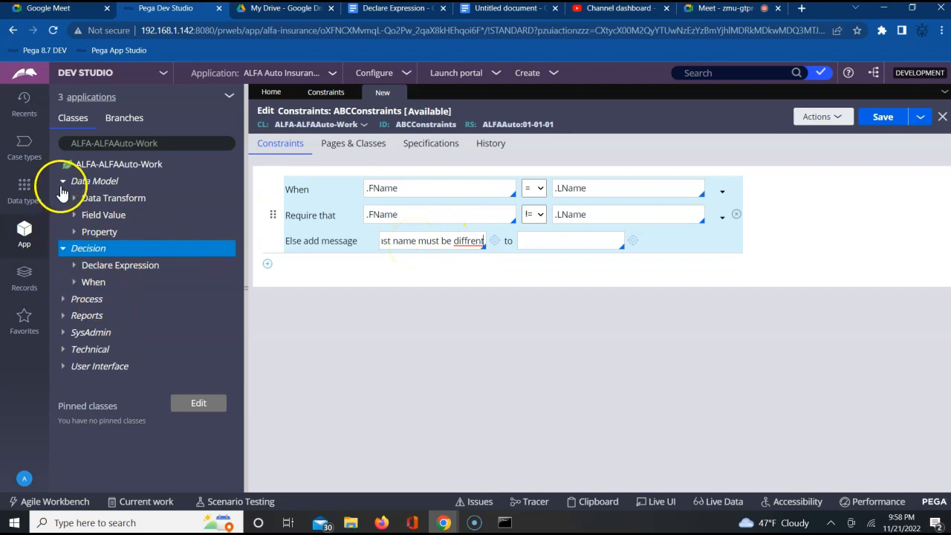
click(84, 352)
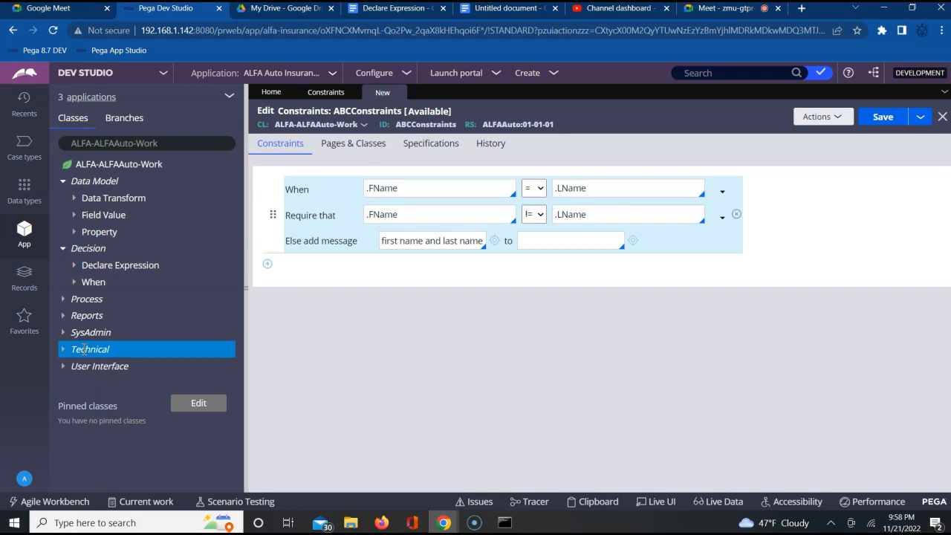
right_click(84, 352)
mouse_move(103, 369)
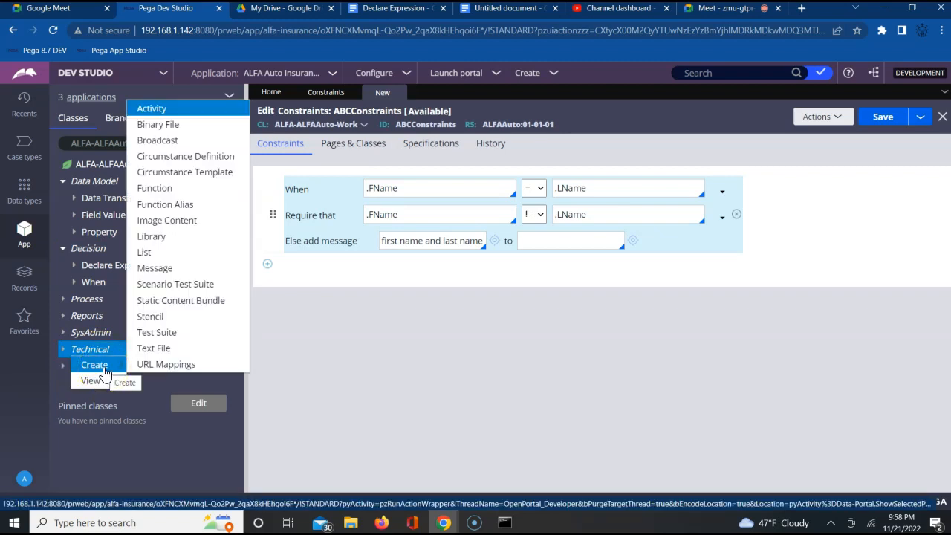
click(169, 274)
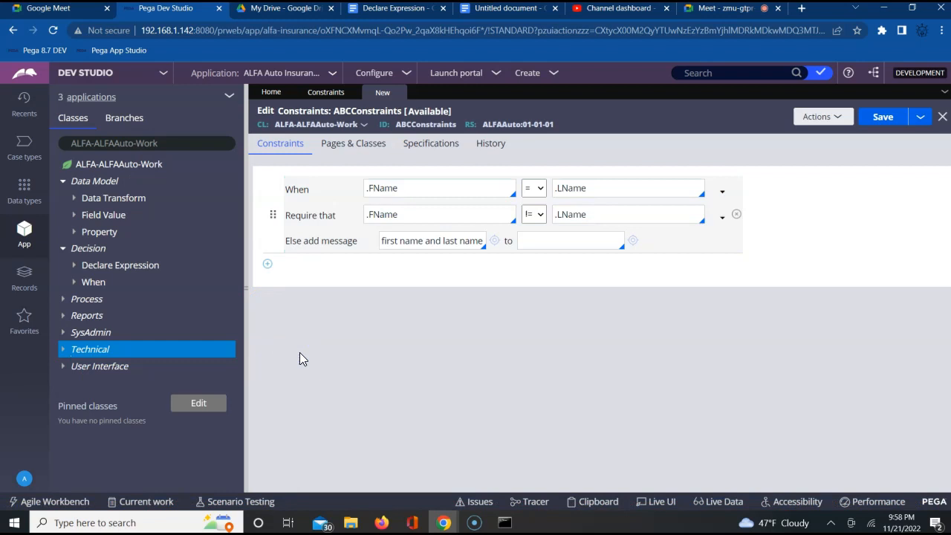
click(416, 242)
text(must be diffrent)
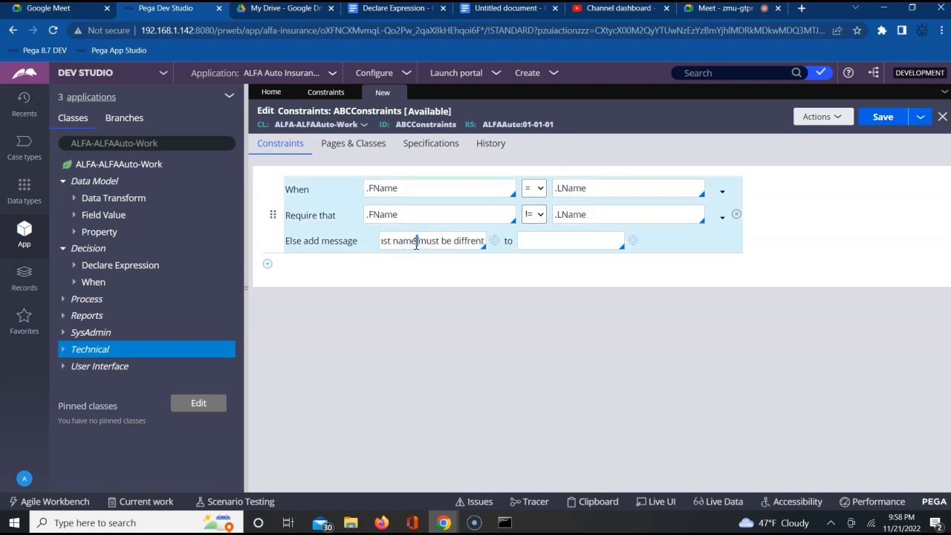
triple_click(432, 243)
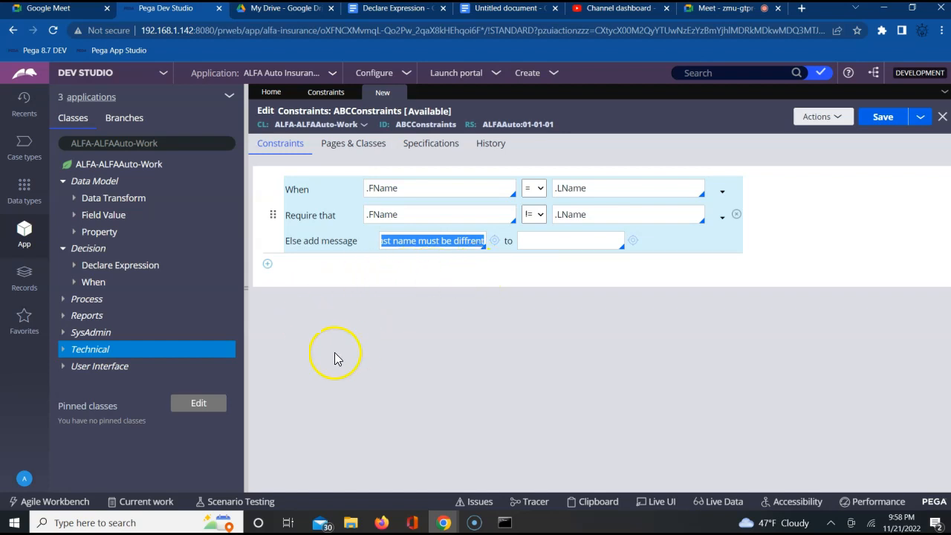
Step: Create a Message rule labelled StringError under Technical in the ALFA-ALFAAuto-Work class and open it
click(107, 349)
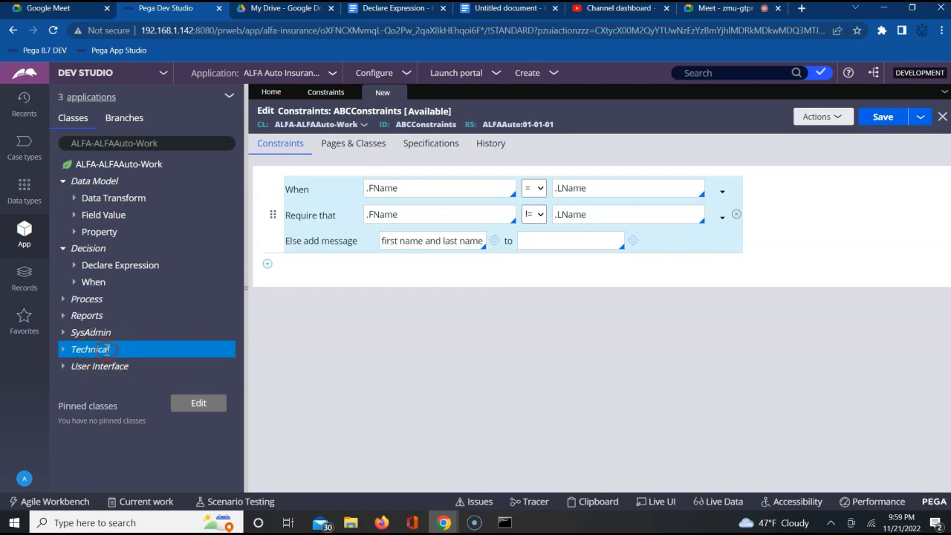
right_click(108, 350)
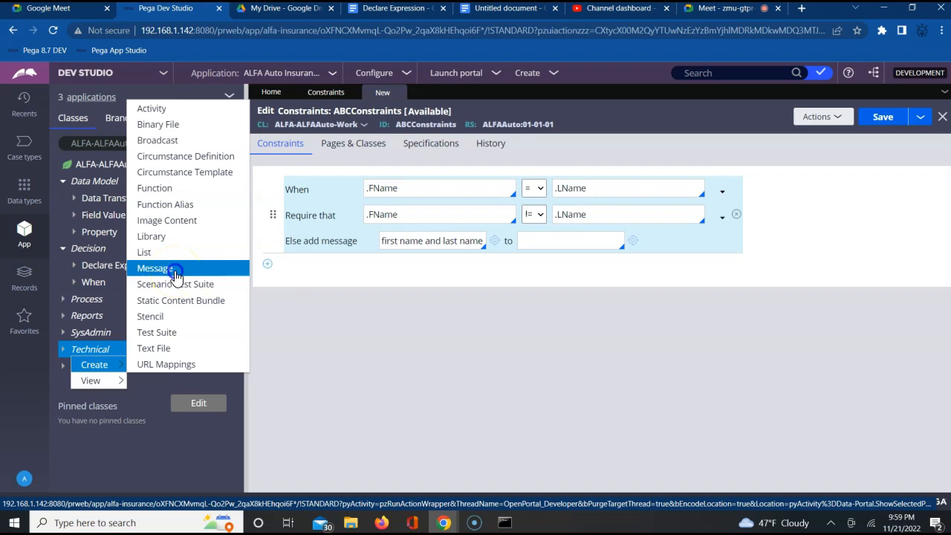
click(175, 274)
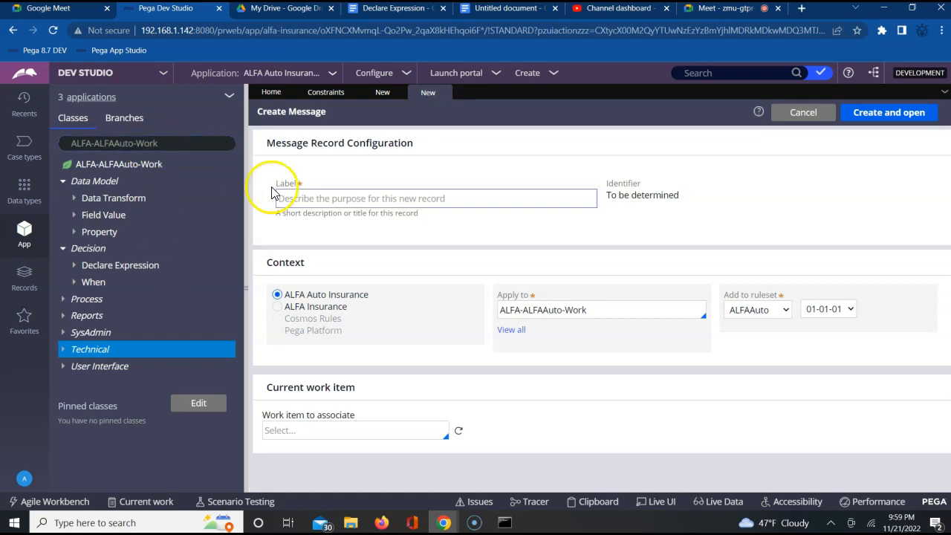
click(348, 199)
text(StringError)
key(Tab)
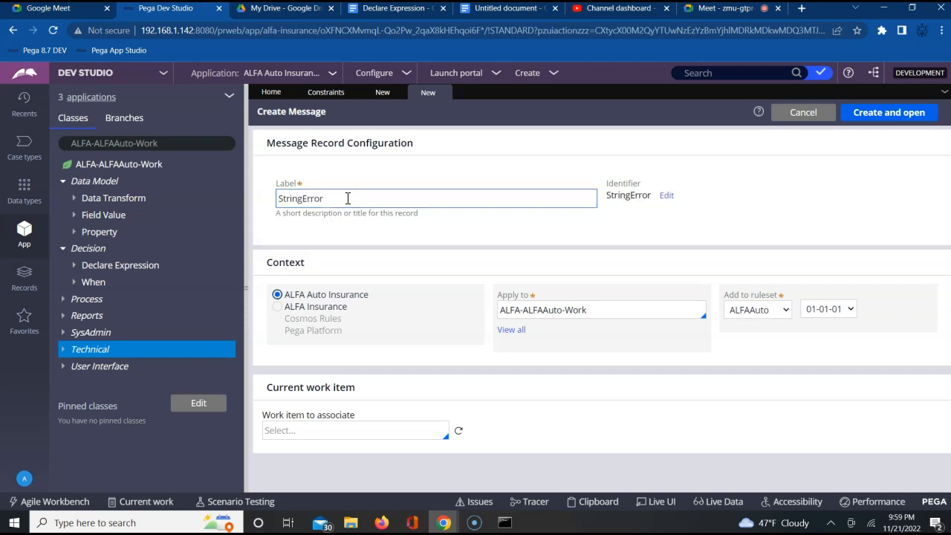
click(884, 115)
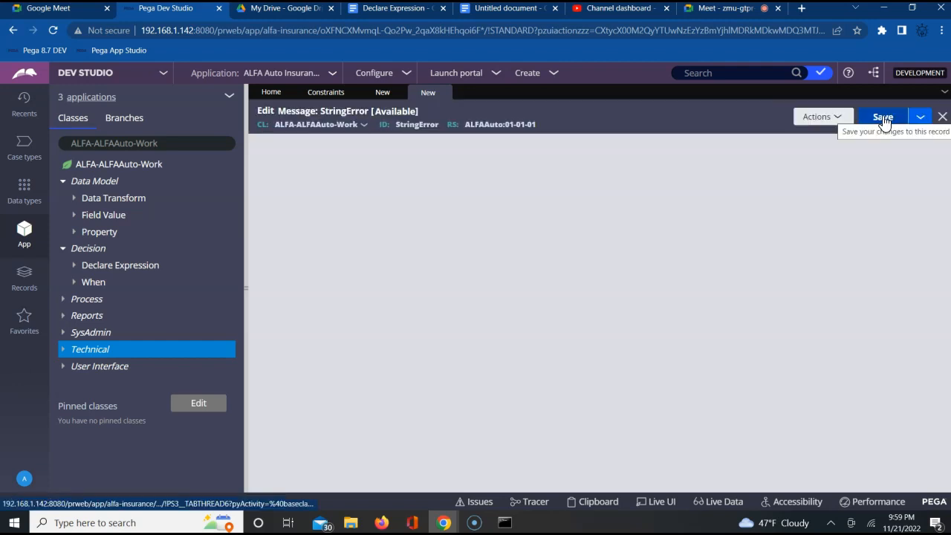
Step: Set the StringError message's category to Error and its classification to Invalid inputs
click(304, 199)
click(289, 223)
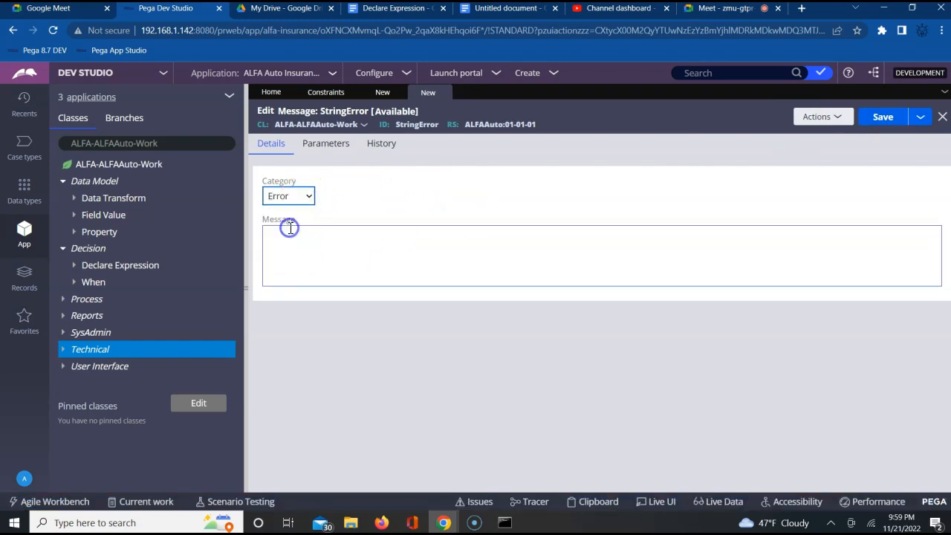
click(303, 197)
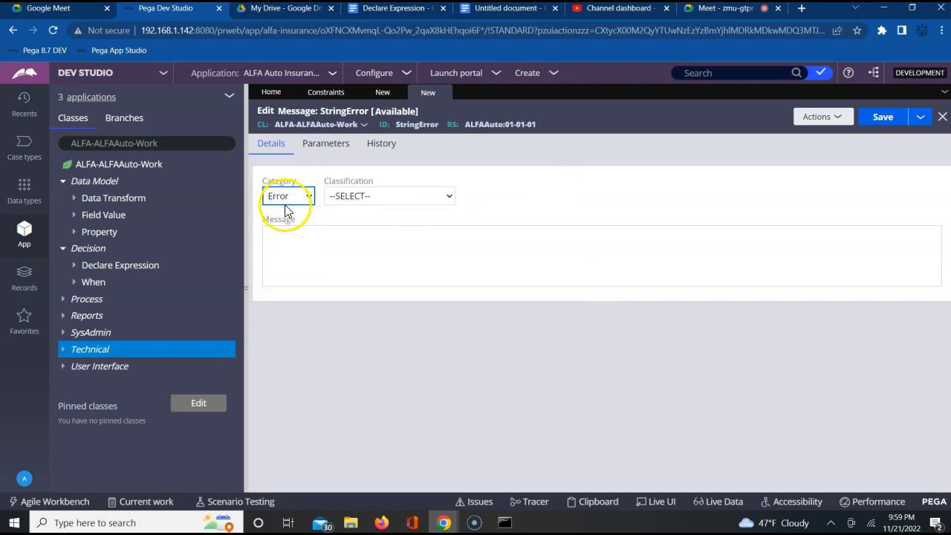
click(286, 198)
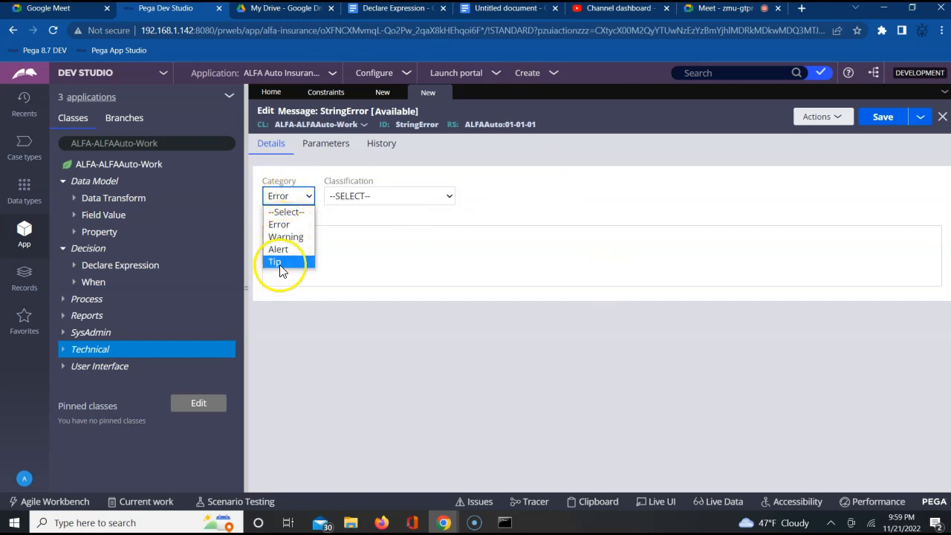
click(281, 224)
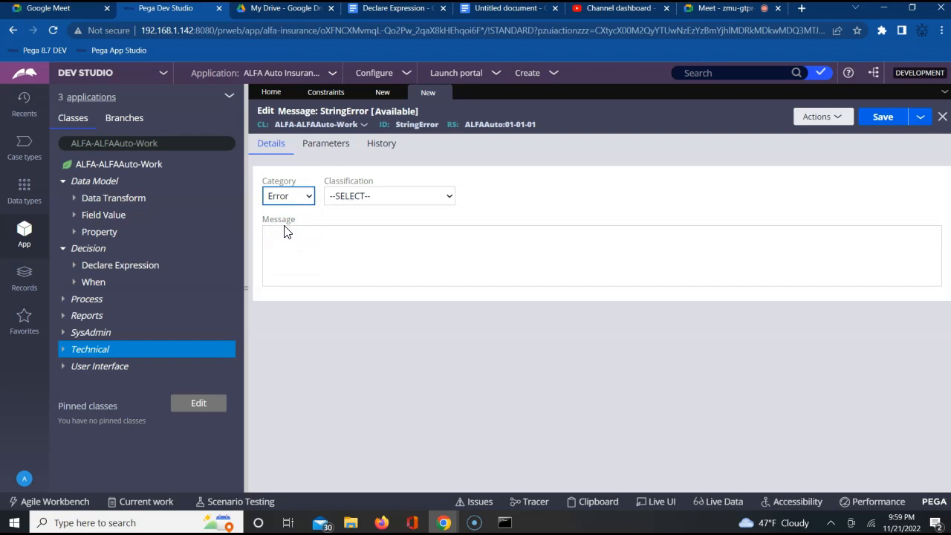
click(384, 199)
click(382, 197)
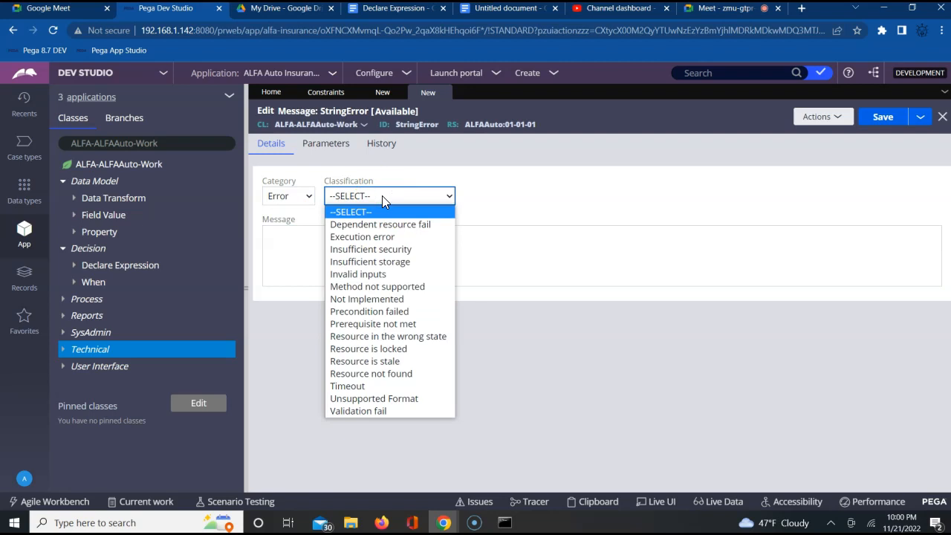
click(374, 276)
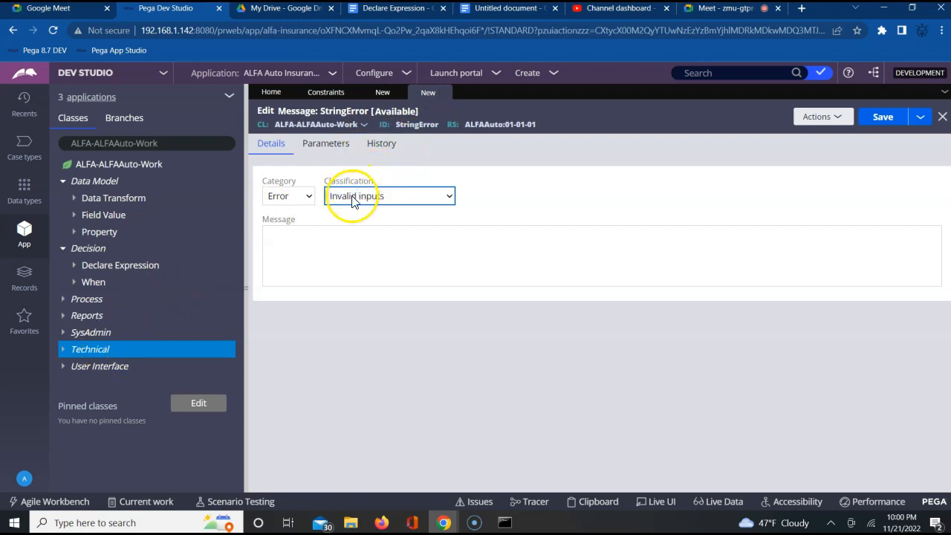
click(297, 200)
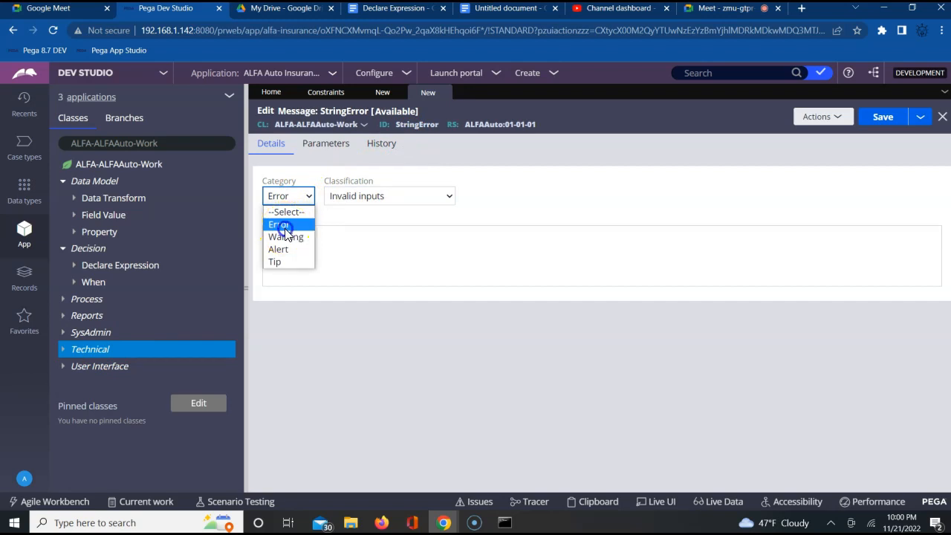
click(284, 226)
Step: Enter "Lastname and Firsname must be different" as the message text of StringError and save the rule
click(335, 268)
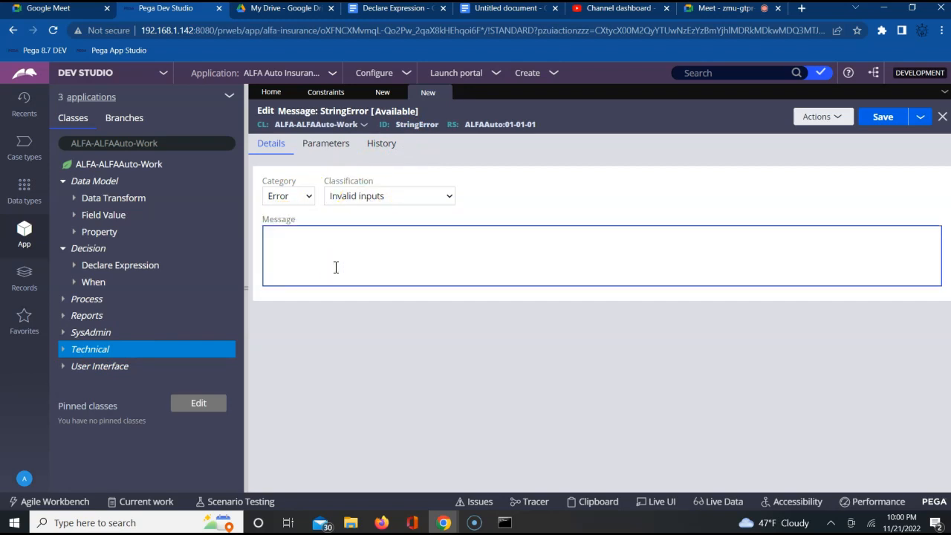
text(Lastname and Firsname mus)
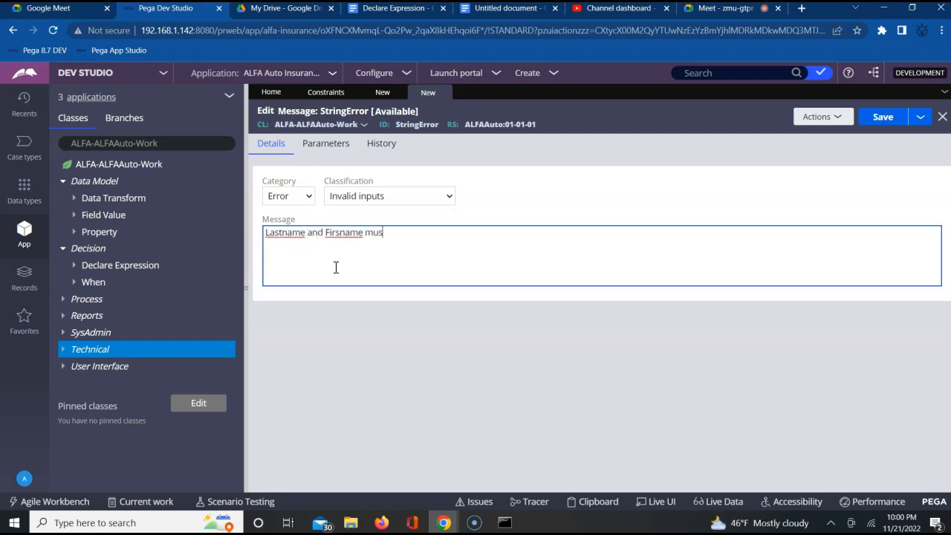
text(t be different)
click(885, 122)
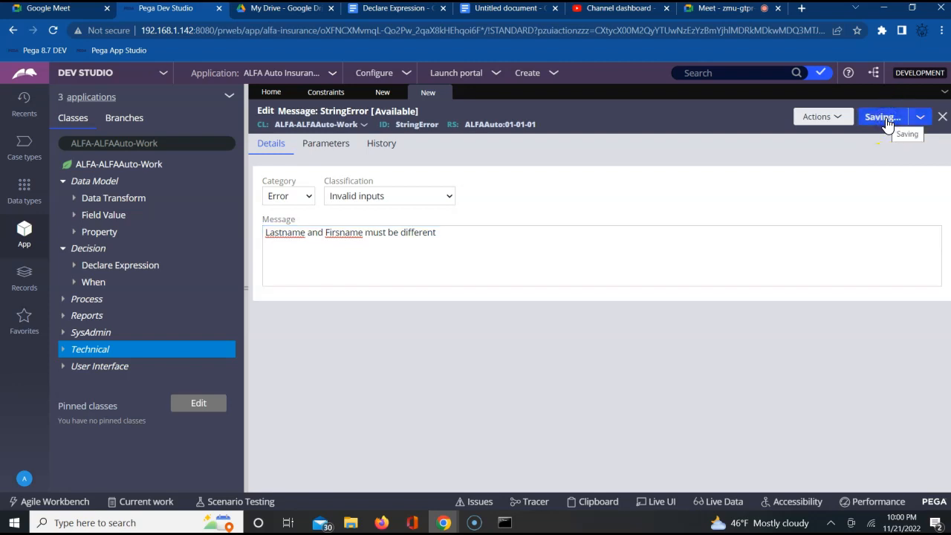
click(438, 98)
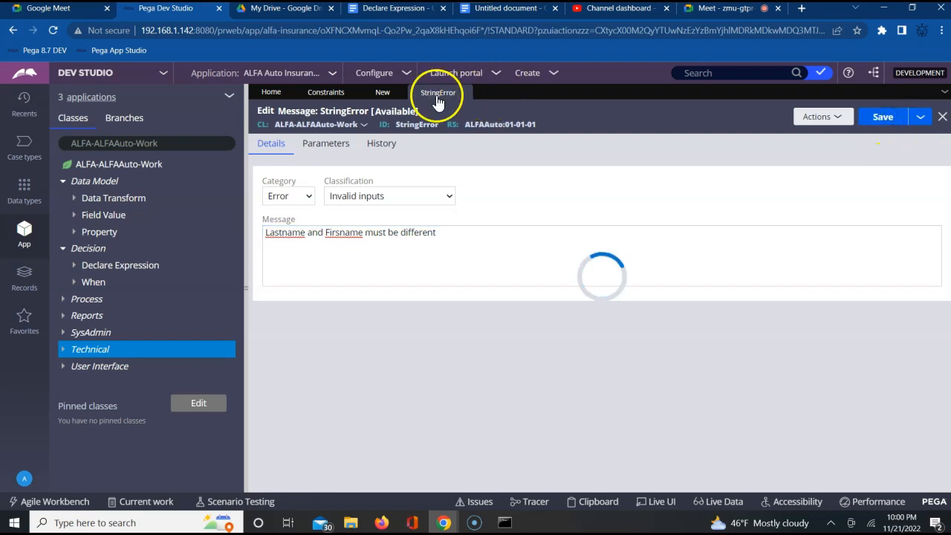
Step: Replace the Else add message text in the ABCConstraints rule with the StringError message and save the rule
click(383, 95)
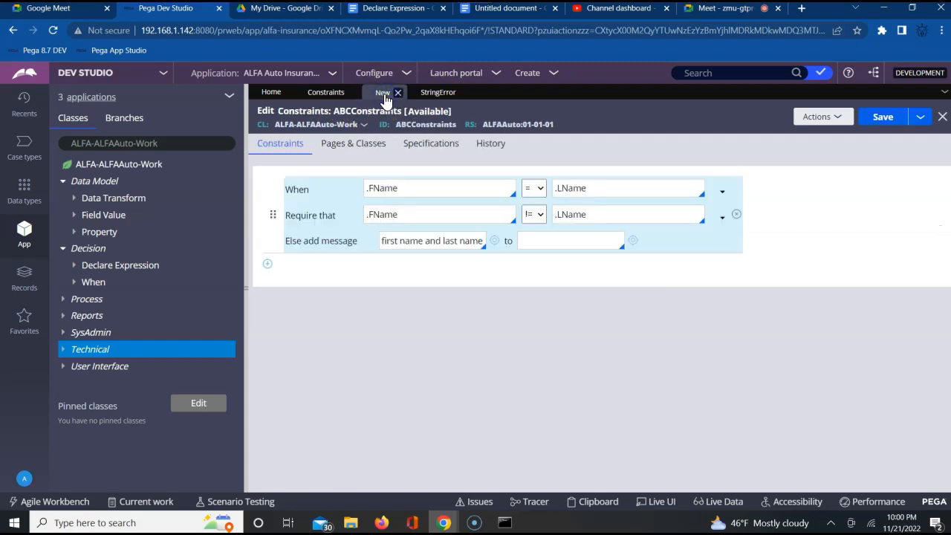
triple_click(429, 247)
key(BackSpace)
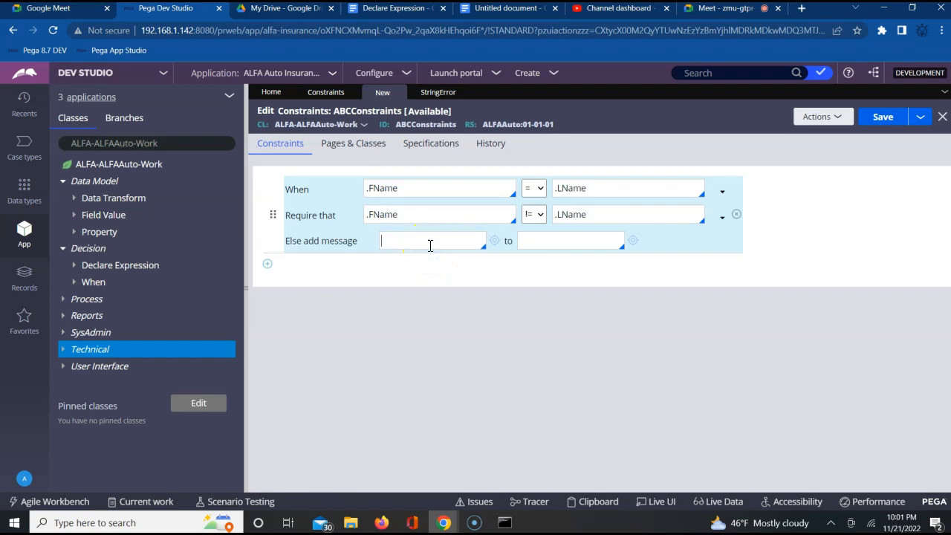
key(Down)
key(Down)
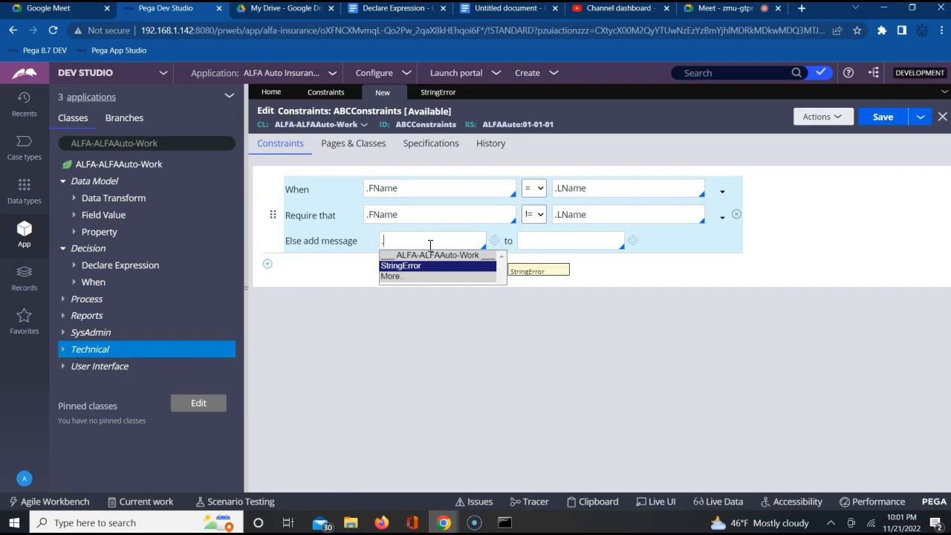
click(425, 268)
click(424, 267)
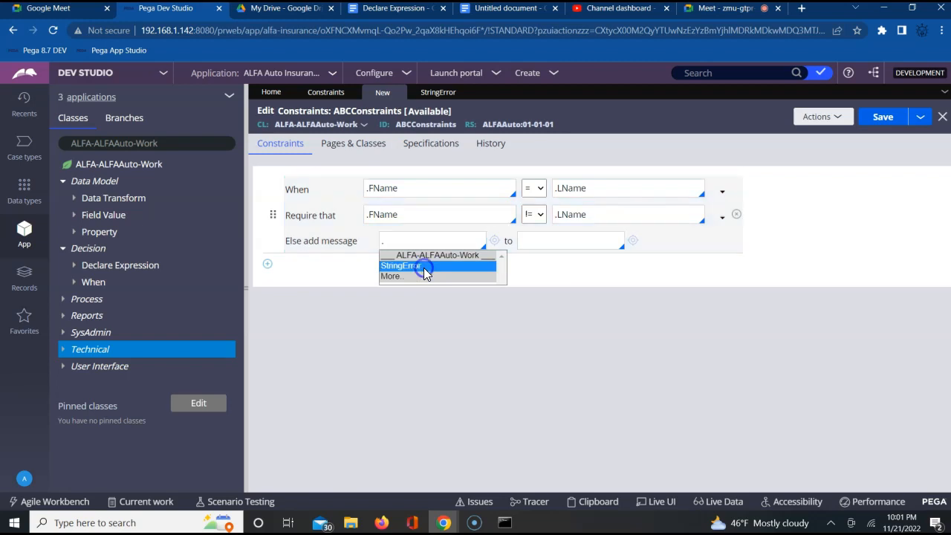
click(889, 119)
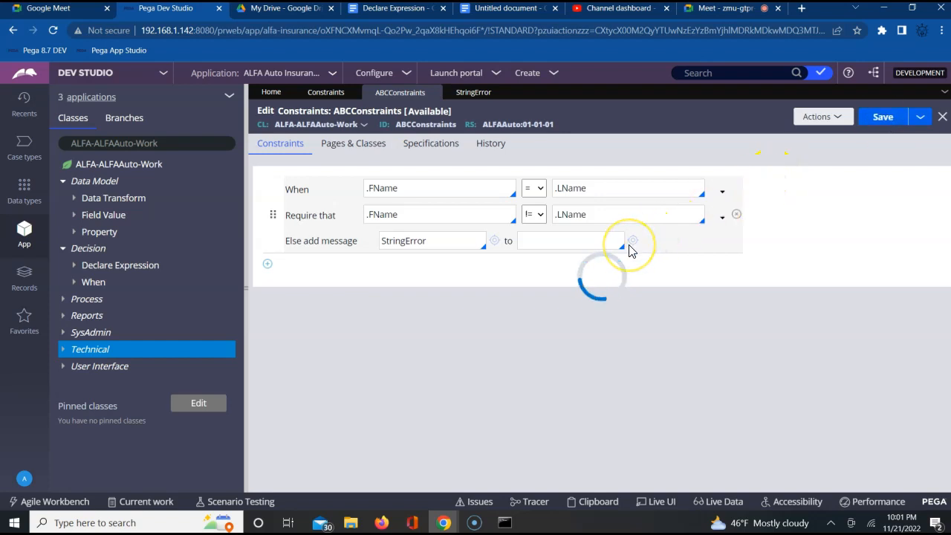
Step: Choose .LName as the property the StringError message is added to and save the ABCConstraints rule
click(550, 243)
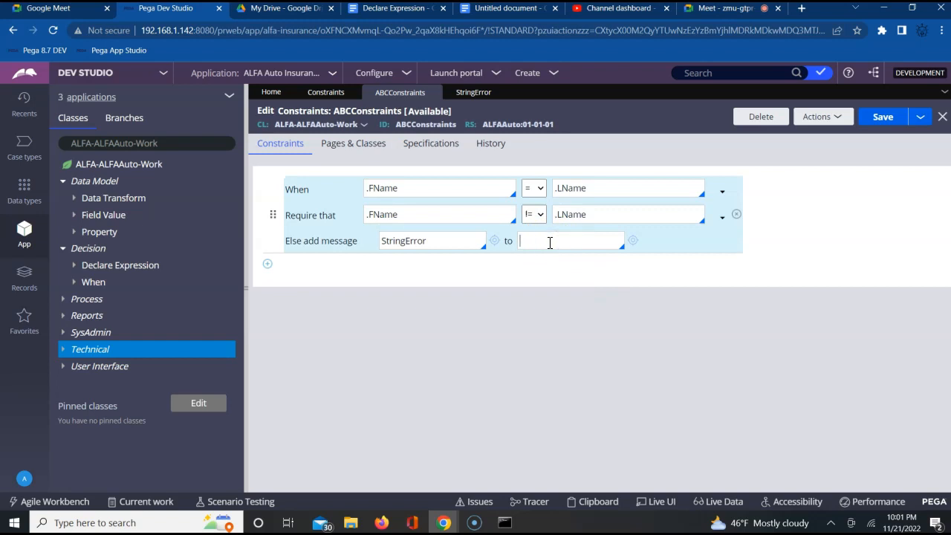
text(.)
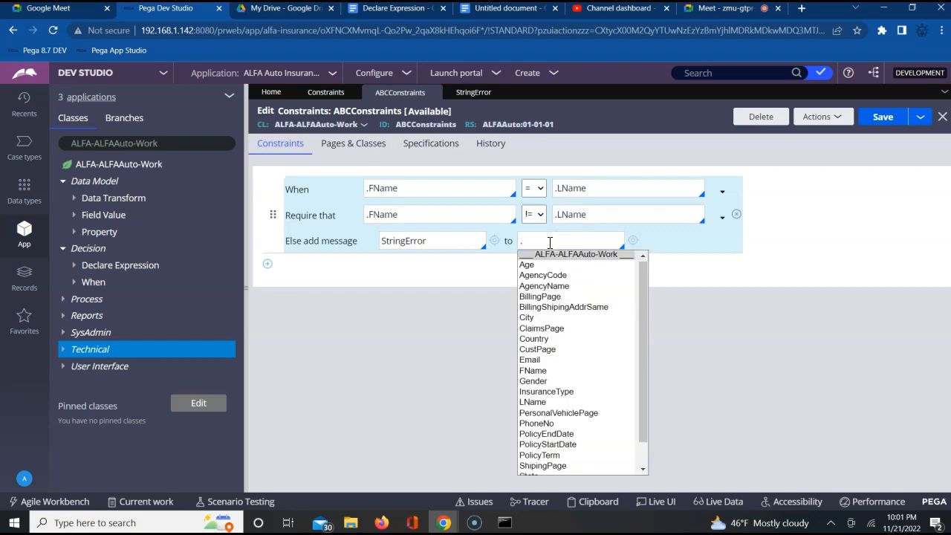
key(Down)
key(Down)
key(Down)
key(Down)
key(Down)
key(Down)
key(Down)
key(Down)
key(Down)
key(Down)
key(Down)
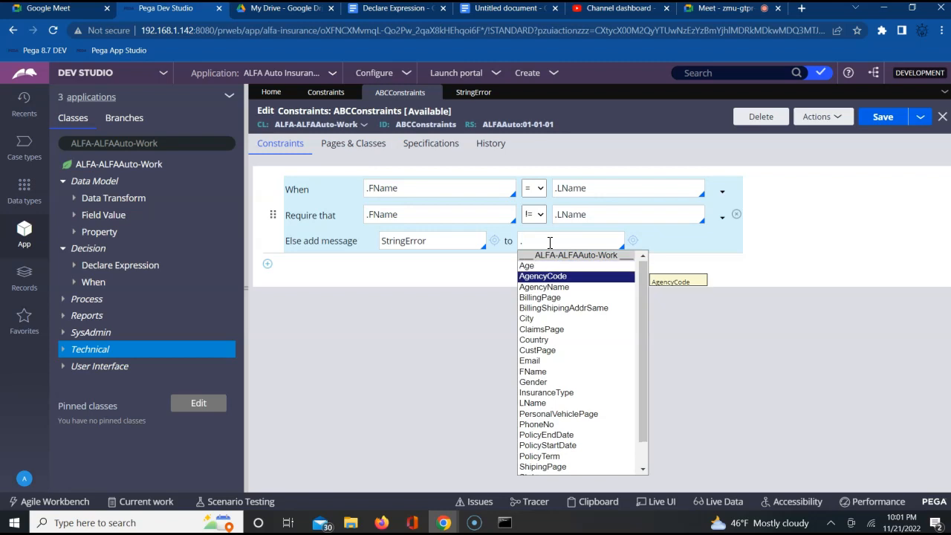
key(Down)
key(Down)
key(Down)
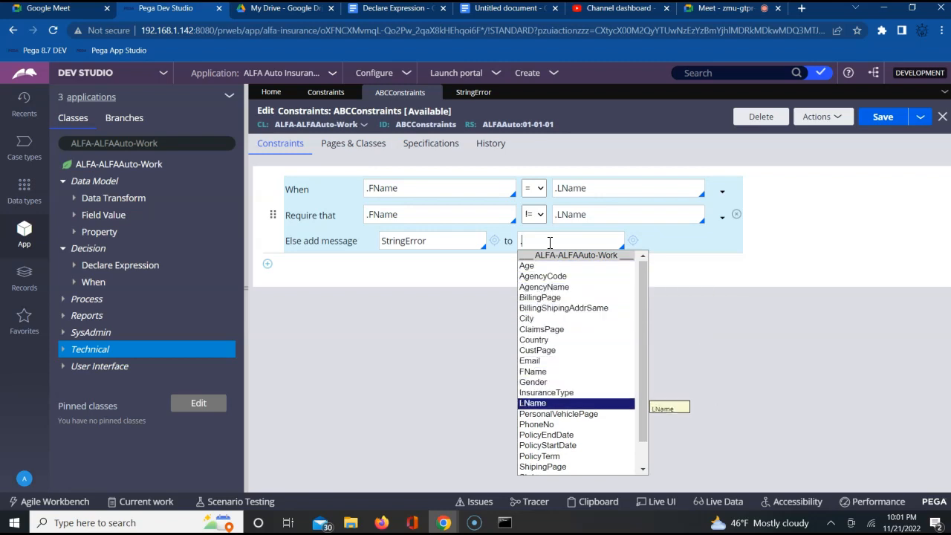
key(Return)
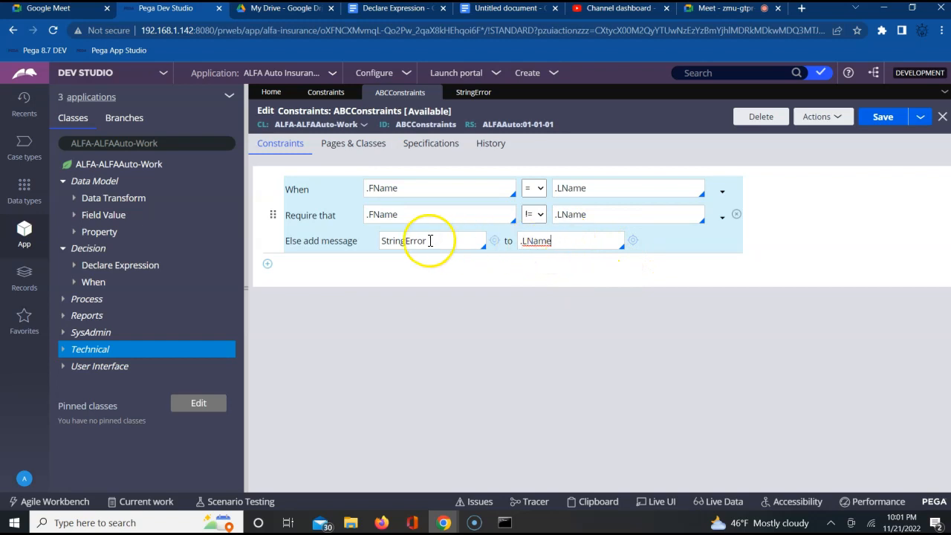
triple_click(542, 244)
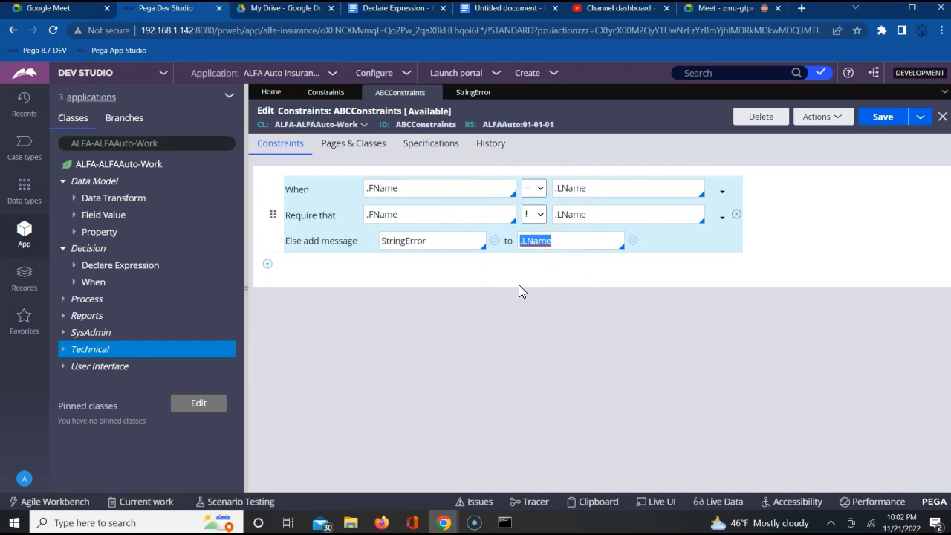
double_click(538, 247)
click(587, 241)
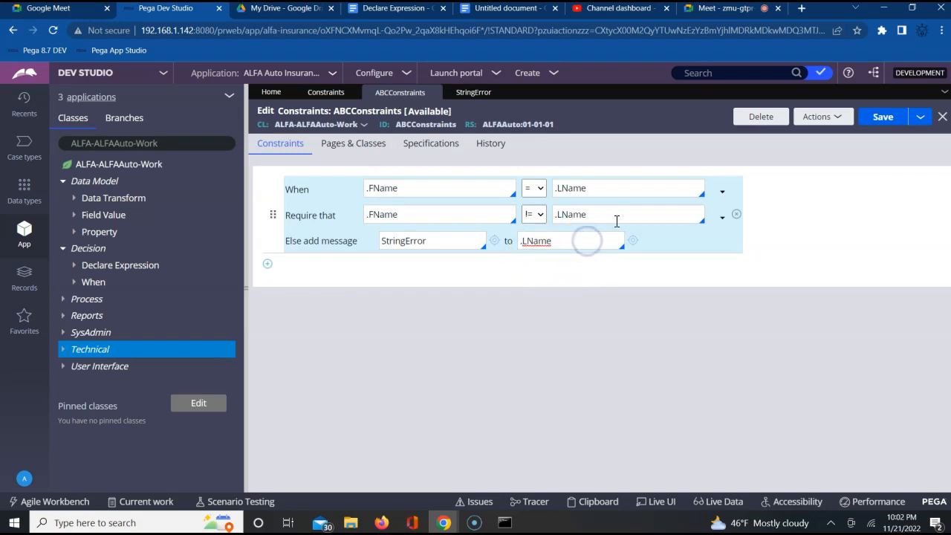
click(883, 117)
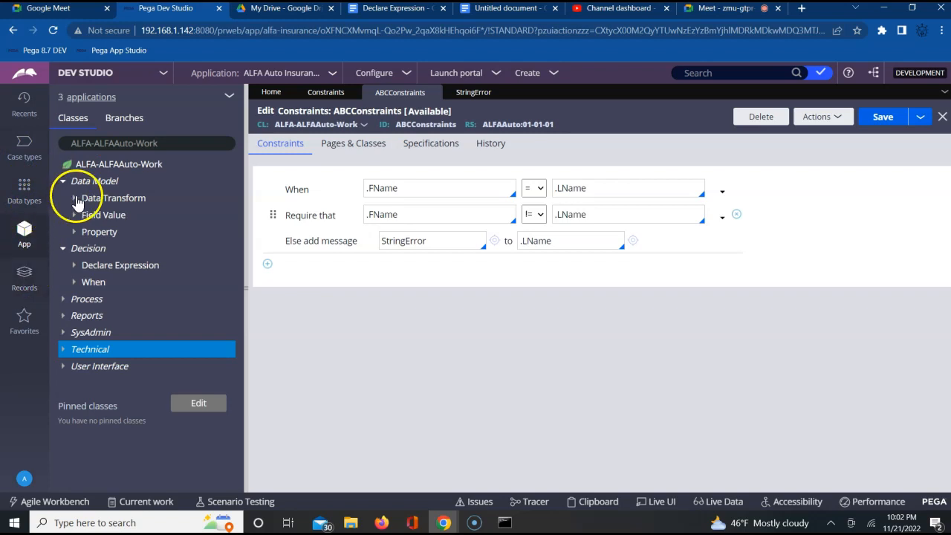
Step: Open the CustomerFlow flow from the Process category and run it
click(62, 299)
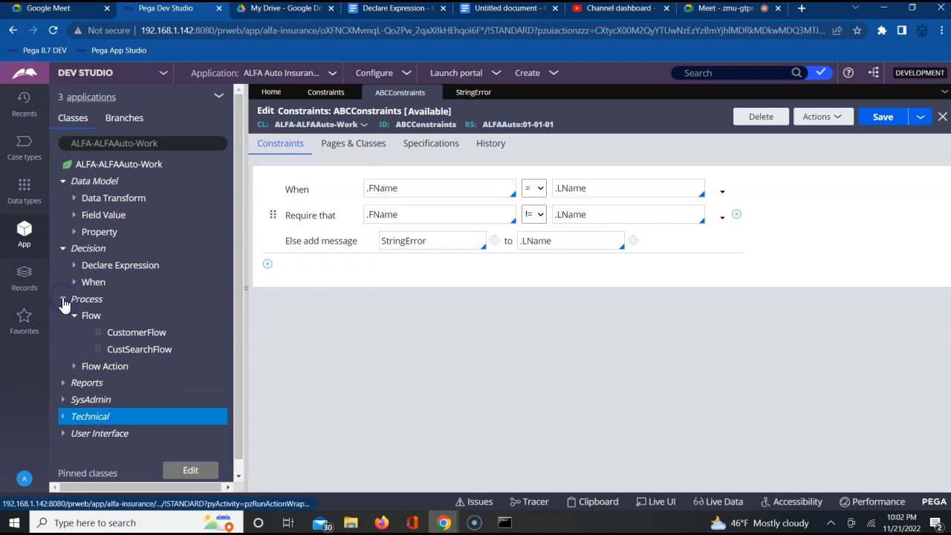
click(137, 334)
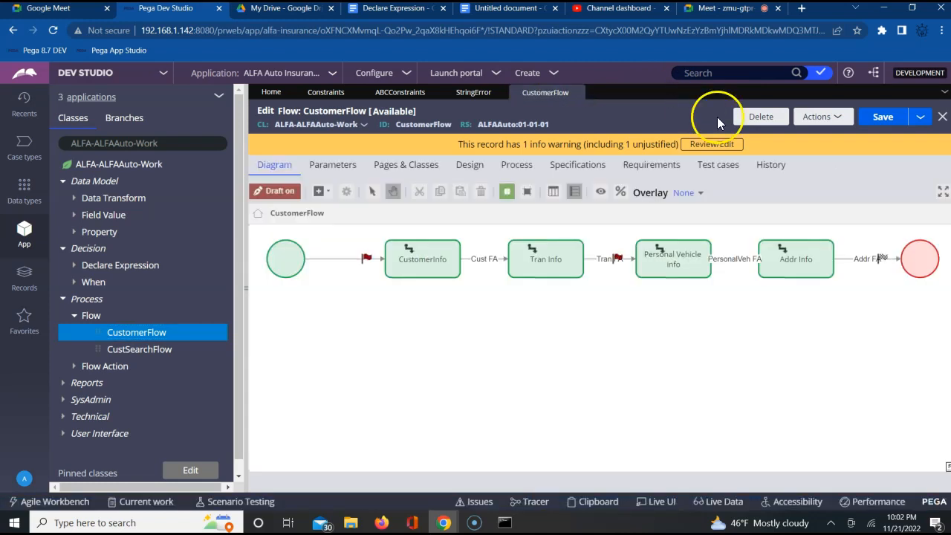
click(822, 119)
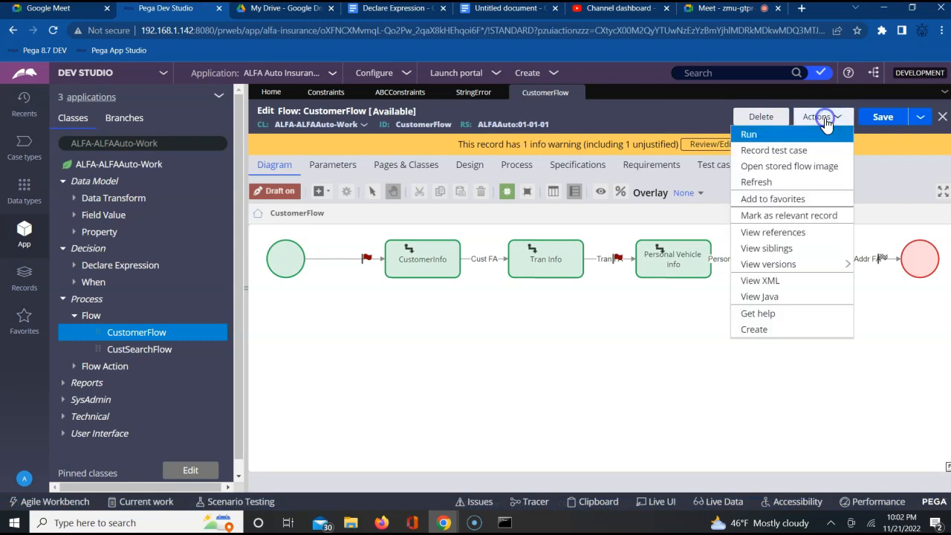
click(756, 134)
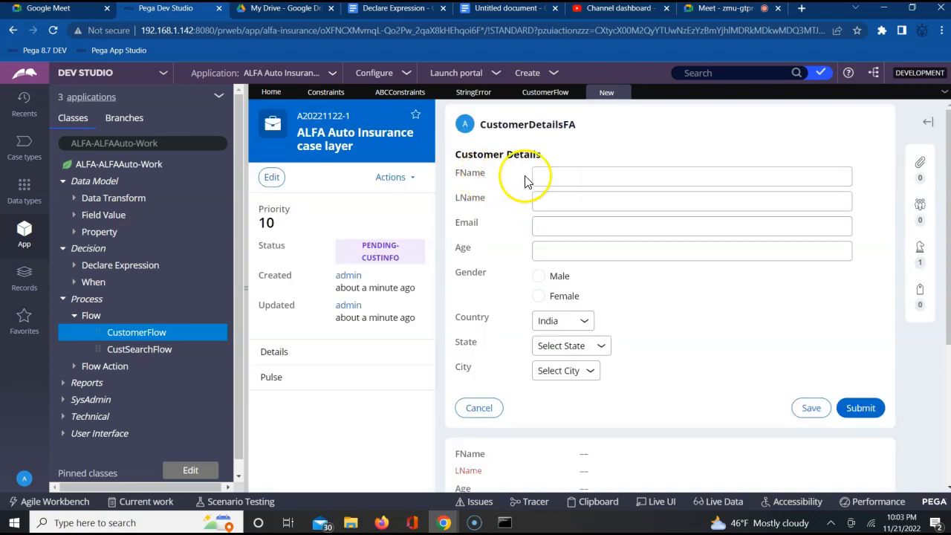
Step: Enter the customer's first name in the FName field of the Customer Details form
click(550, 175)
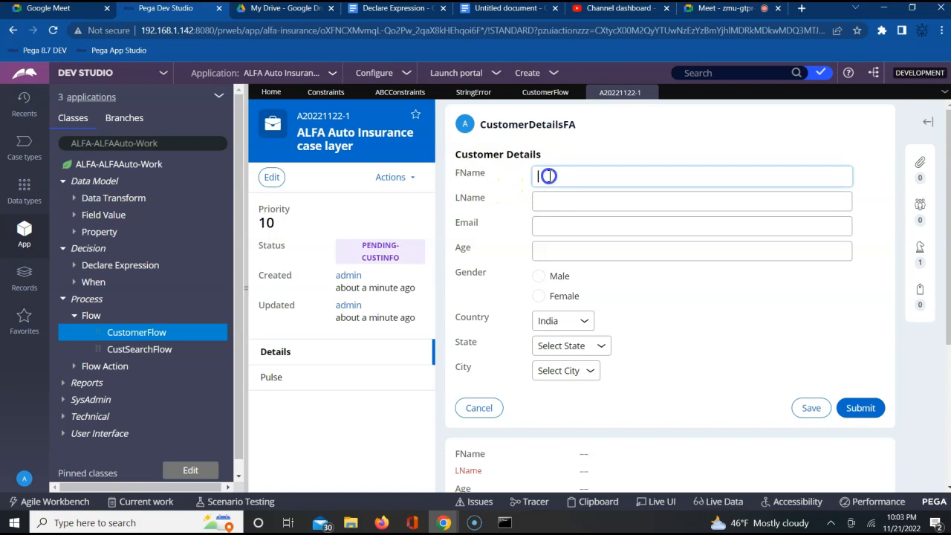
text(vishwas)
key(Tab)
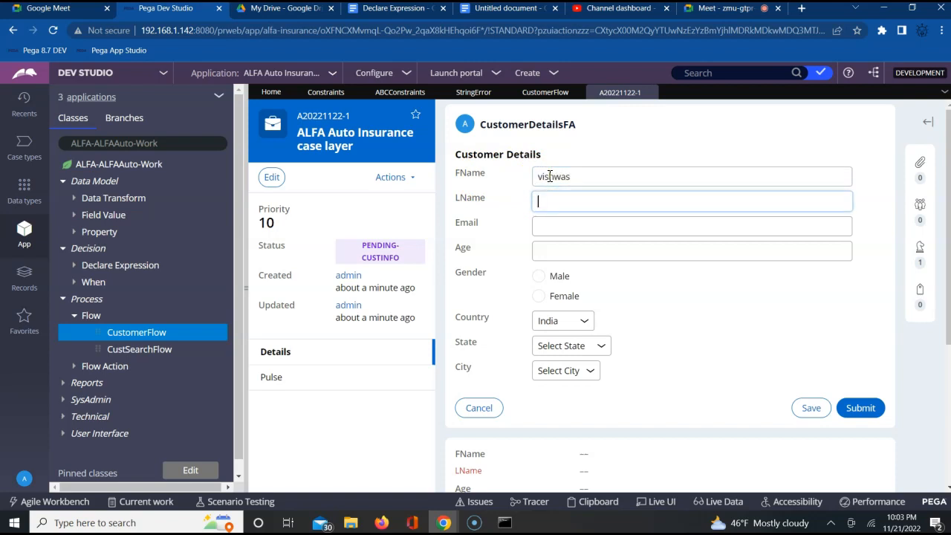
text(vishwas)
Step: Enter the same name in LName as in FName and submit the Customer Details form
key(Tab)
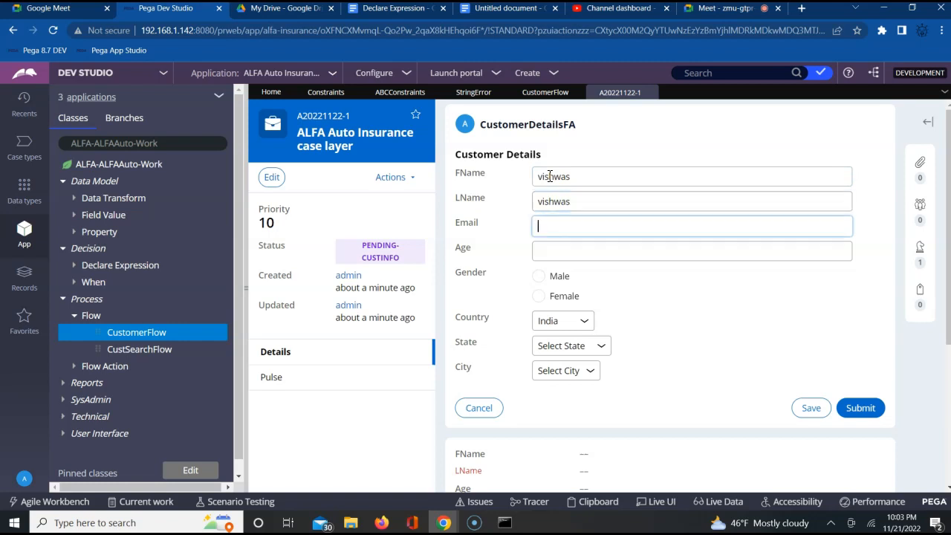
click(855, 410)
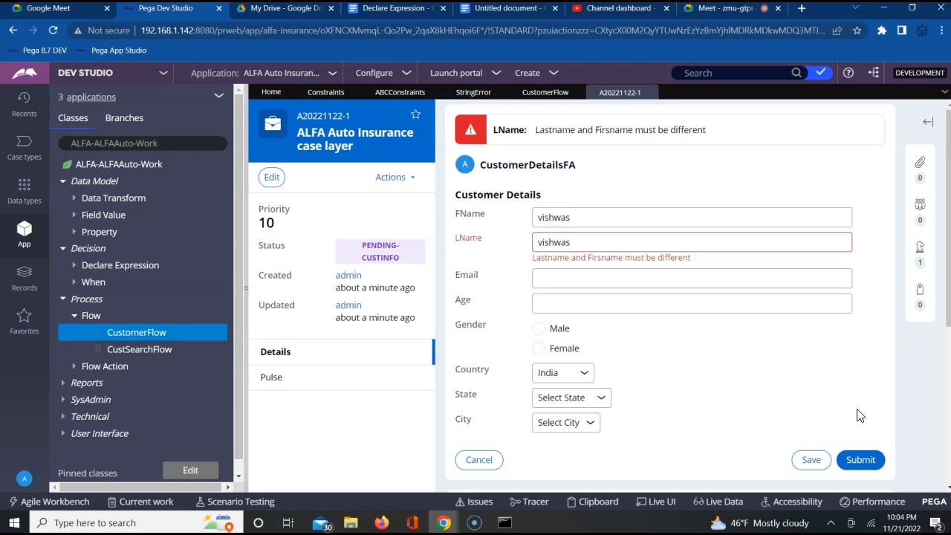
Step: Replace both FName and LName with another identical name and resubmit the Customer Details form
click(471, 241)
double_click(473, 241)
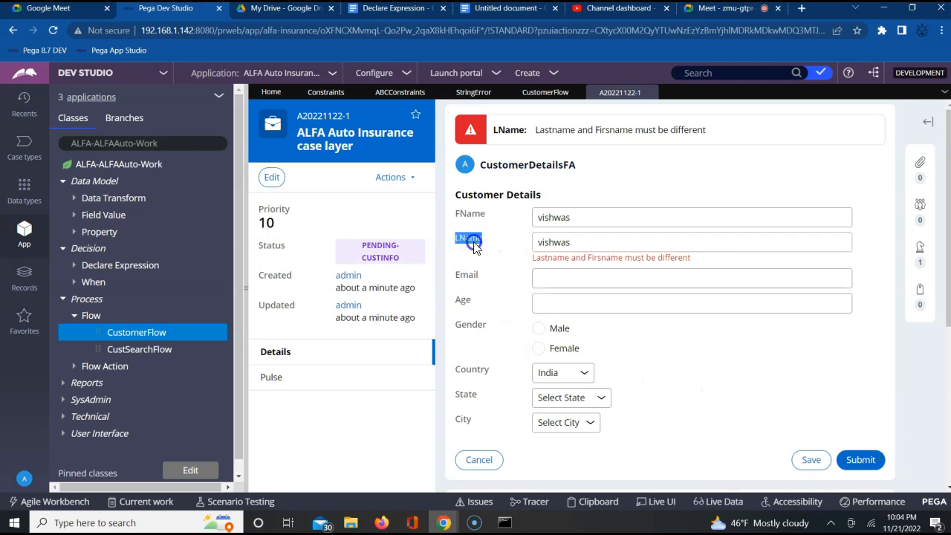
double_click(552, 217)
double_click(554, 241)
double_click(554, 217)
text(abdul)
key(Tab)
text(abdul)
click(860, 459)
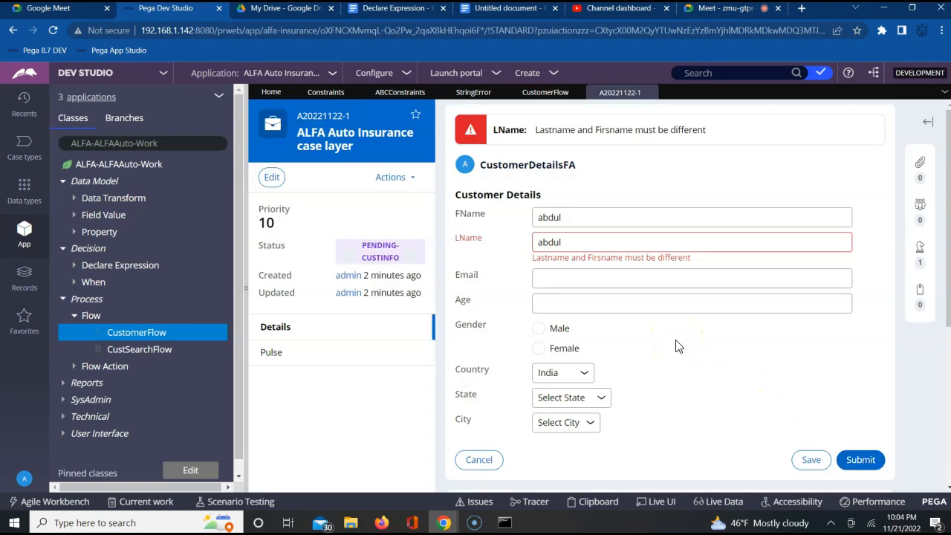
click(605, 241)
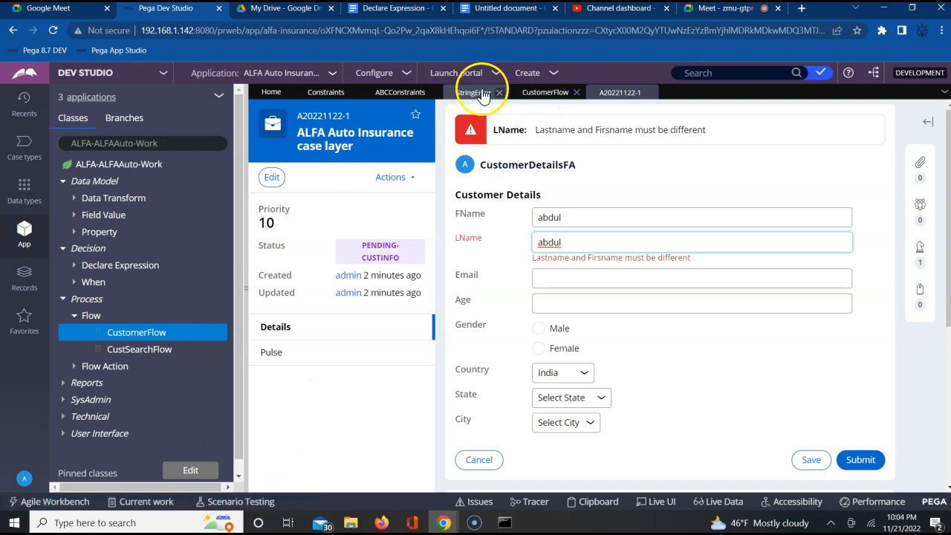
click(399, 92)
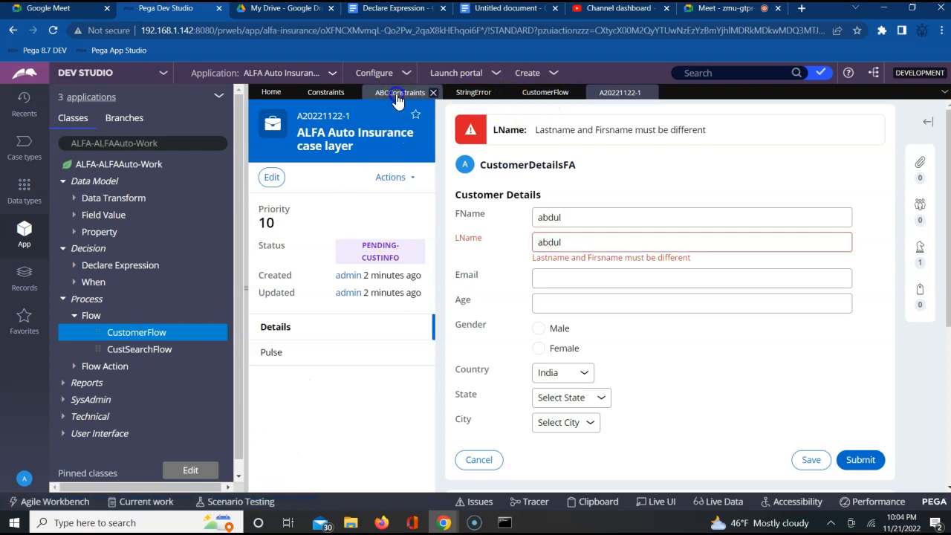
click(620, 93)
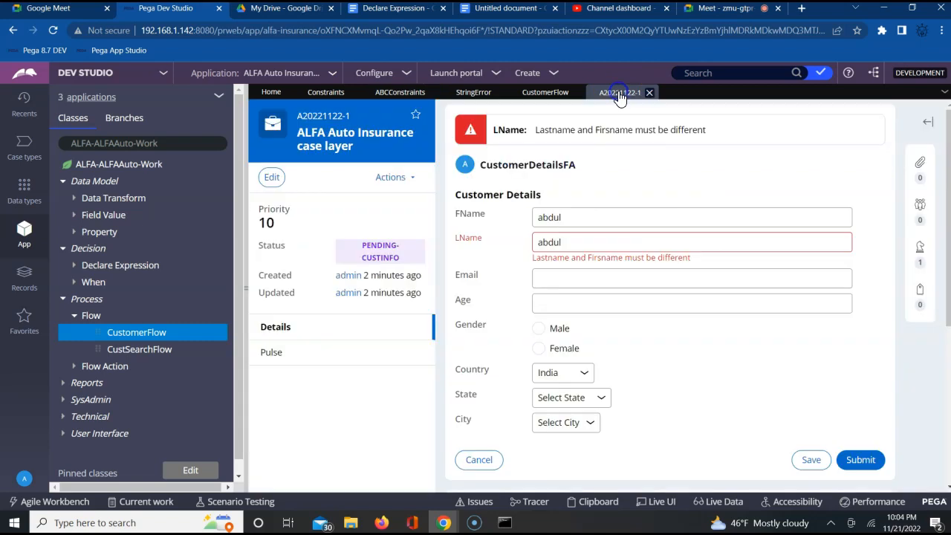
click(542, 305)
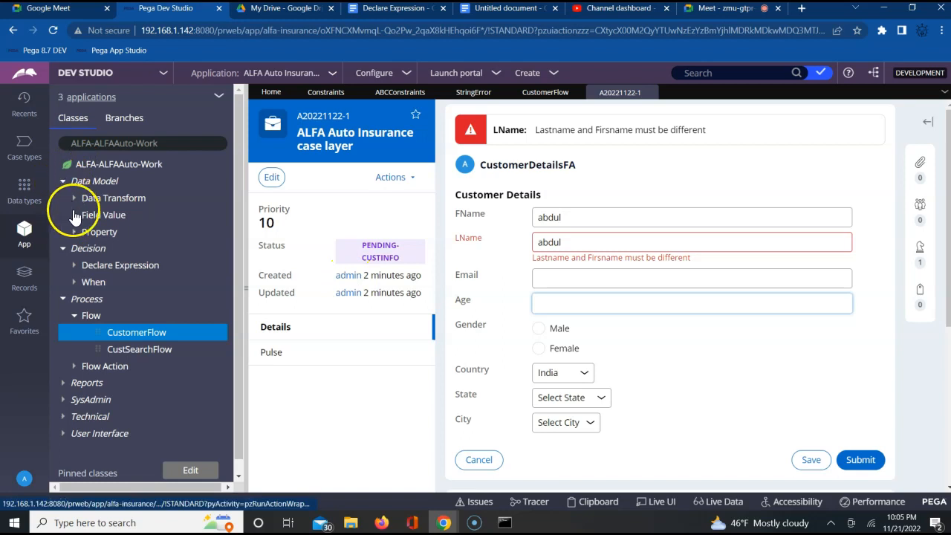
Step: Open the Gender property of ALFA-ALFAAuto-Work and close the duplicate GENDER tab
click(74, 232)
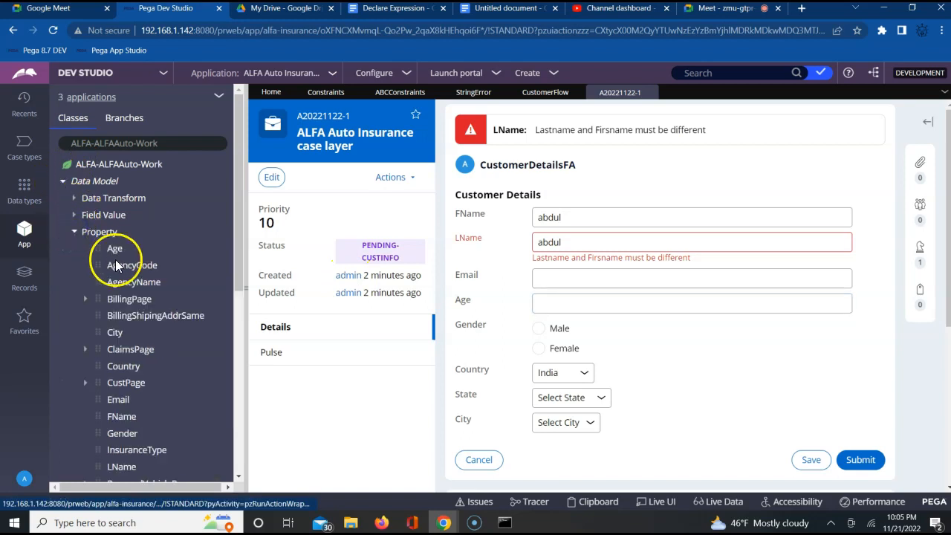
click(130, 437)
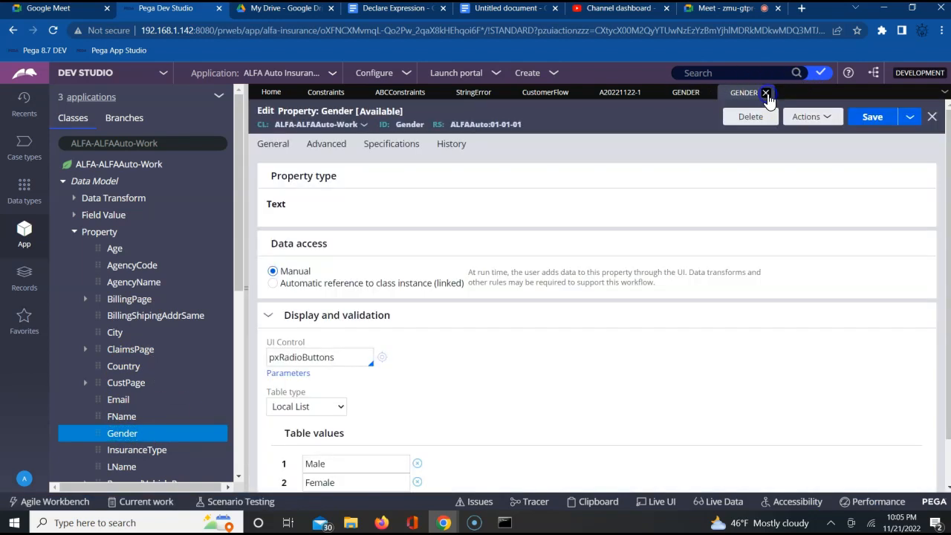
click(766, 92)
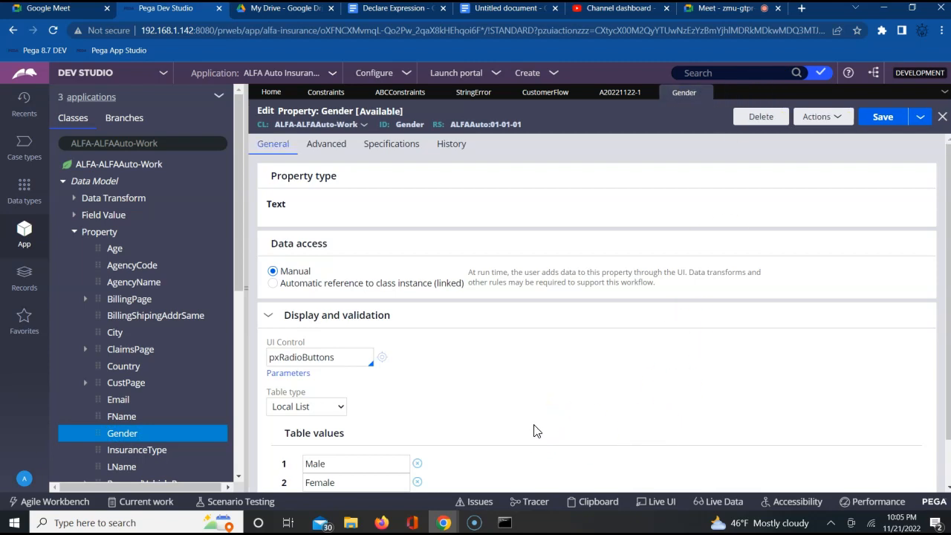
click(307, 406)
click(304, 451)
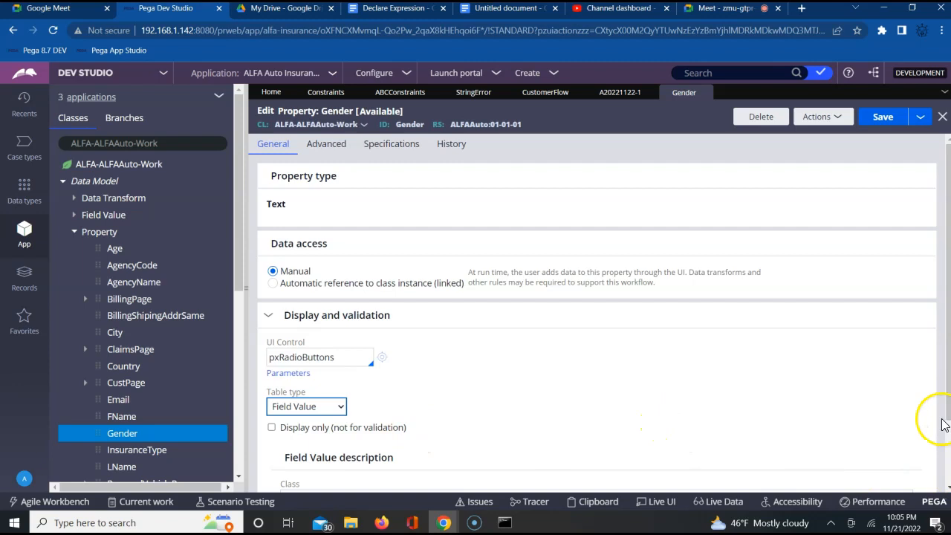
scroll(936, 420, down, 1)
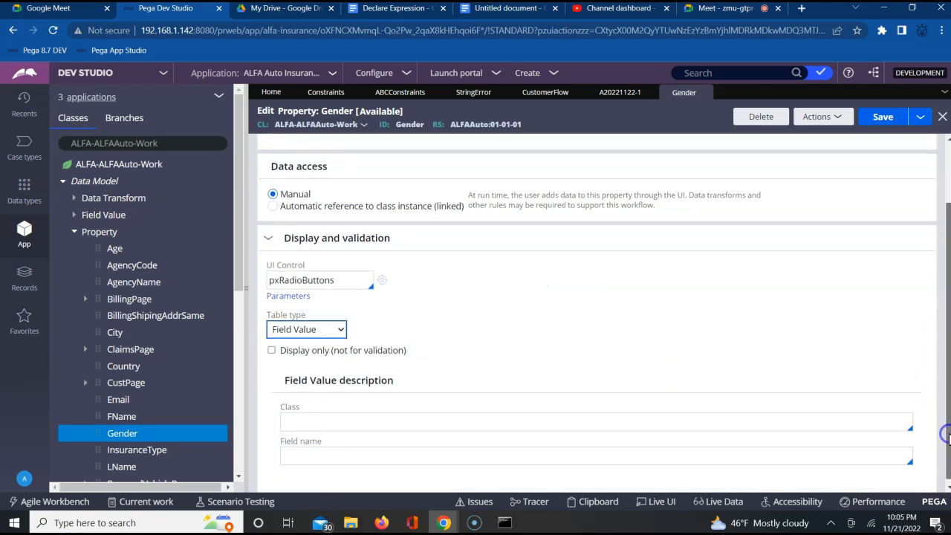
click(275, 329)
click(290, 360)
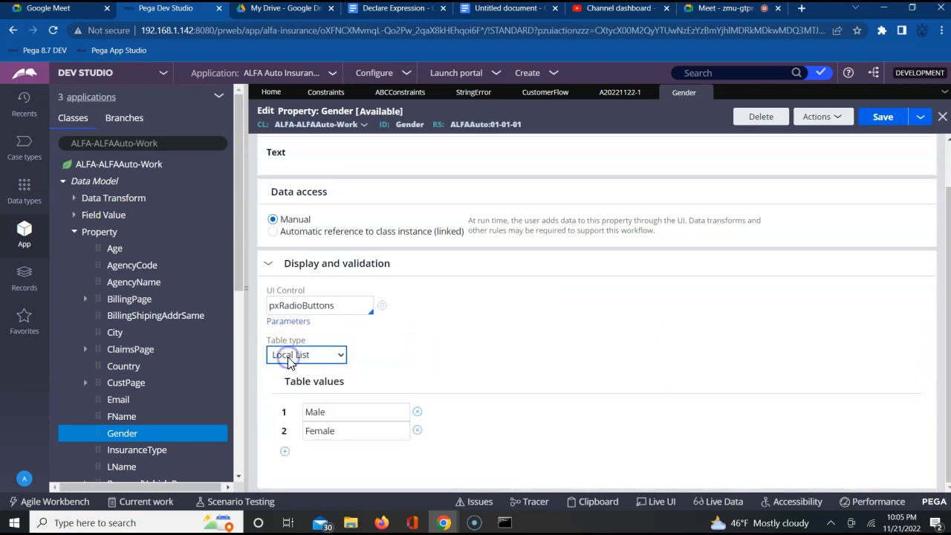
Step: Set the Gender property's table type to Prompt List and add standard value M with prompt value Male
click(313, 358)
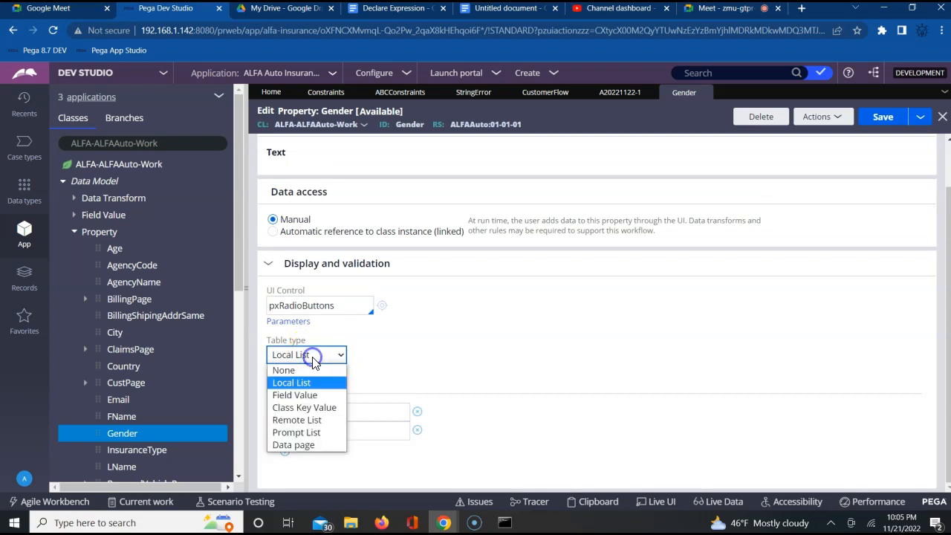
click(299, 433)
click(327, 450)
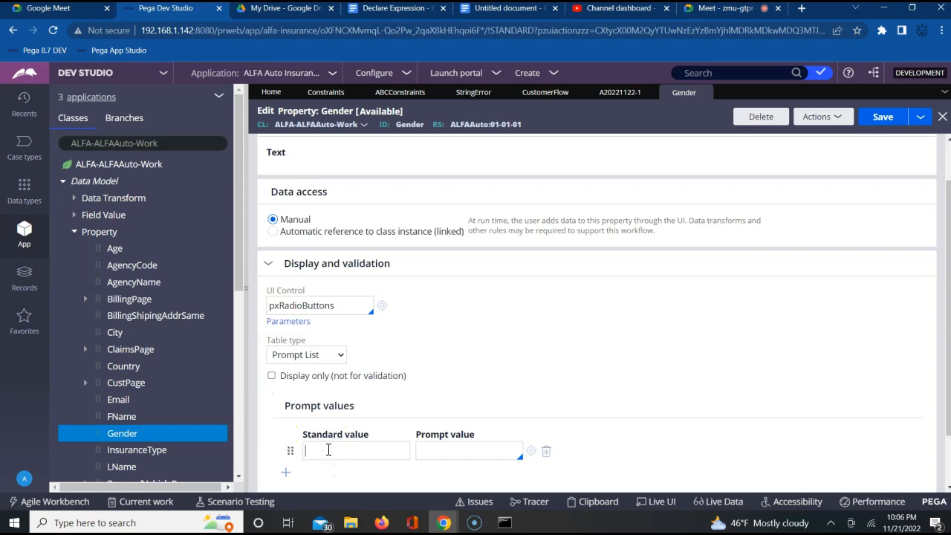
text(M)
key(Tab)
text(Male)
Step: Add a second prompt row with standard value F and prompt value Female, and save the Gender property
click(285, 480)
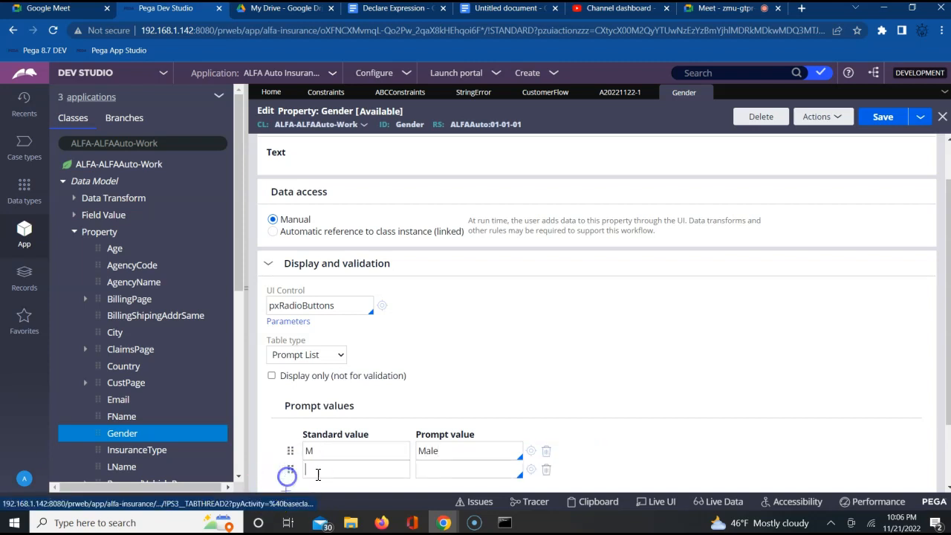
click(319, 470)
text(FFemale)
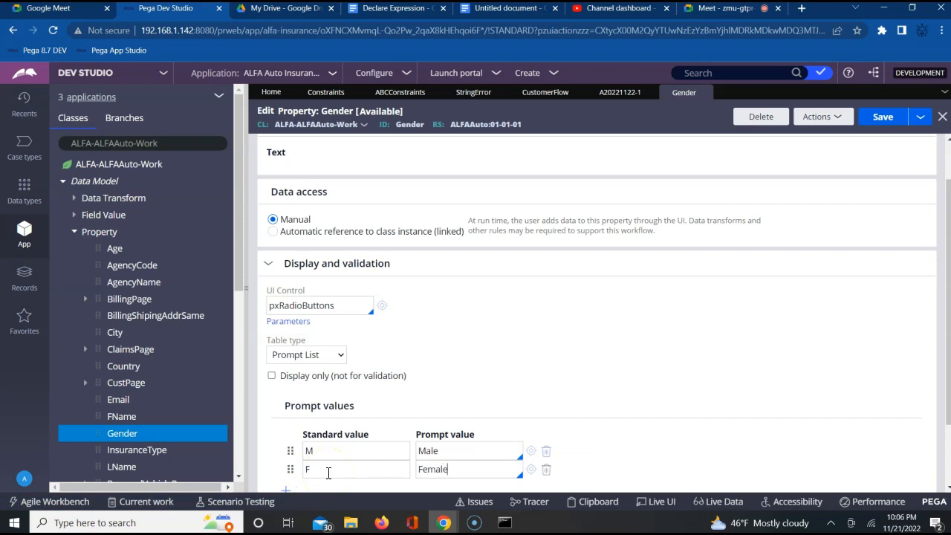
click(881, 125)
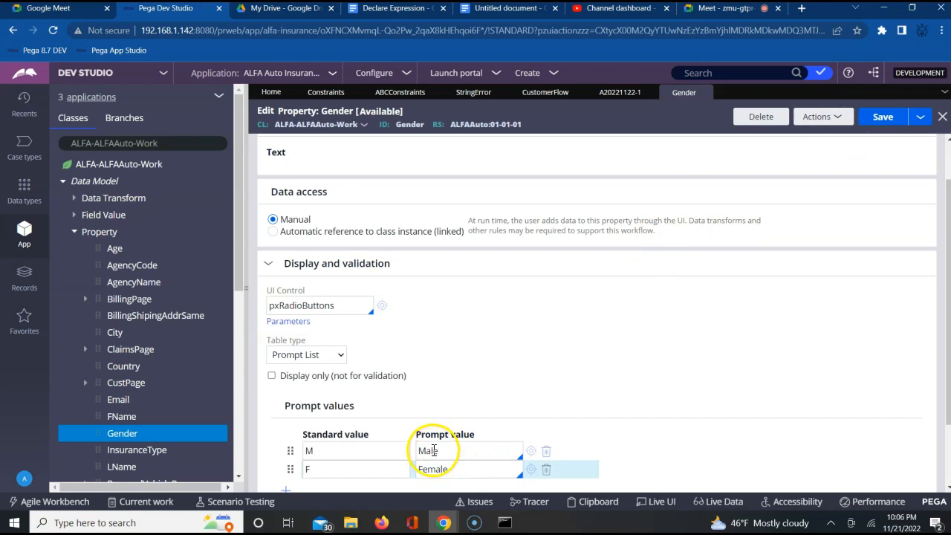
double_click(308, 450)
click(308, 469)
click(881, 119)
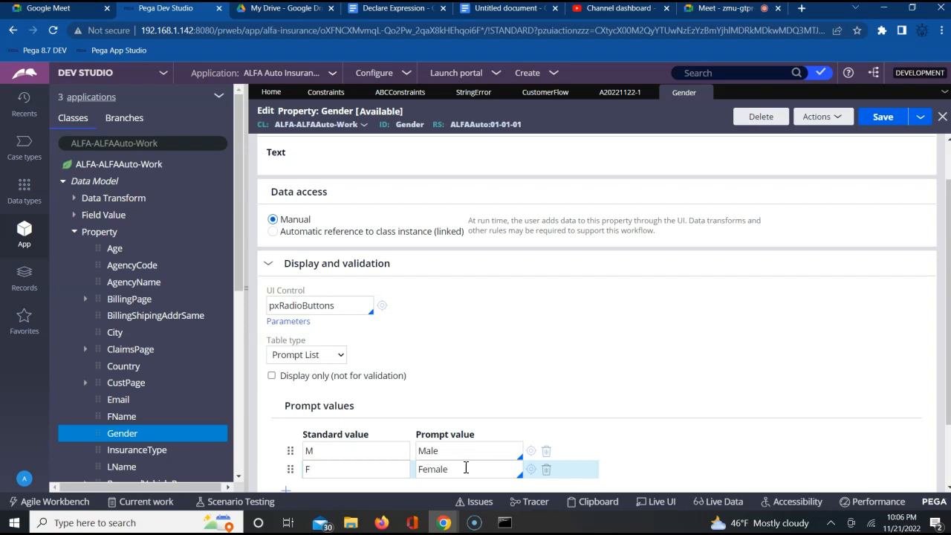
Step: Return to the ABCConstraints rule and add two blank constraint rows below the name check
click(327, 94)
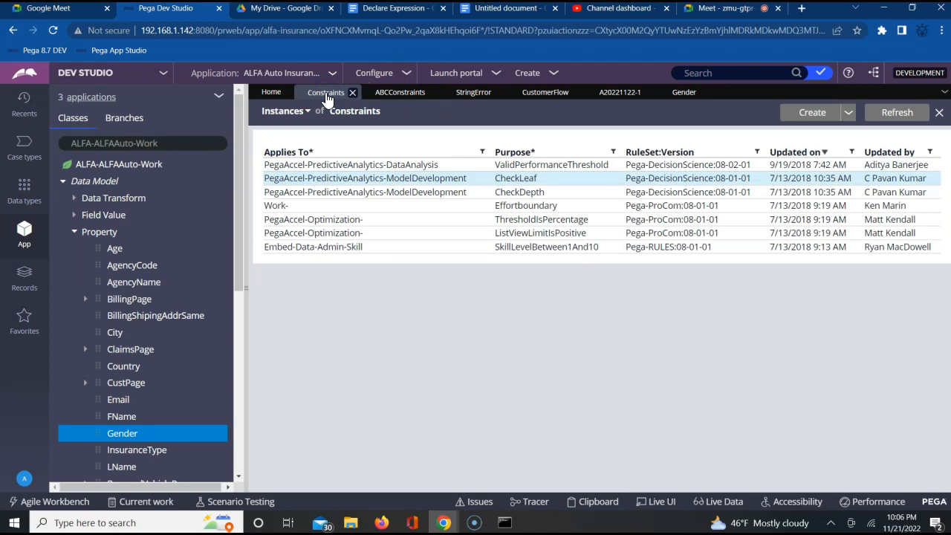
click(400, 93)
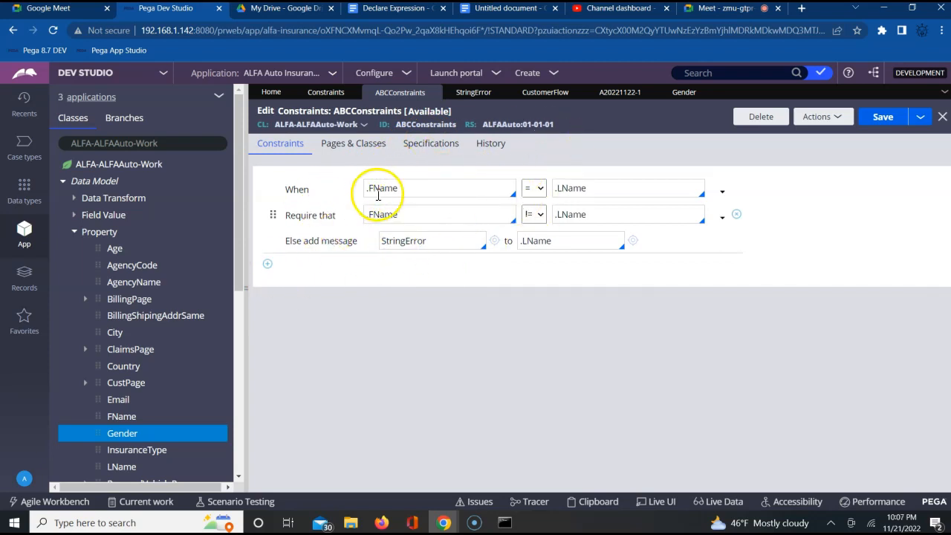
click(269, 268)
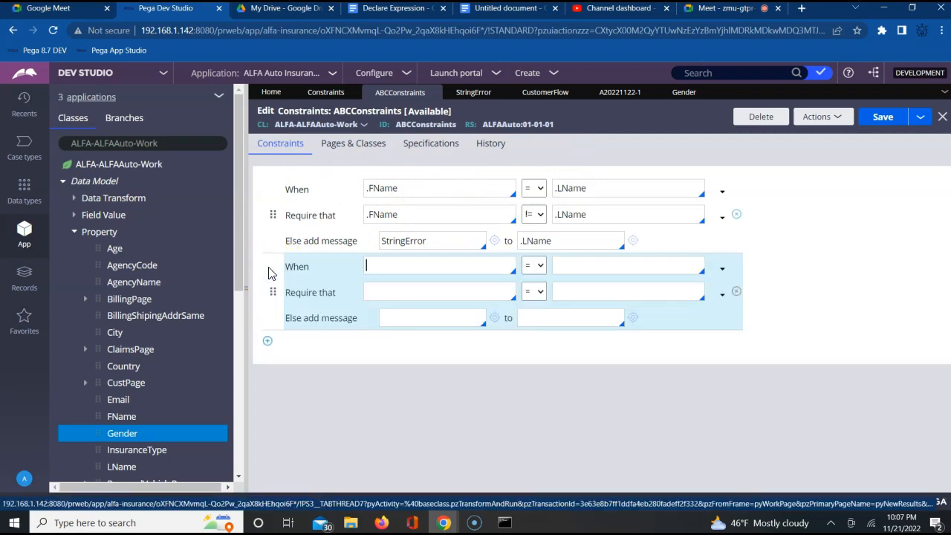
click(266, 341)
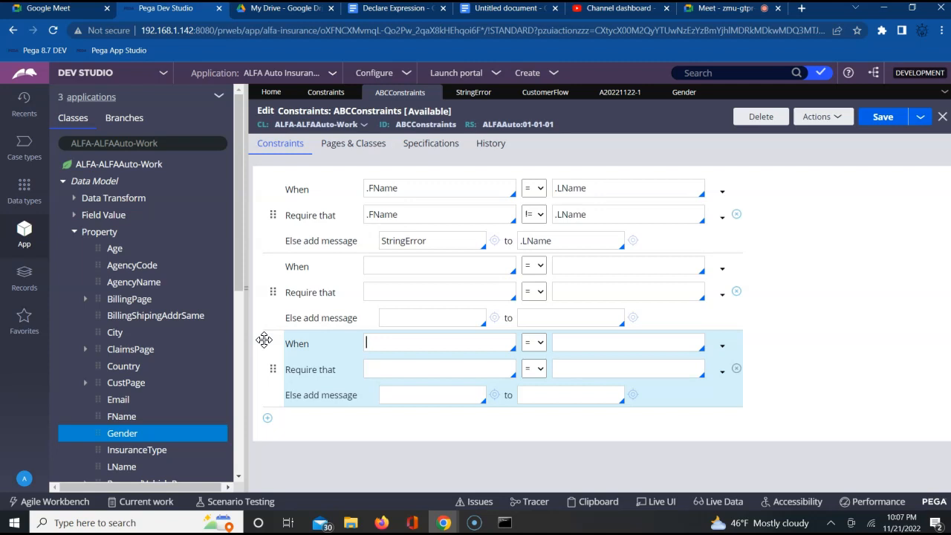
Step: Set the second constraint's When condition to .Gender = M
click(394, 263)
text(.)
key(Down)
key(Down)
key(Down)
key(Down)
key(Down)
key(Down)
key(Down)
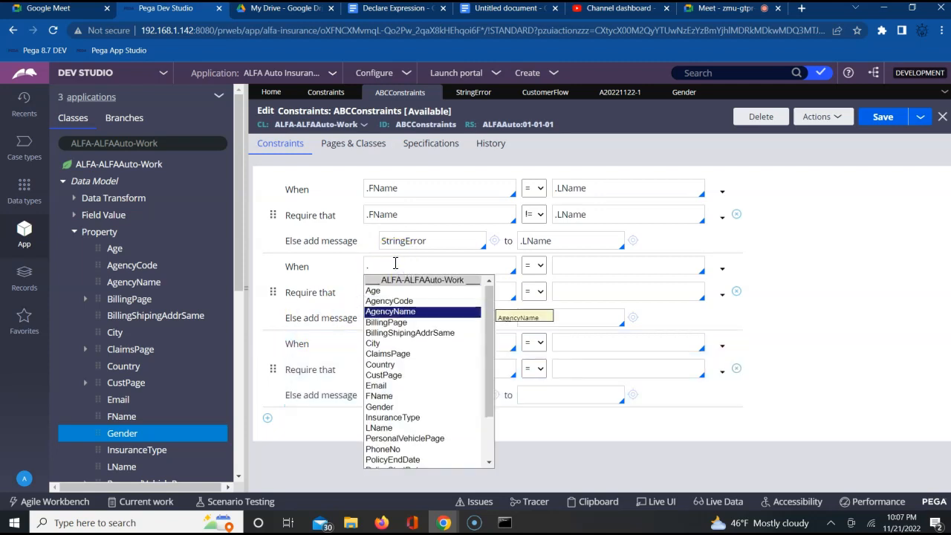
key(Down)
key(Down)
key(Down)
key(Down)
key(Down)
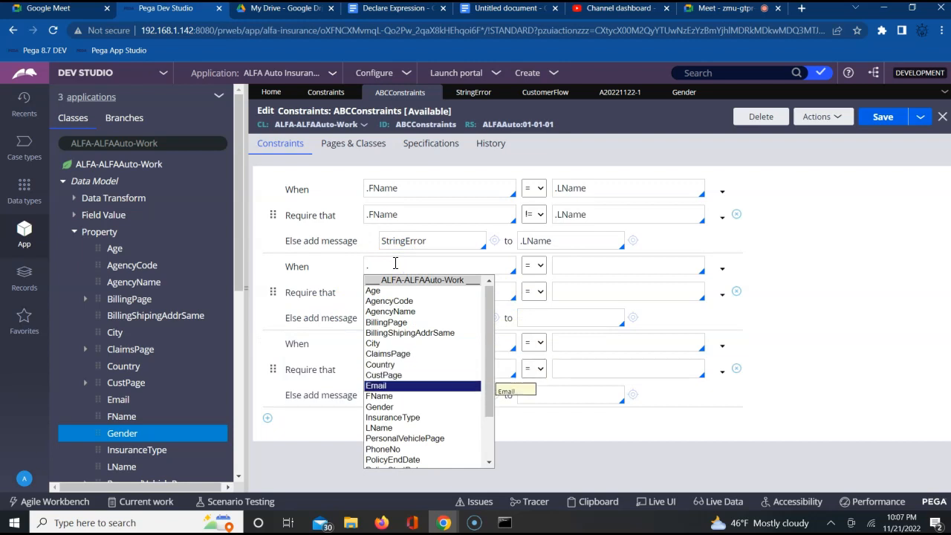
key(Return)
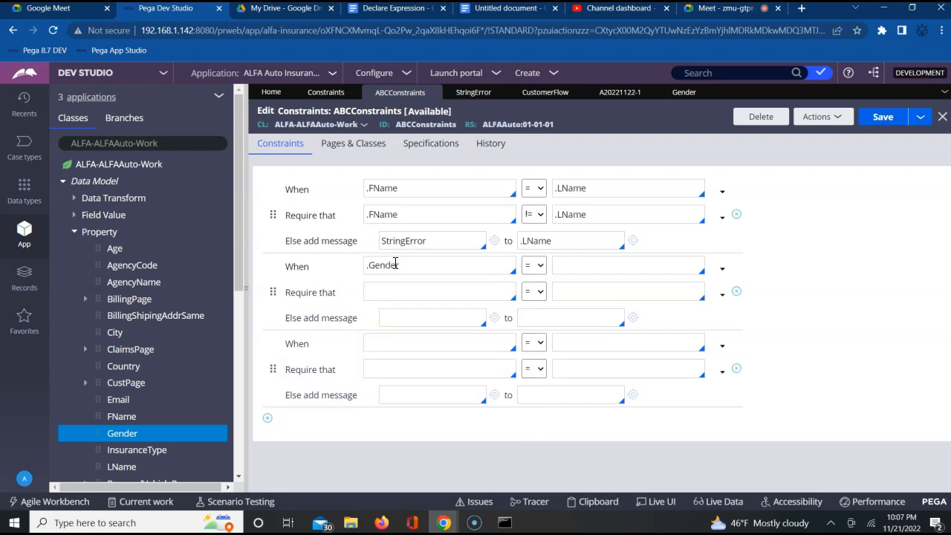
click(578, 266)
text(M)
Step: Make the second constraint, for Gender M, require .Age to be >= 21
click(417, 286)
text(.)
key(Down)
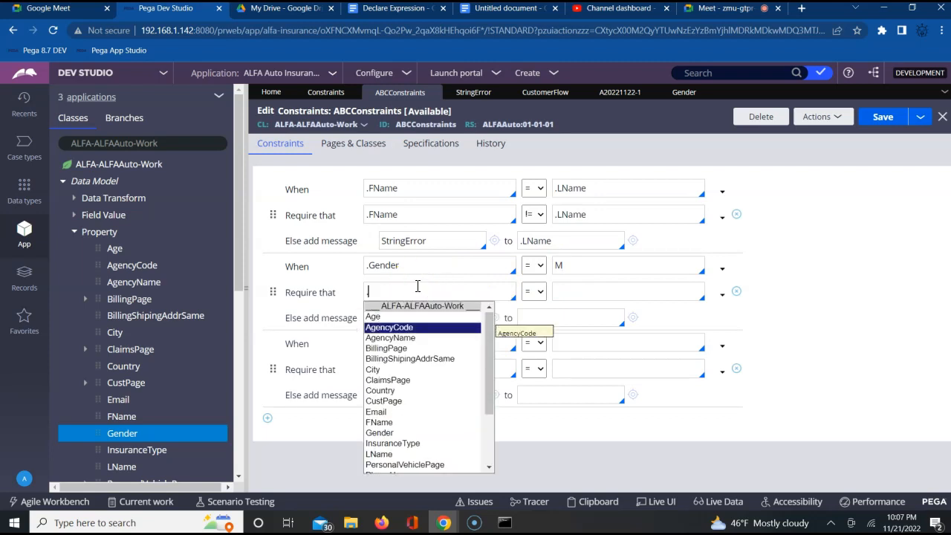
key(Up)
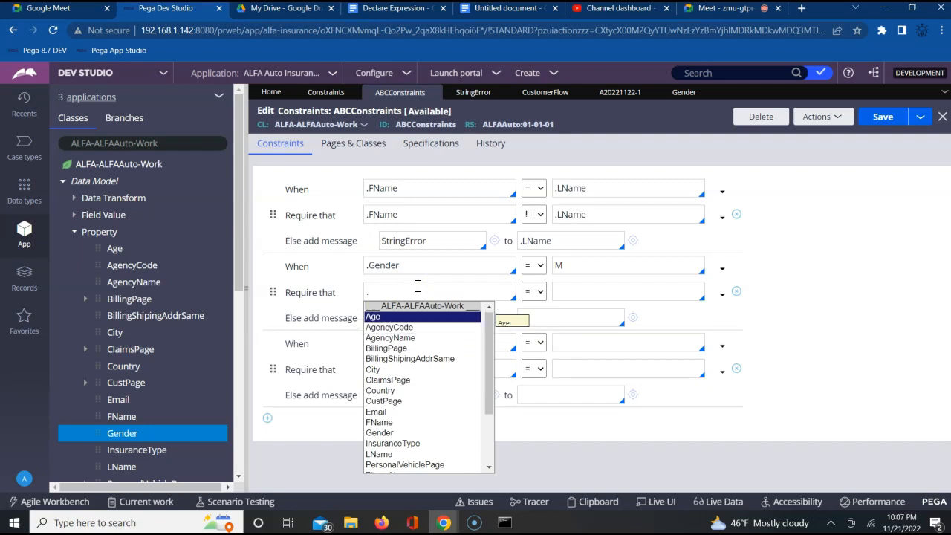
key(Tab)
click(540, 293)
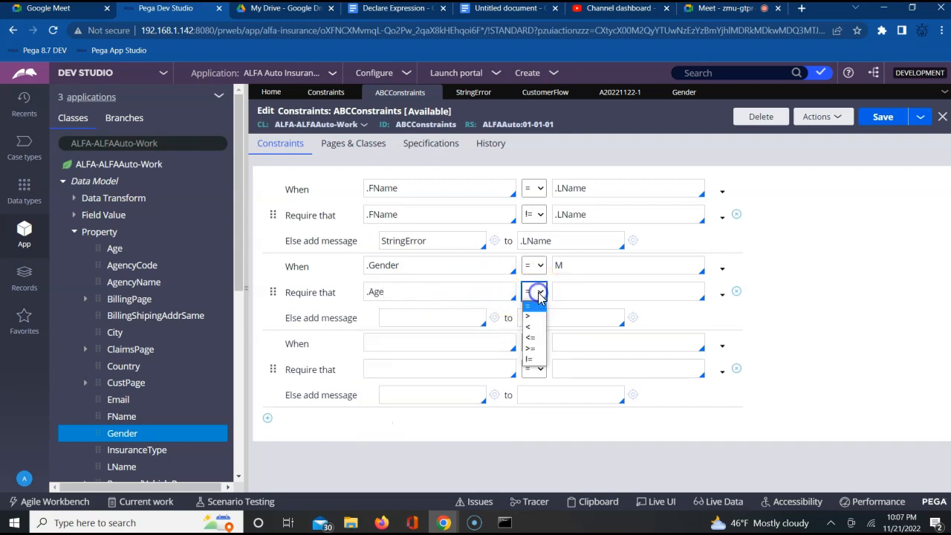
click(532, 349)
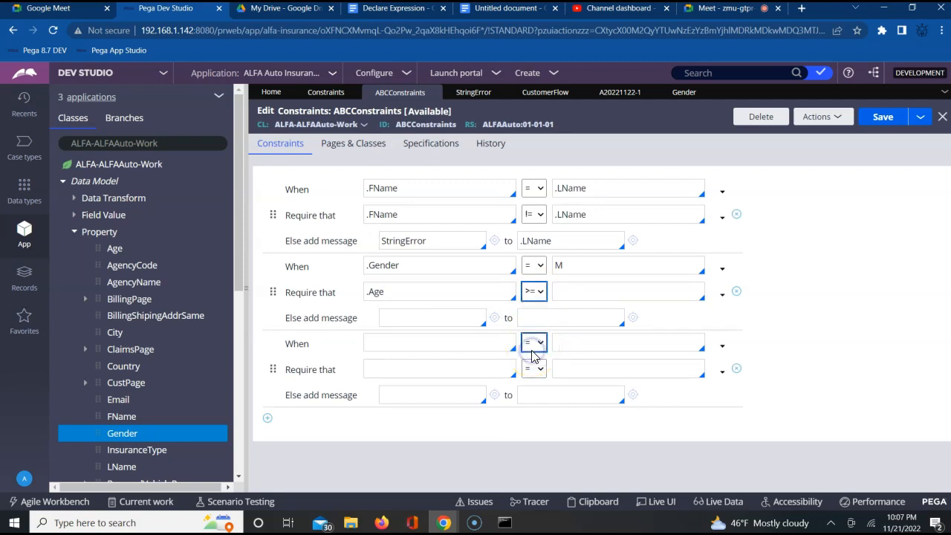
click(577, 290)
text(21)
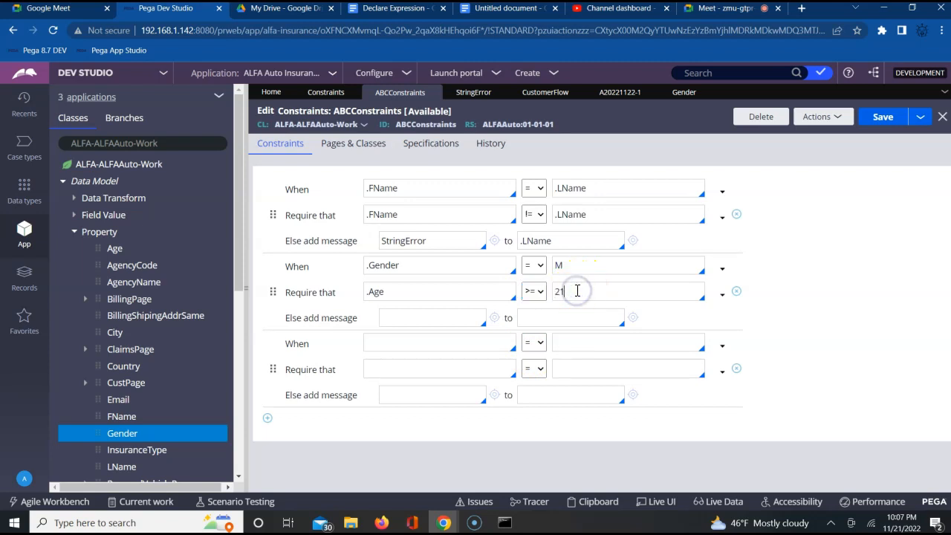
click(541, 293)
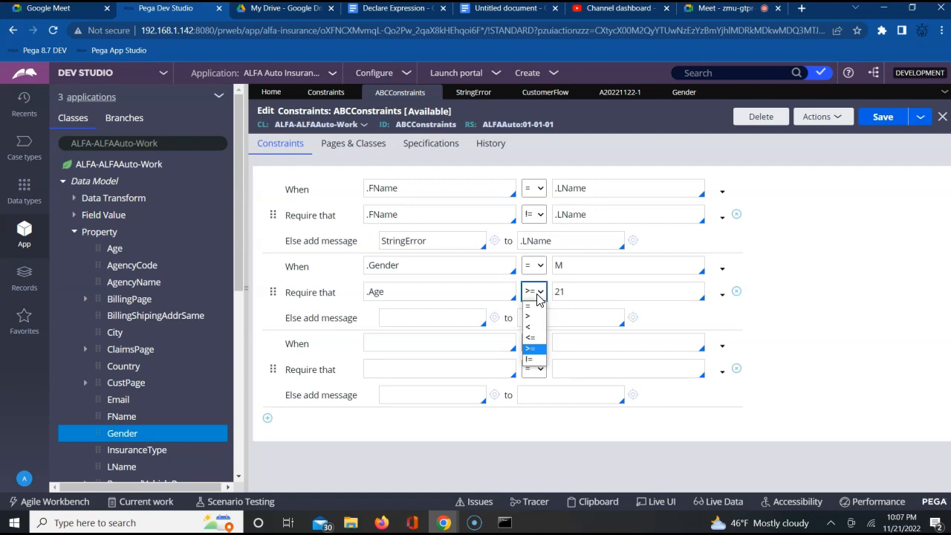
click(538, 336)
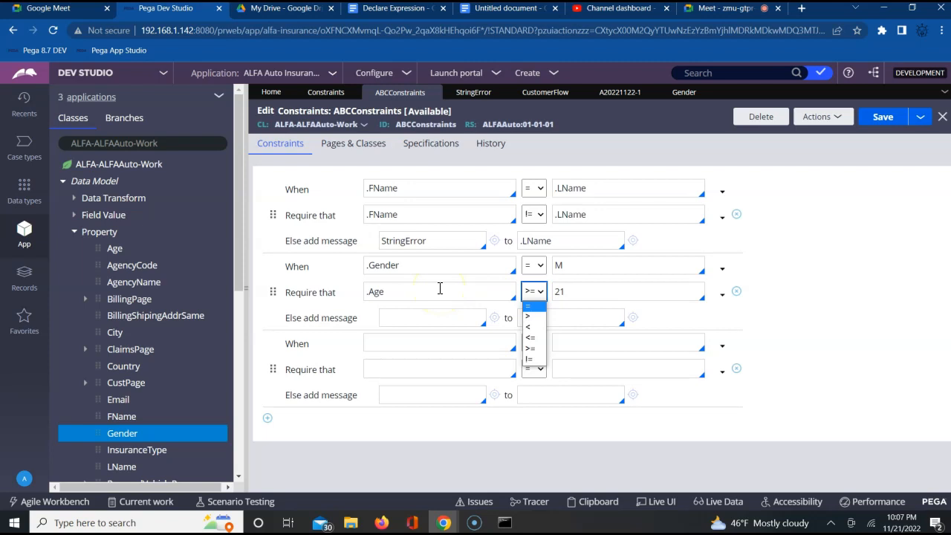
click(665, 322)
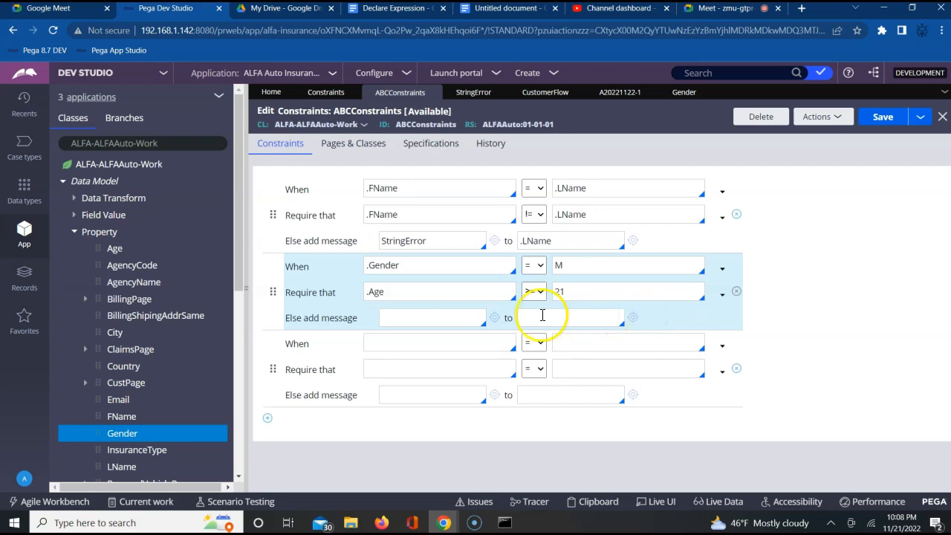
Step: Set the second constraint's else message to "Age must be 21" and attach it to .Age
click(442, 321)
text(Age must)
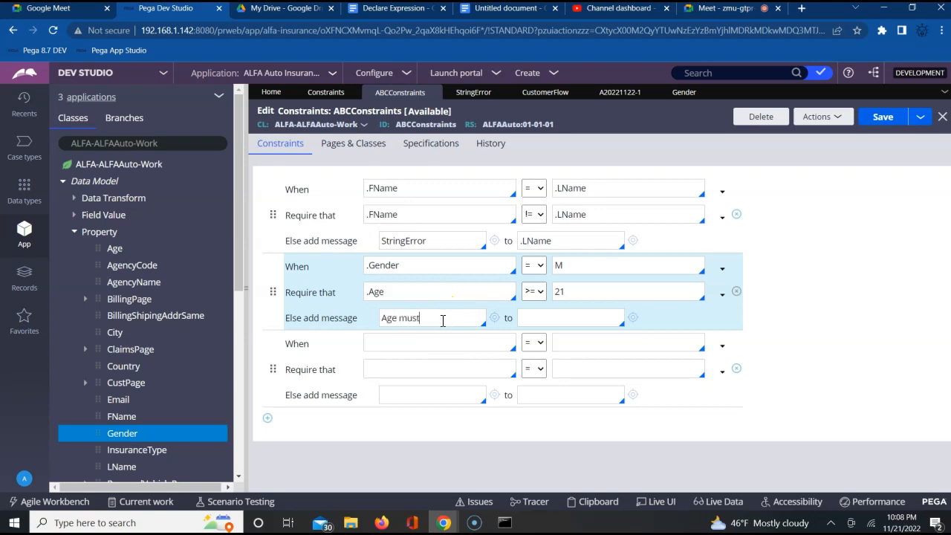
text( be 21)
text(M)
text(.)
key(Down)
key(Down)
key(Down)
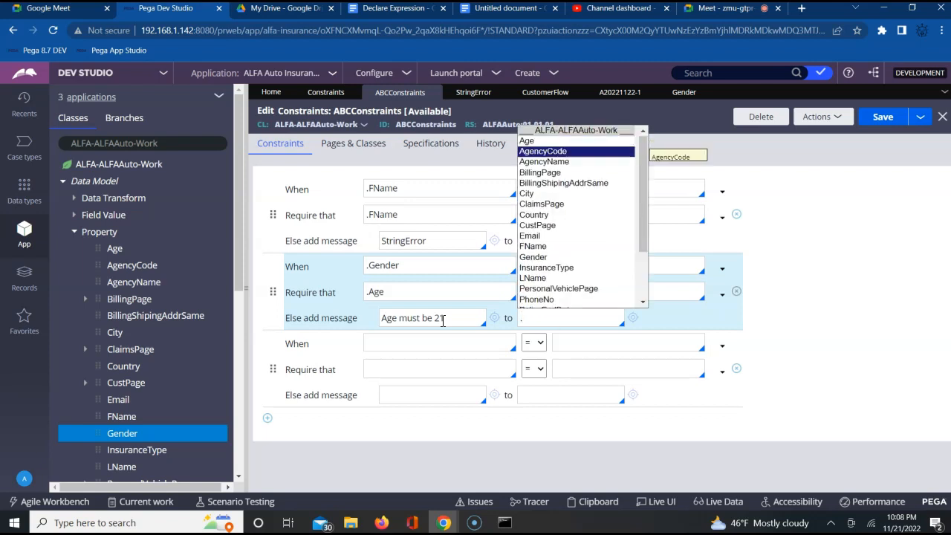
key(Up)
key(Up)
key(Return)
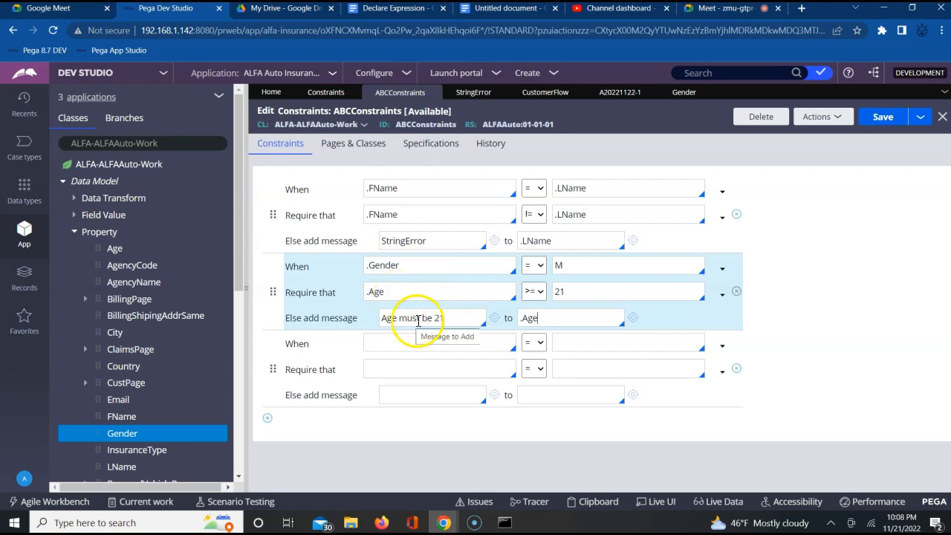
Step: Set the third constraint's When condition to .Gender = F
click(389, 344)
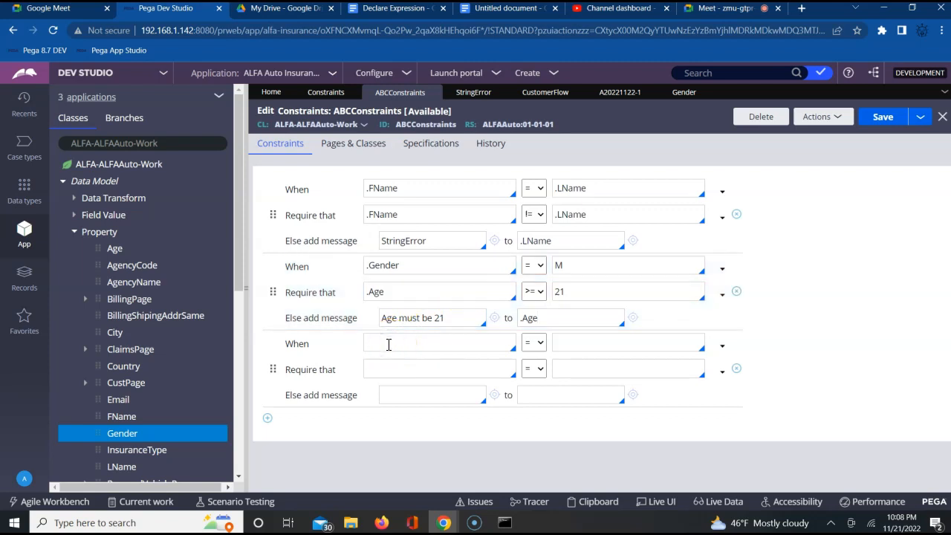
text(.)
key(Down)
key(Down)
key(Down)
key(Down)
key(Down)
key(Down)
key(Down)
key(Down)
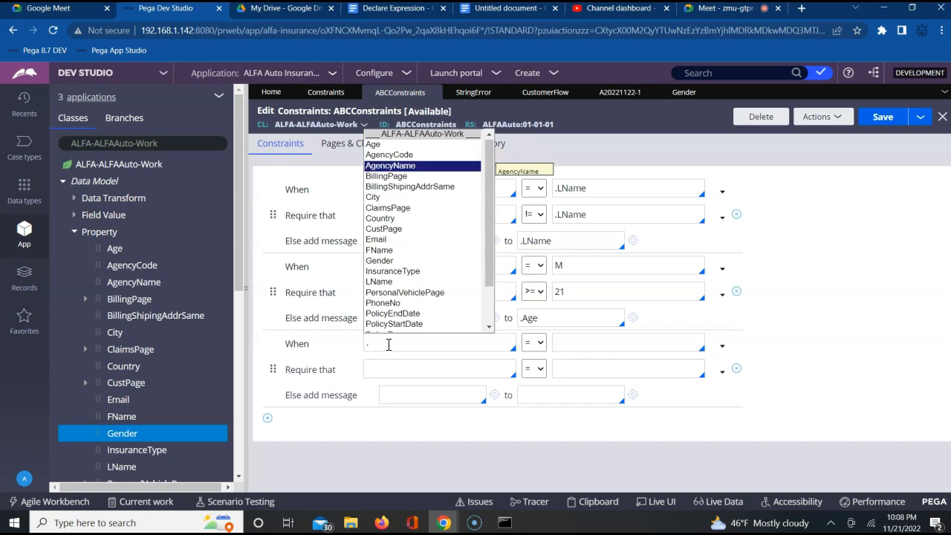
key(Down)
key(Down)
key(Down)
key(Down)
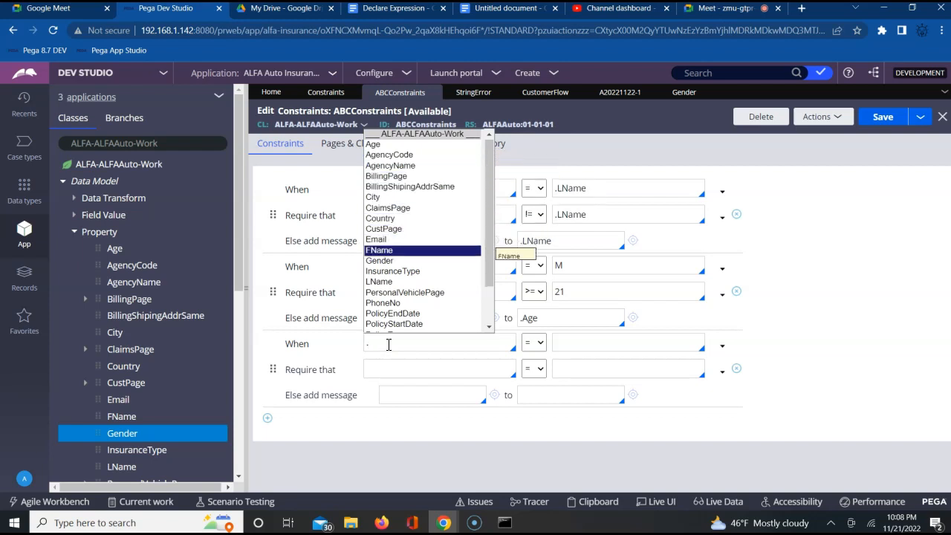
key(Tab)
key(Tab)
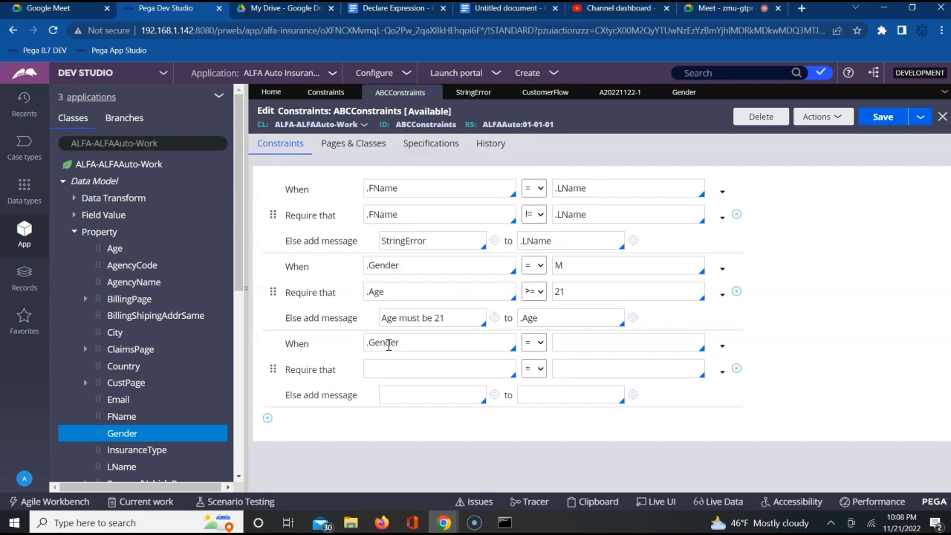
Step: Make the third constraint require .Age to be >= 18
click(379, 369)
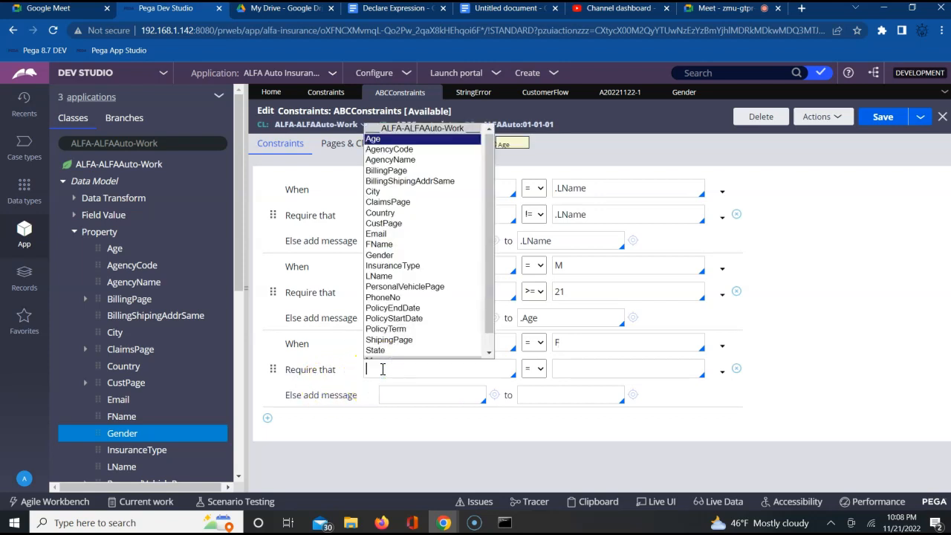
key(Return)
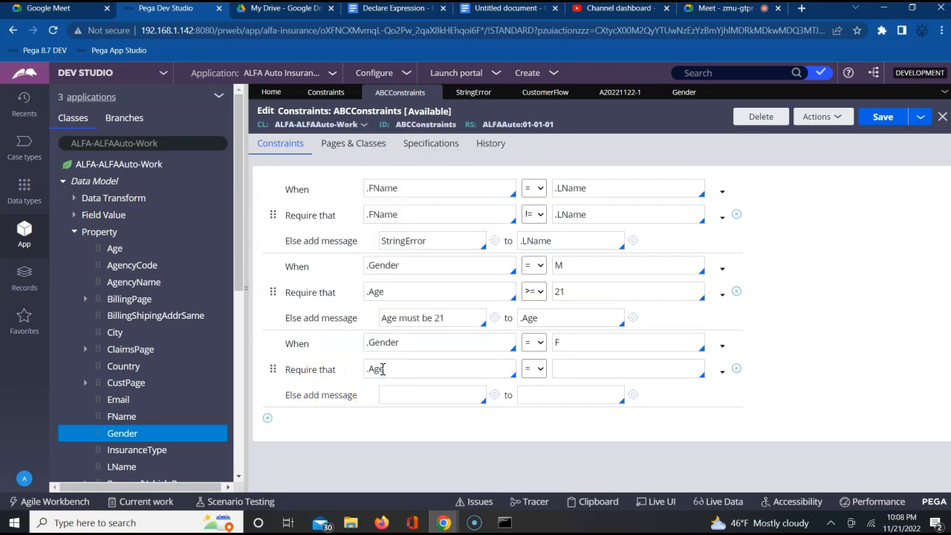
click(535, 368)
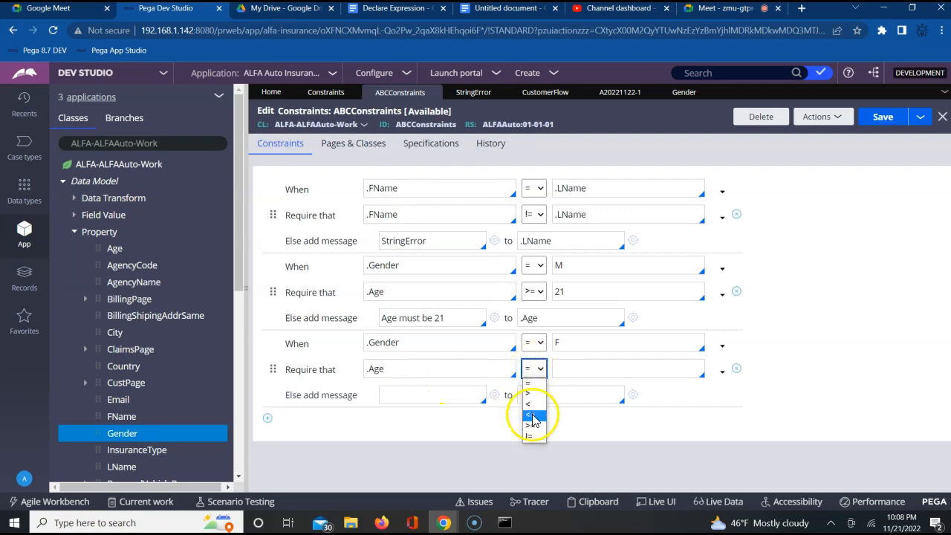
click(531, 425)
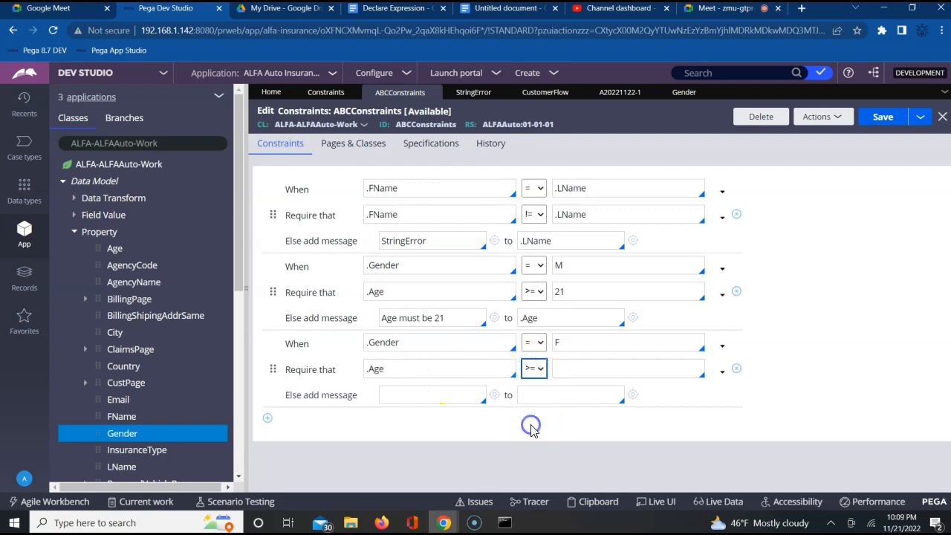
click(574, 370)
text(18)
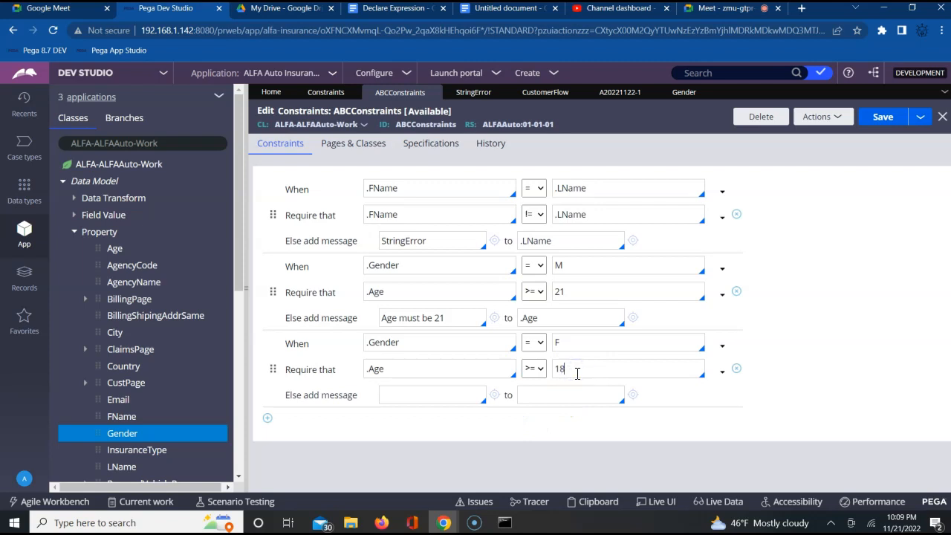
Step: Set the third constraint's else message to "Age must be 18" on .Age and save the ABCConstraints rule
click(431, 397)
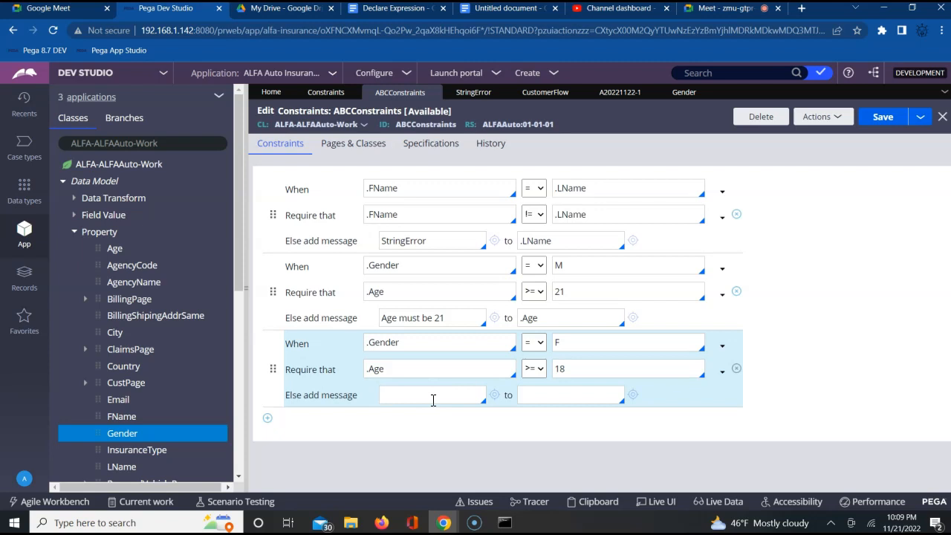
text(Age must be 18)
key(Tab)
text(.)
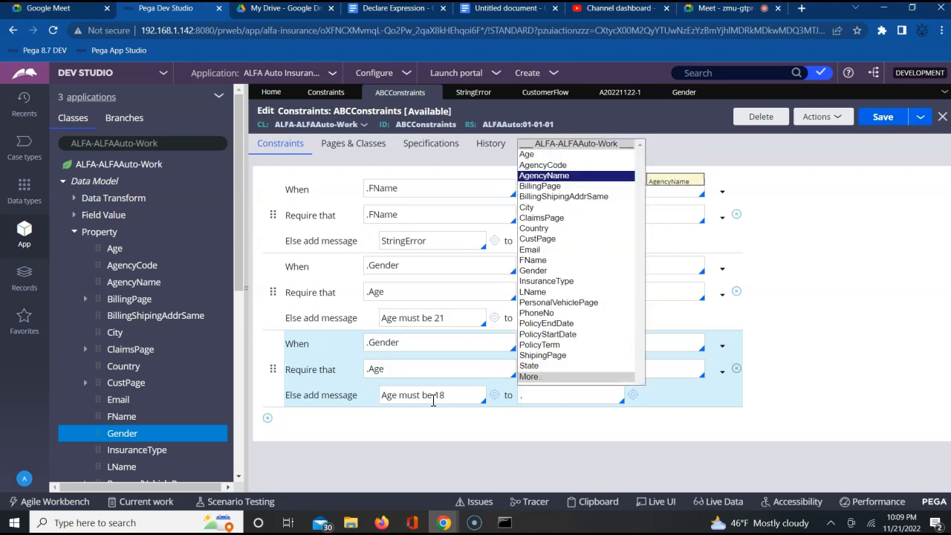
key(Return)
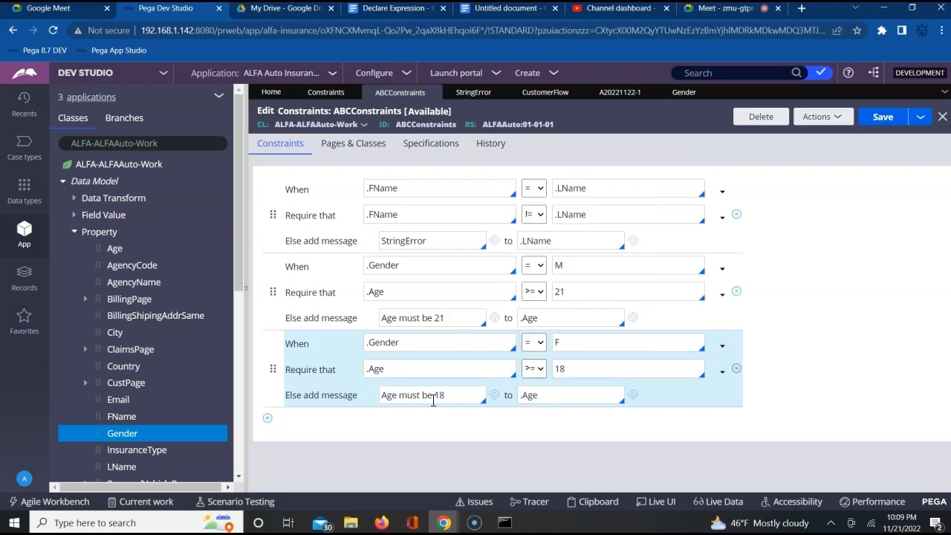
click(883, 119)
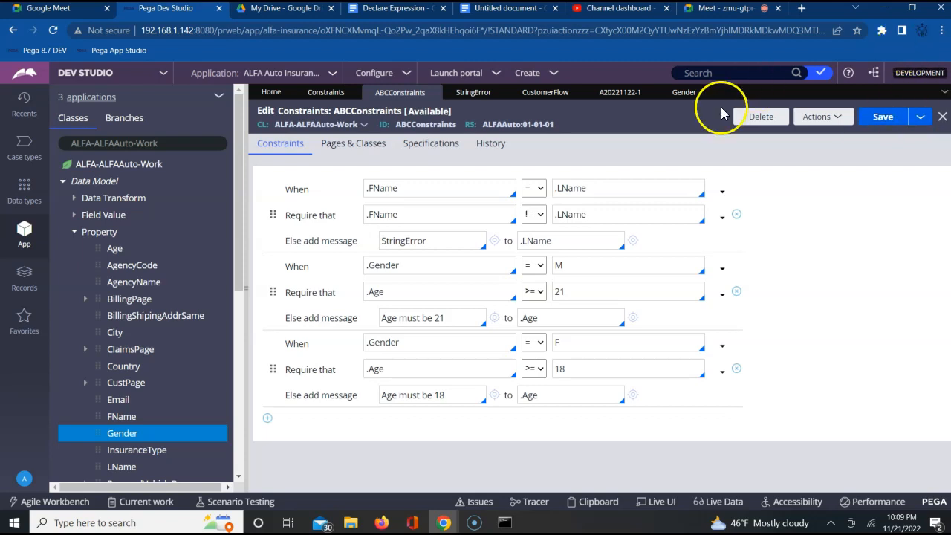
Step: Return to the open auto insurance test case and replace the FName value with a different first name
click(620, 93)
click(548, 241)
click(546, 215)
double_click(545, 216)
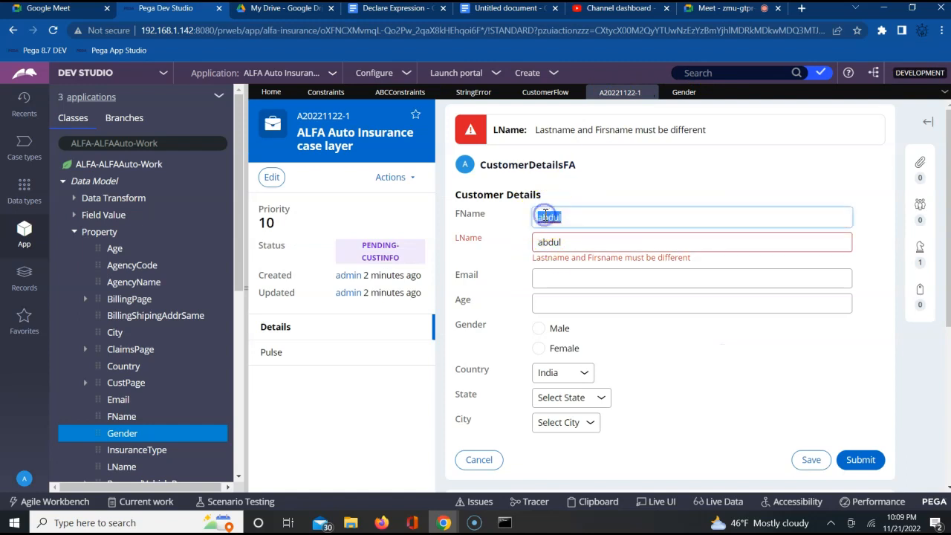
text(Vish)
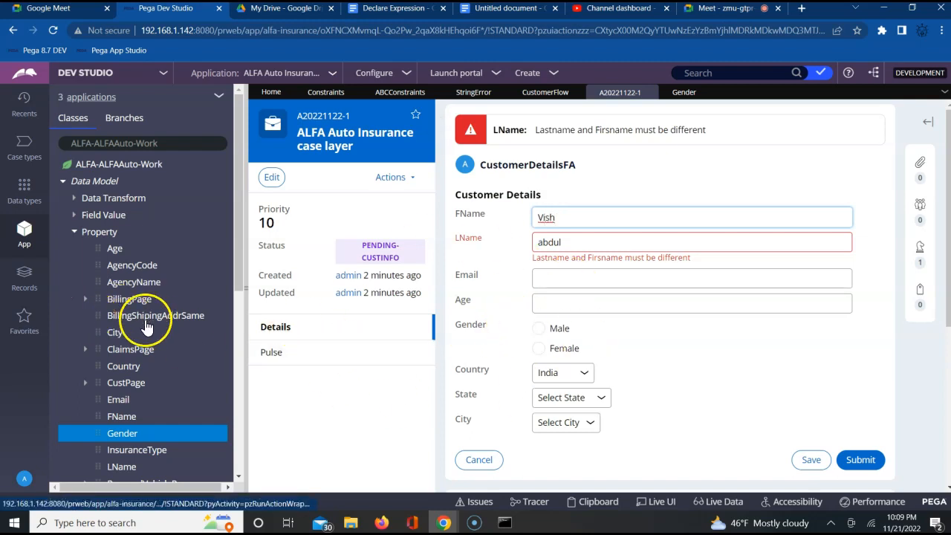
Step: Open the CustomerDetailsSection rule from the class's User Interface sections
click(237, 465)
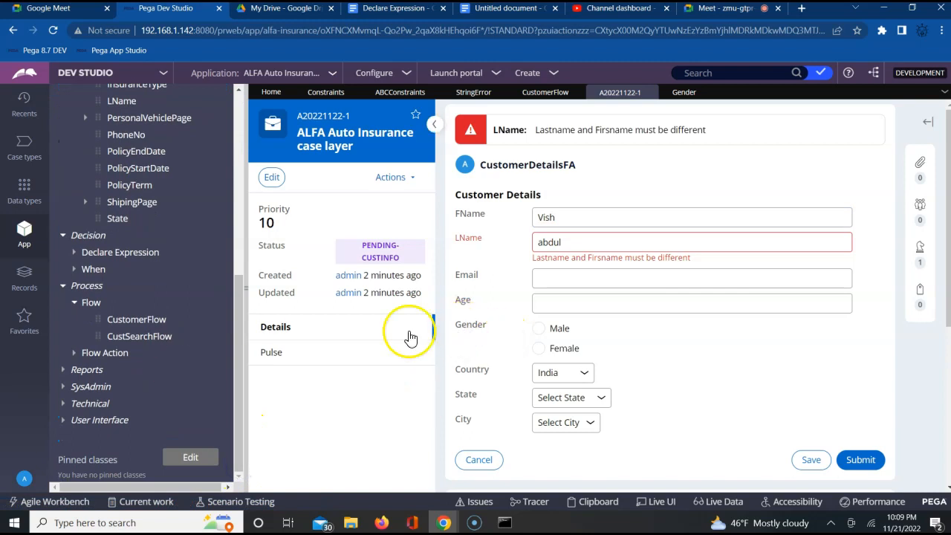
click(65, 422)
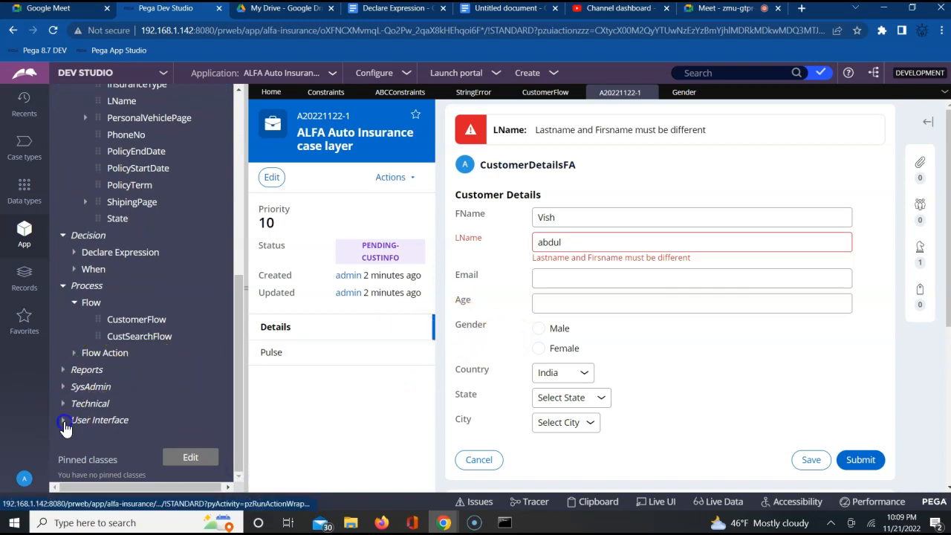
click(70, 438)
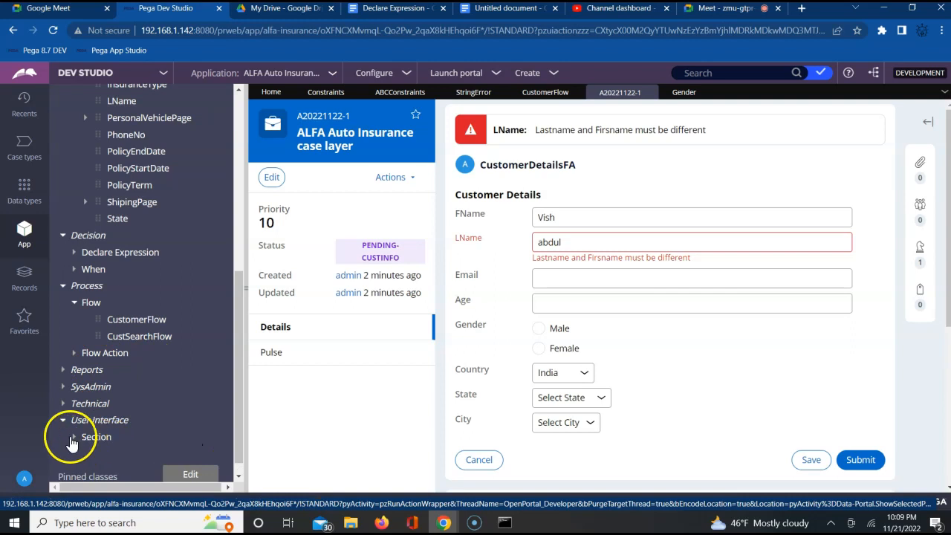
click(239, 475)
click(239, 476)
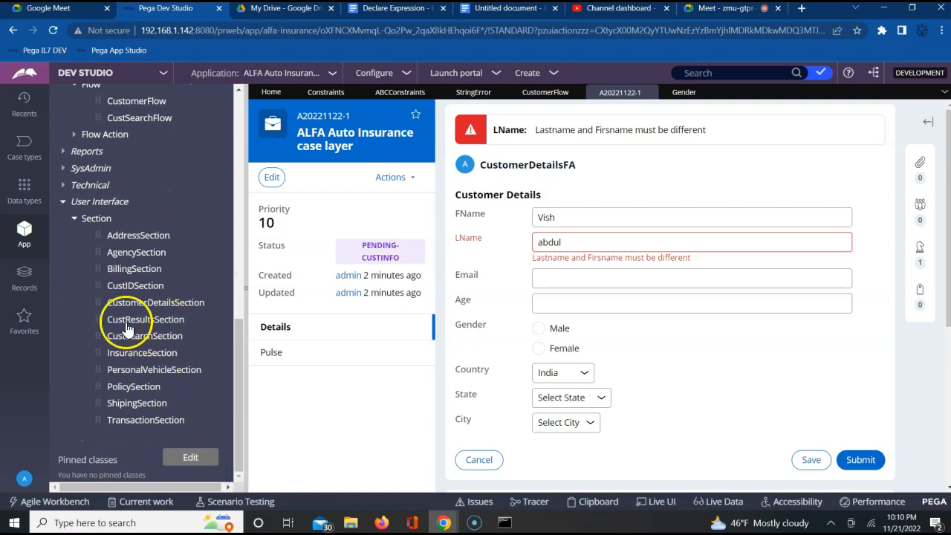
click(169, 306)
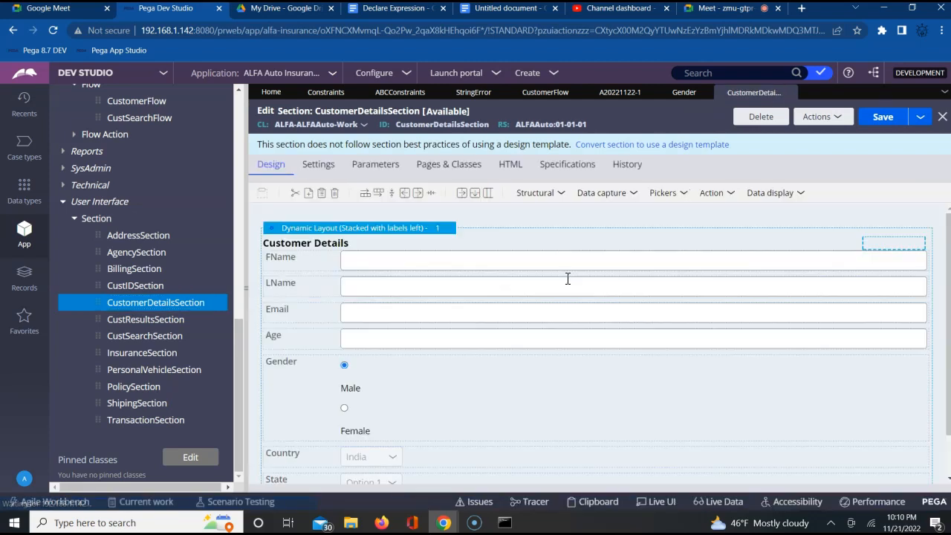
Step: Move the Gender field directly below LName in the Customer Details layout
click(858, 392)
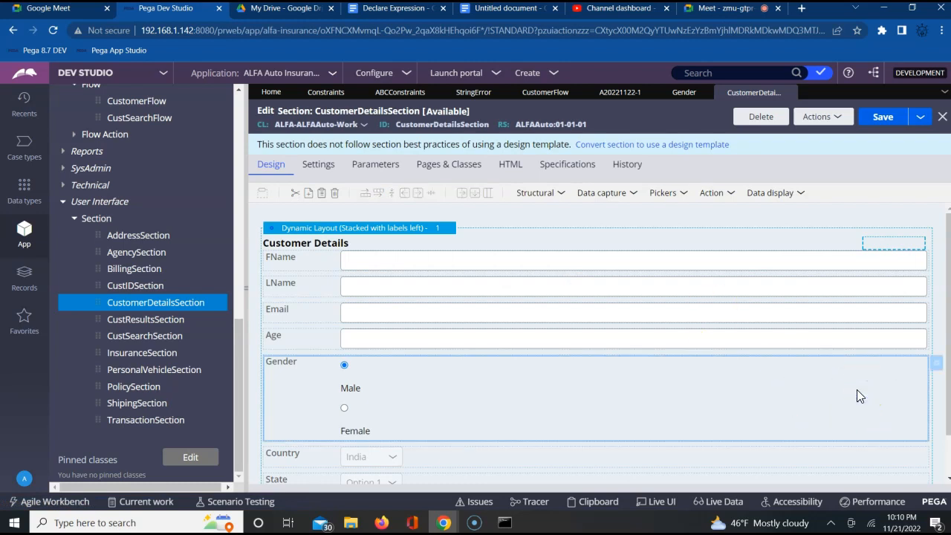
click(934, 366)
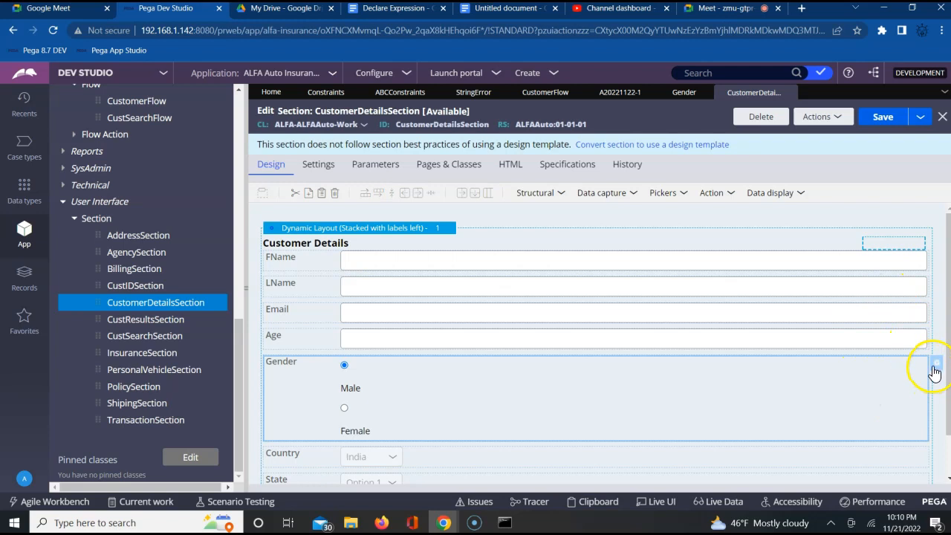
click(948, 450)
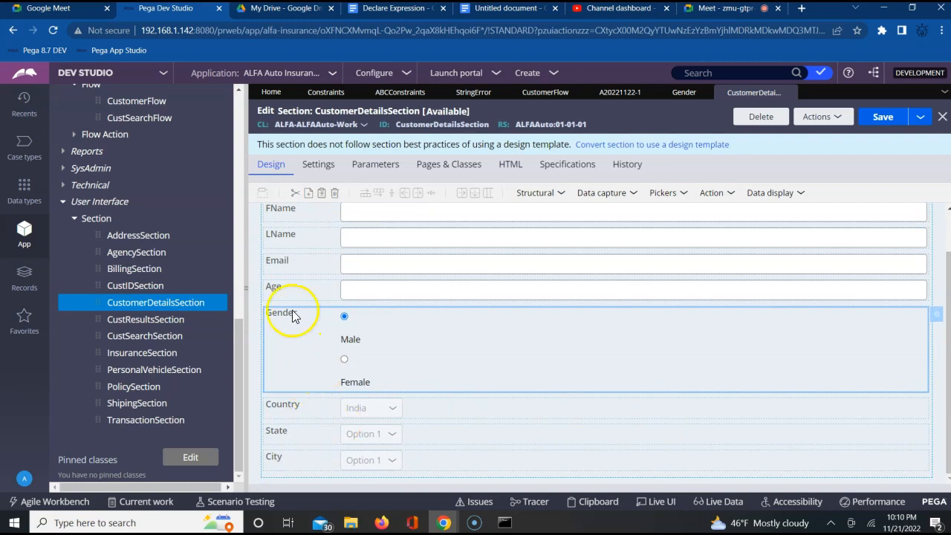
mouse_move(285, 339)
mouse_down()
mouse_move(300, 287)
mouse_move(290, 273)
mouse_up()
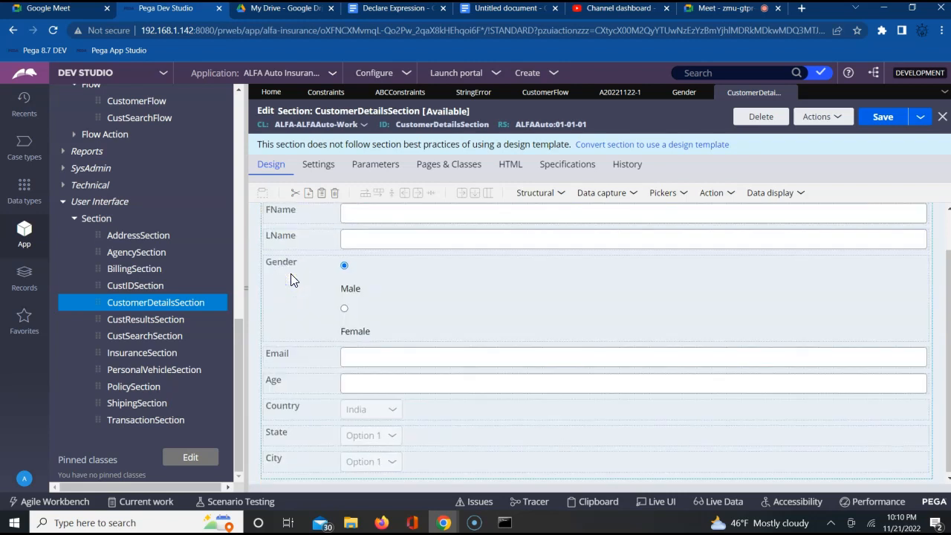
Step: Move the Email field between LName and Gender in the Customer Details layout and save the section
click(270, 355)
click(285, 315)
click(281, 354)
drag(280, 361, 289, 337)
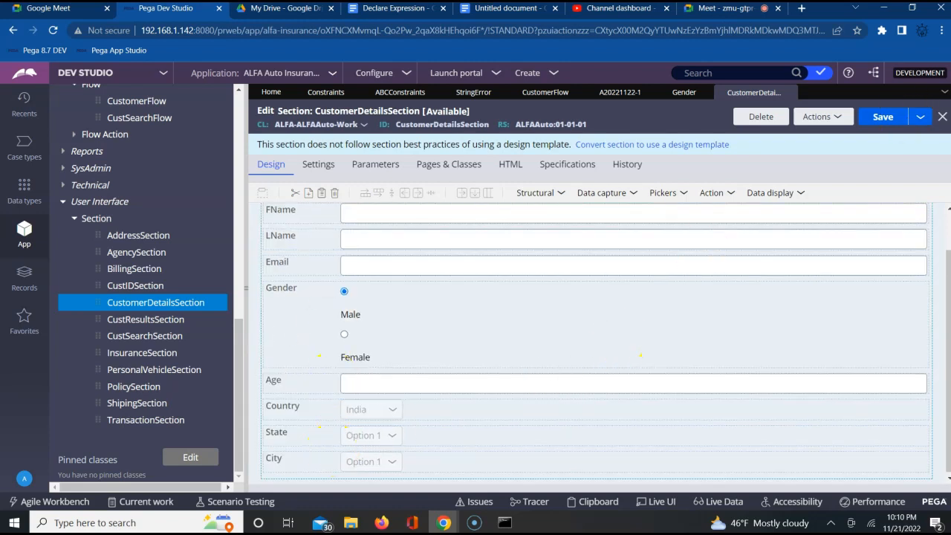
click(885, 119)
Step: Refresh the auto insurance test case, discarding its unsaved changes, and reopen the CustomerInfo assignment
click(614, 93)
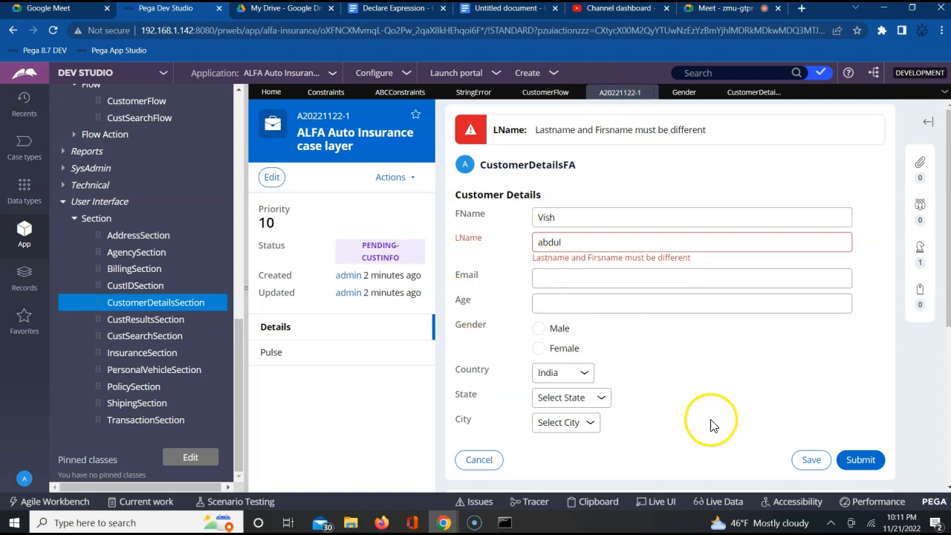
click(395, 181)
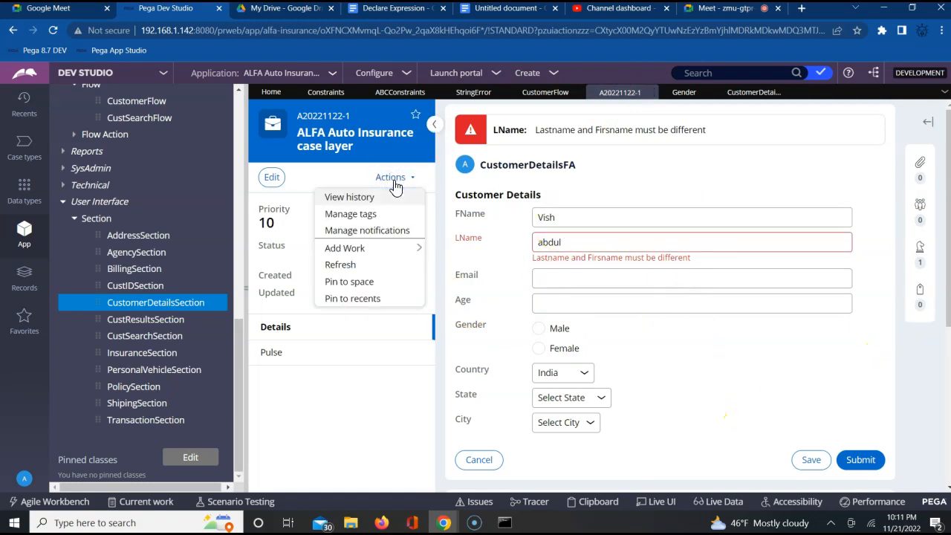
click(354, 266)
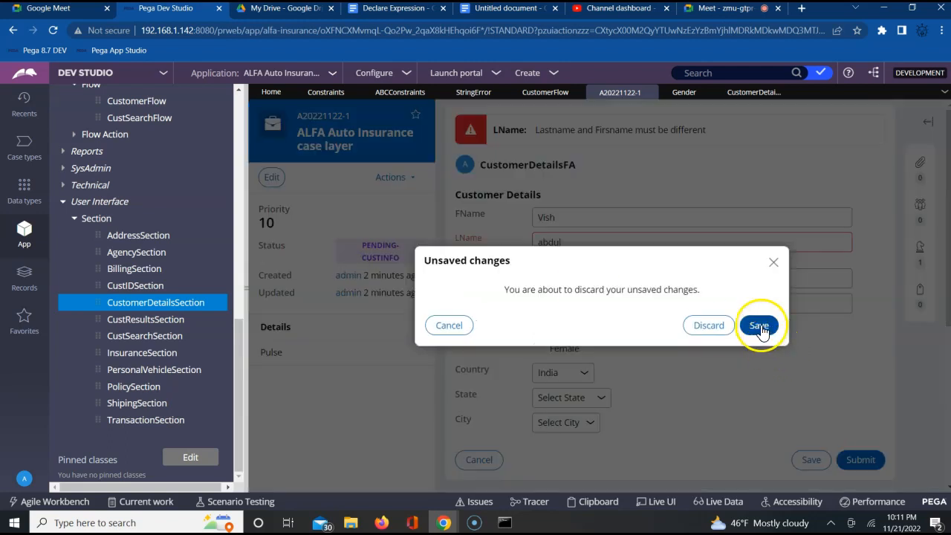
click(709, 326)
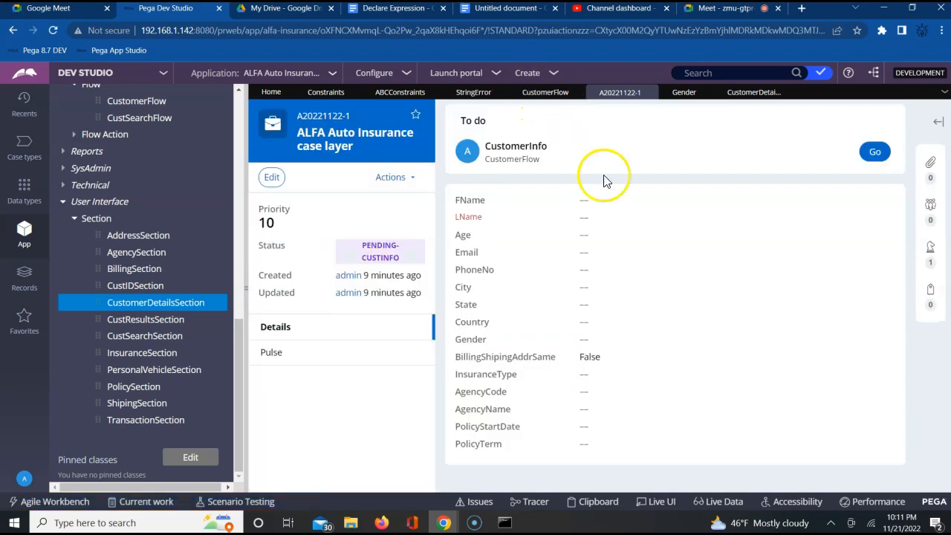
click(875, 152)
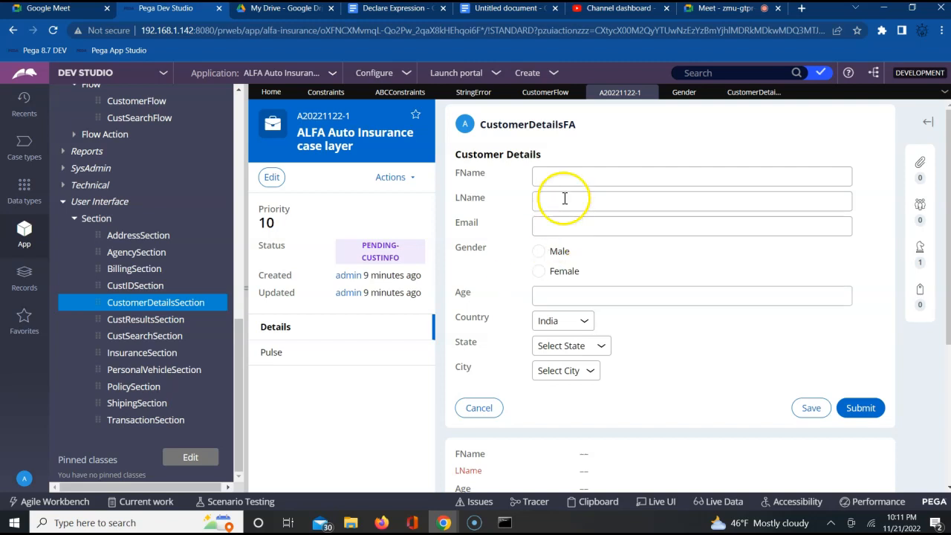
Step: Enter the same name in FName and LName, set Gender to Male and Age to 18, and submit the assignment
click(564, 180)
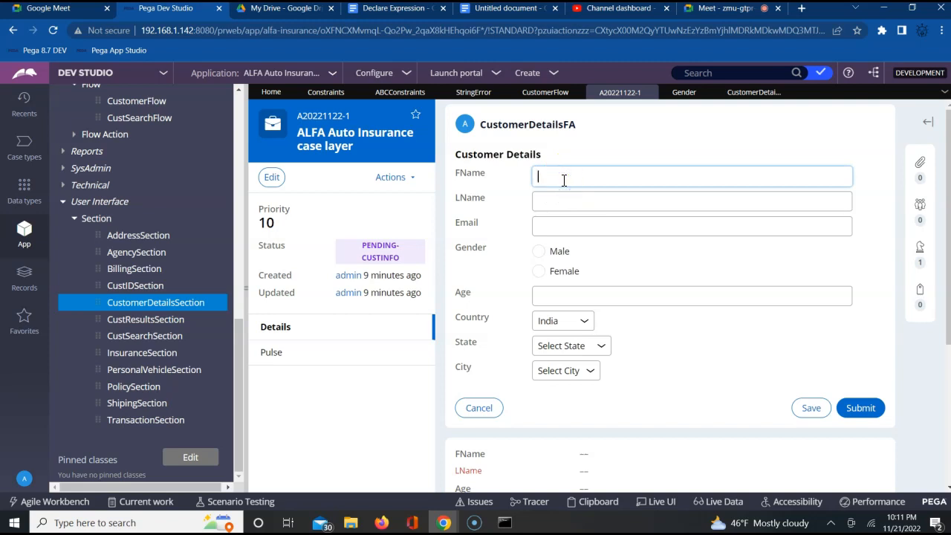
text(vishwas)
key(Tab)
text(vishwas)
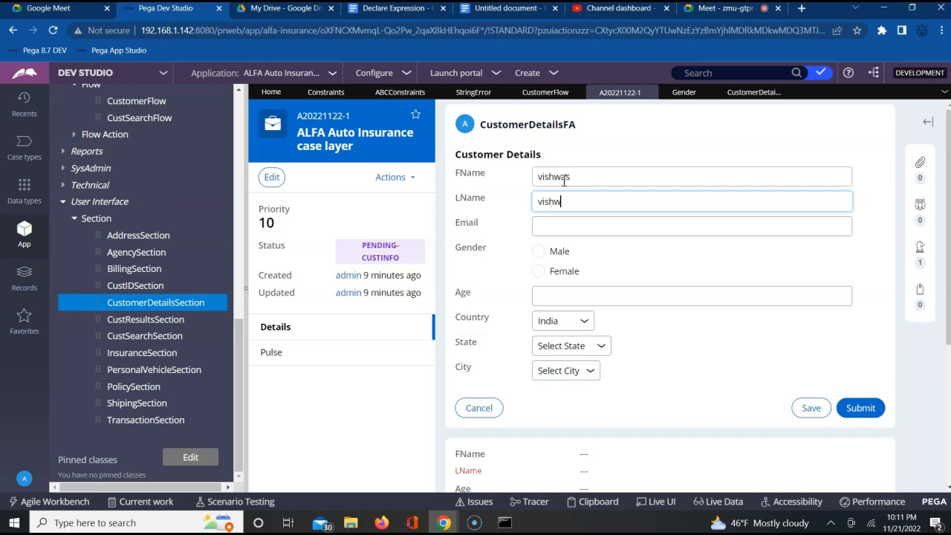
click(539, 251)
click(547, 295)
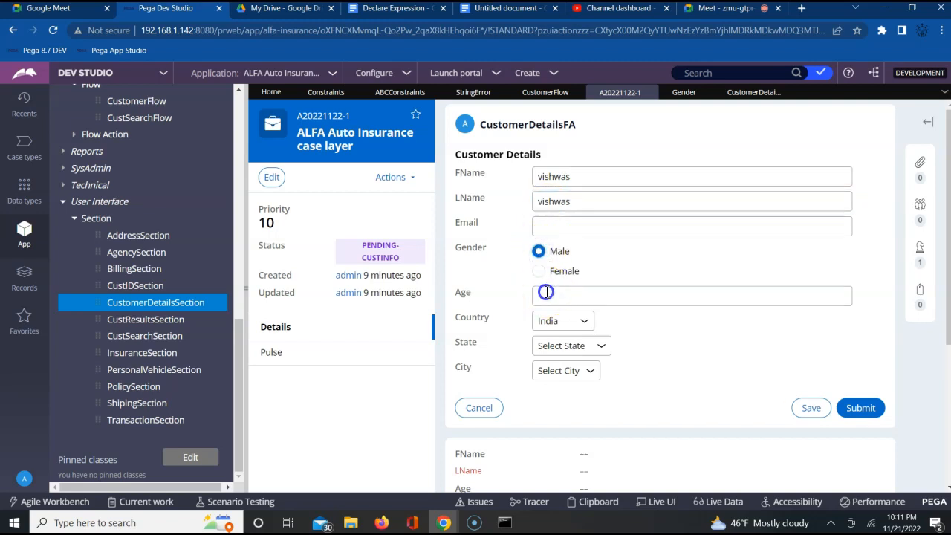
text(18)
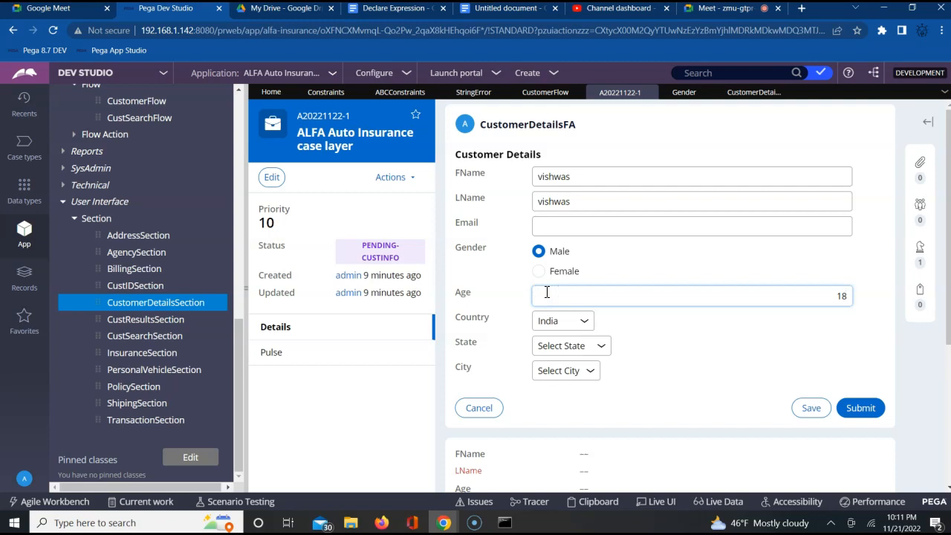
click(861, 411)
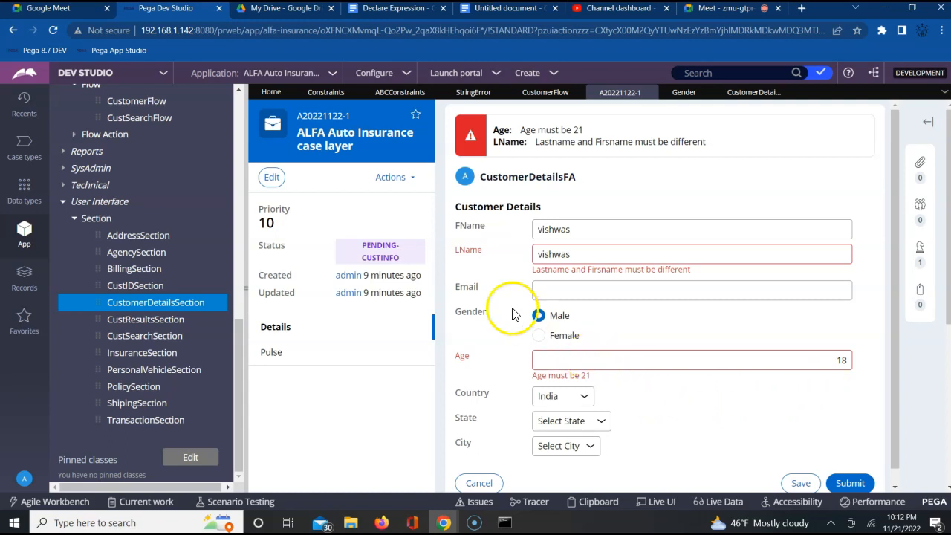
Step: Switch to the Google Meet call, admit the waiting participant, and return to Pega Dev Studio
click(316, 93)
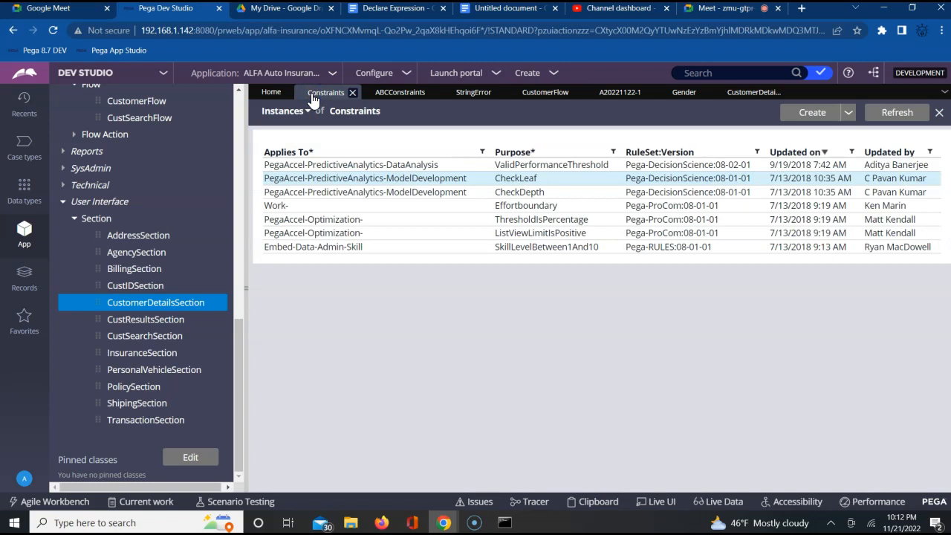
click(702, 9)
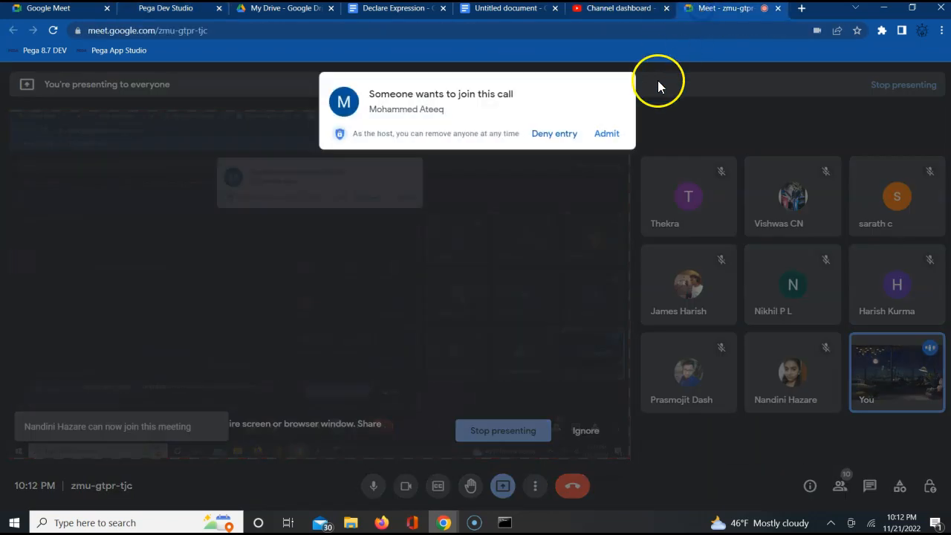
click(609, 137)
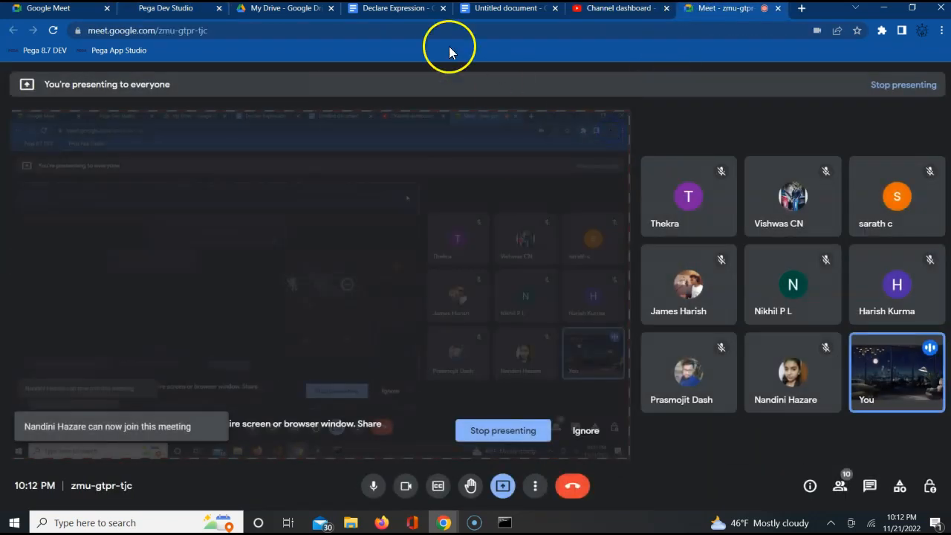
click(170, 9)
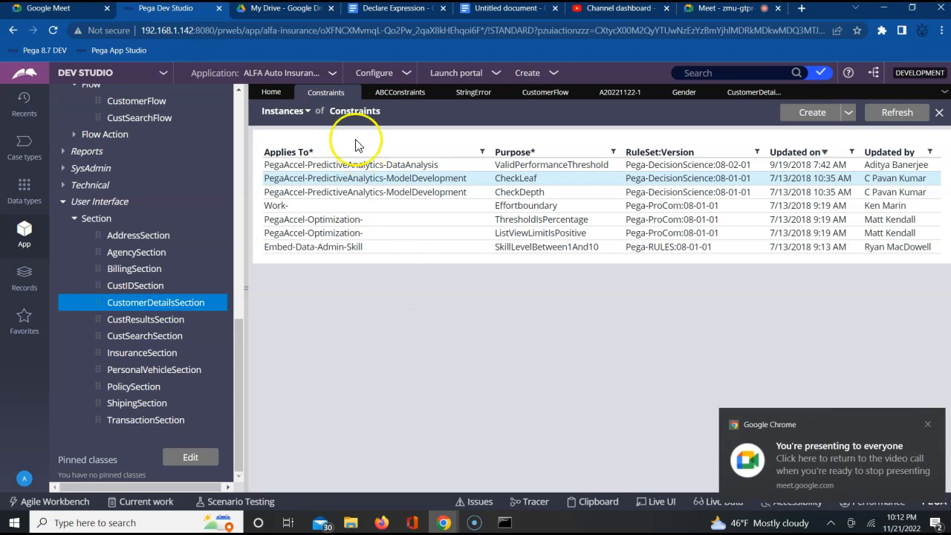
Step: Compare the StringError message and its .LName target in ABCConstraints with the LName error in the test case
click(396, 97)
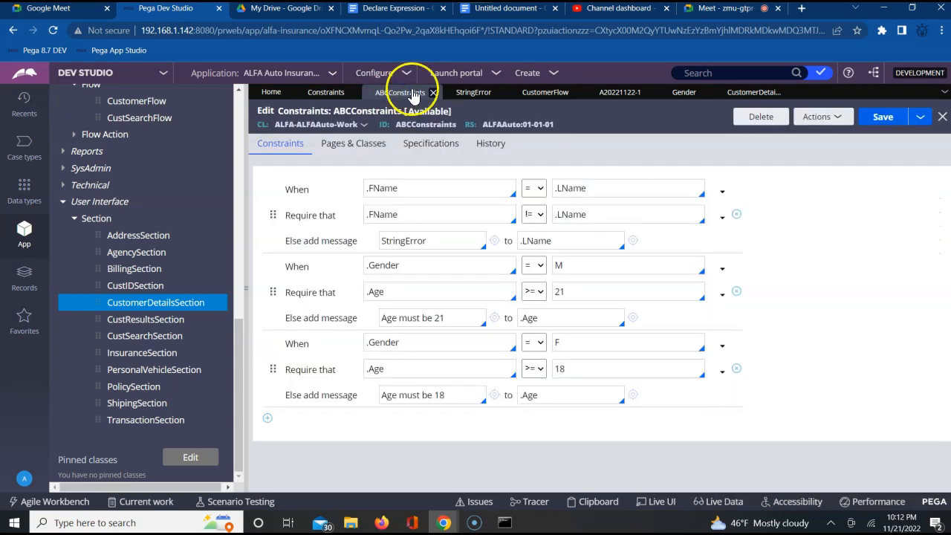
click(878, 269)
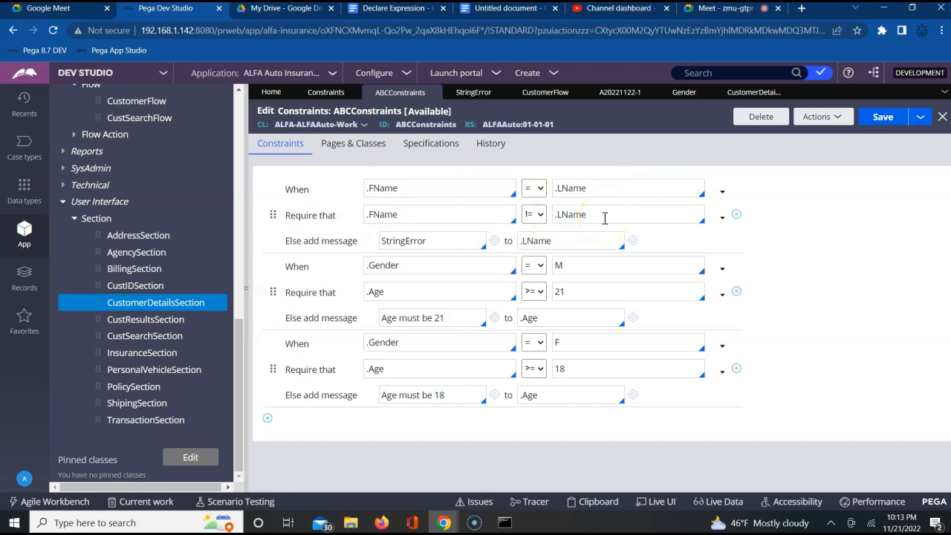
double_click(425, 241)
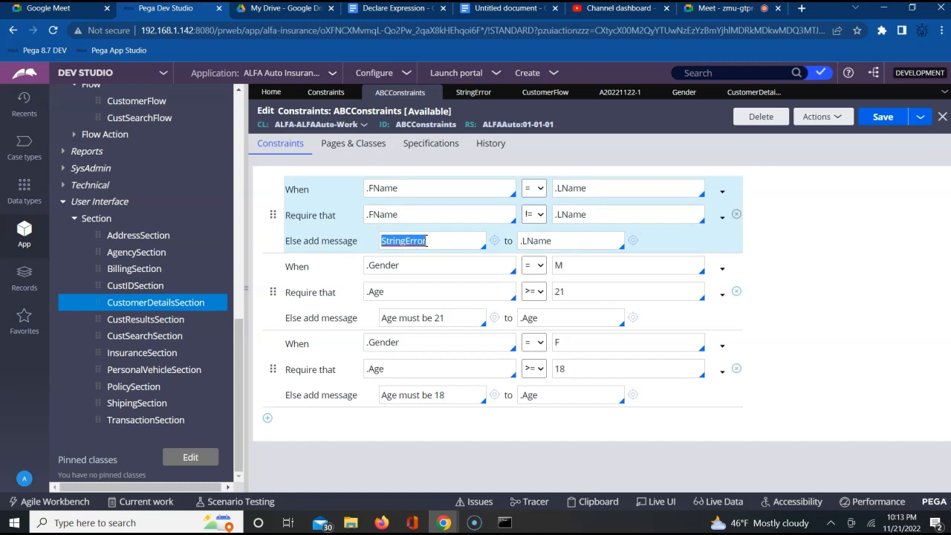
click(555, 241)
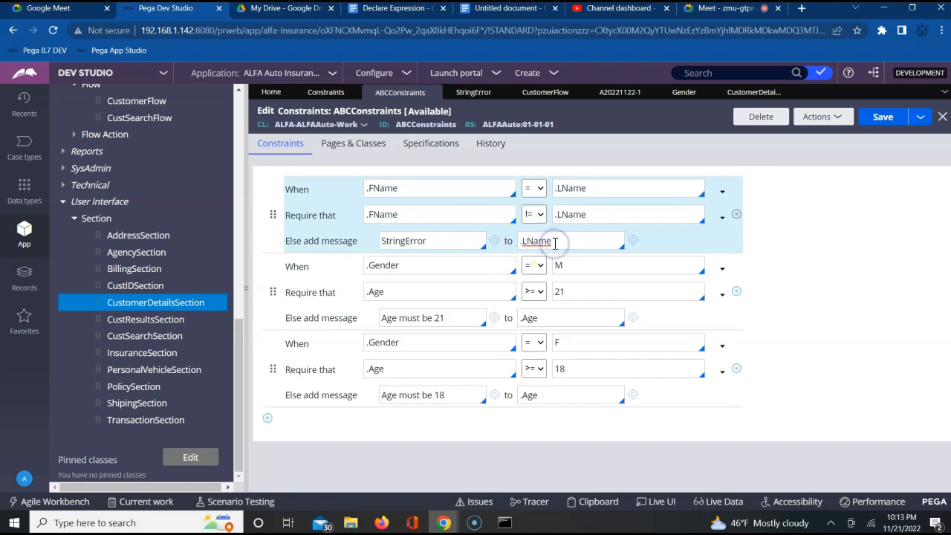
click(616, 93)
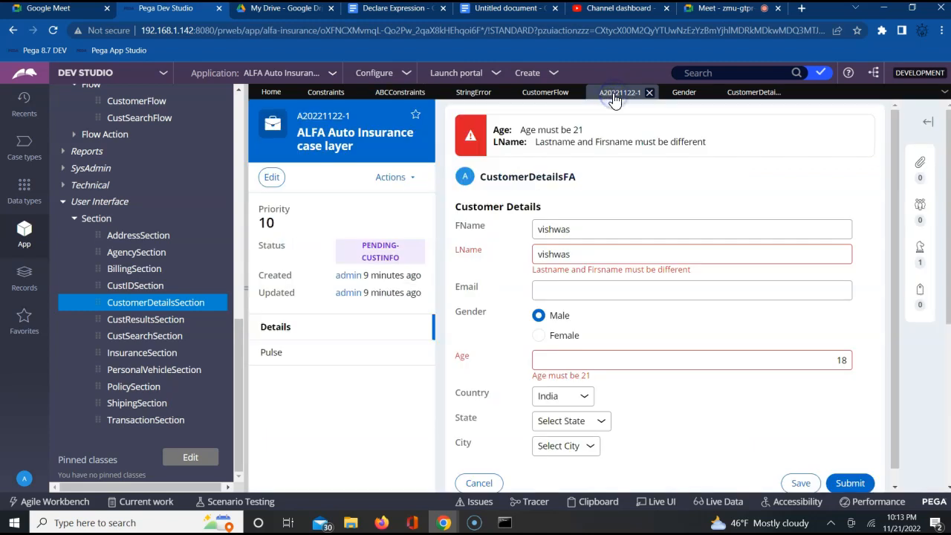
click(465, 252)
double_click(465, 252)
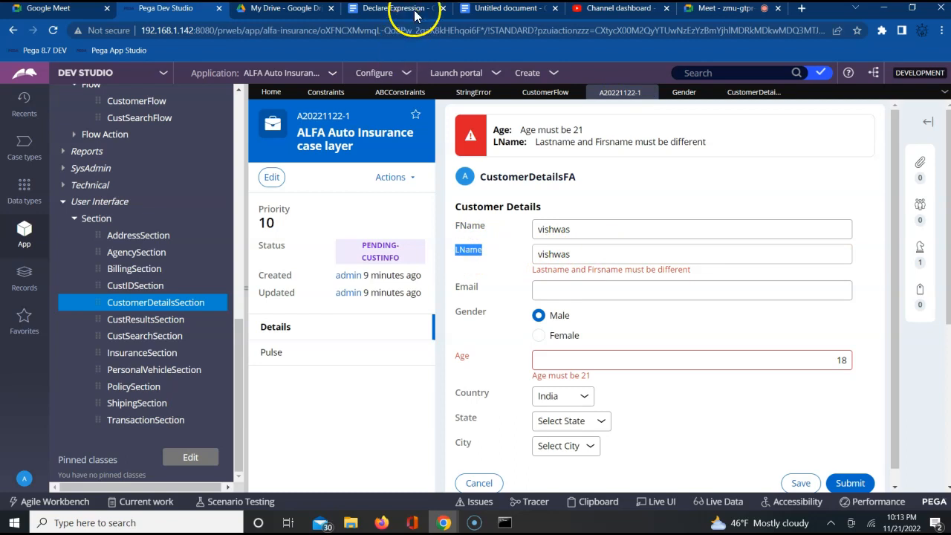
click(392, 94)
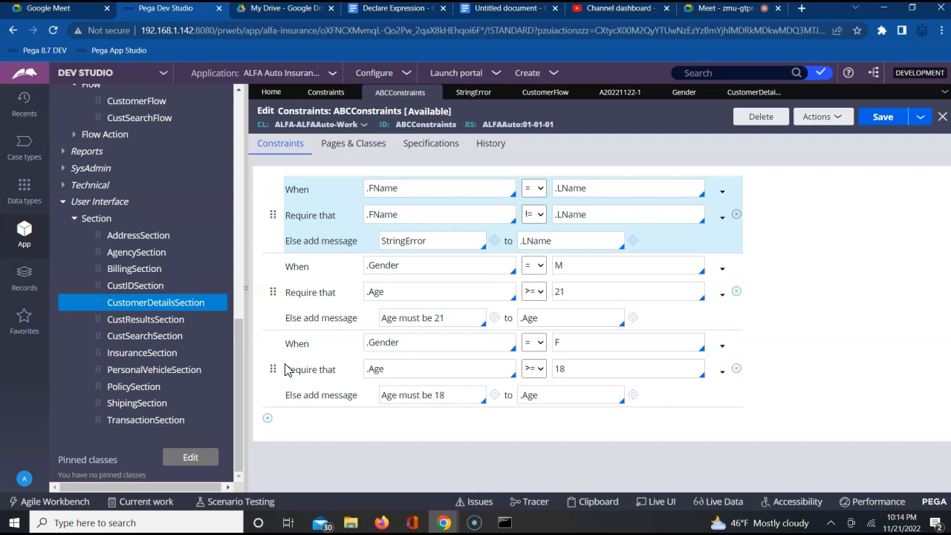
Step: Return to the test case, change Gender to Female and Age to 17, submit, and check the Age error message
click(609, 95)
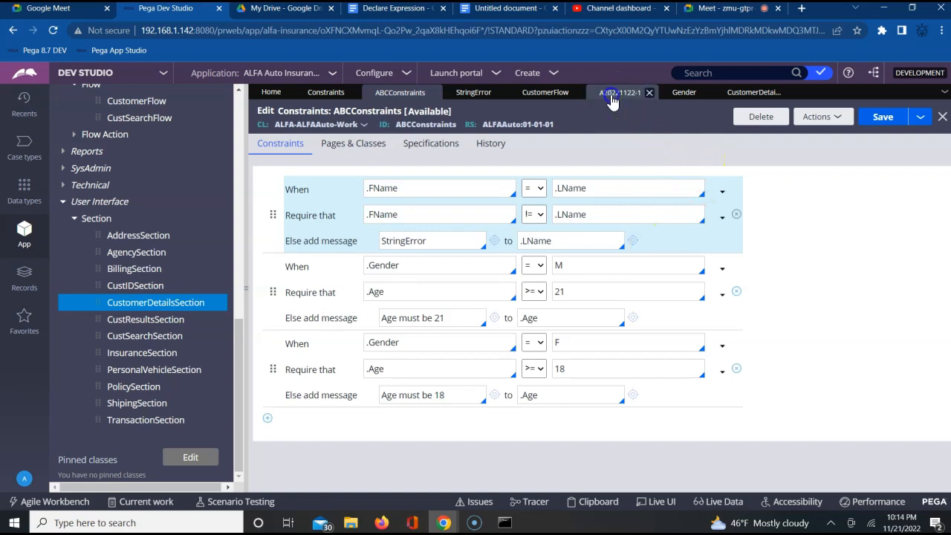
click(538, 336)
click(847, 361)
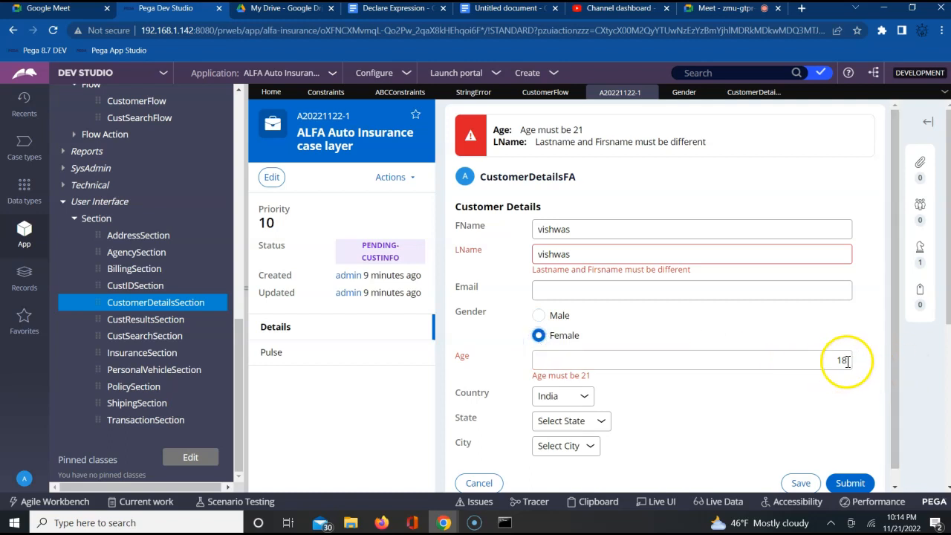
key(BackSpace)
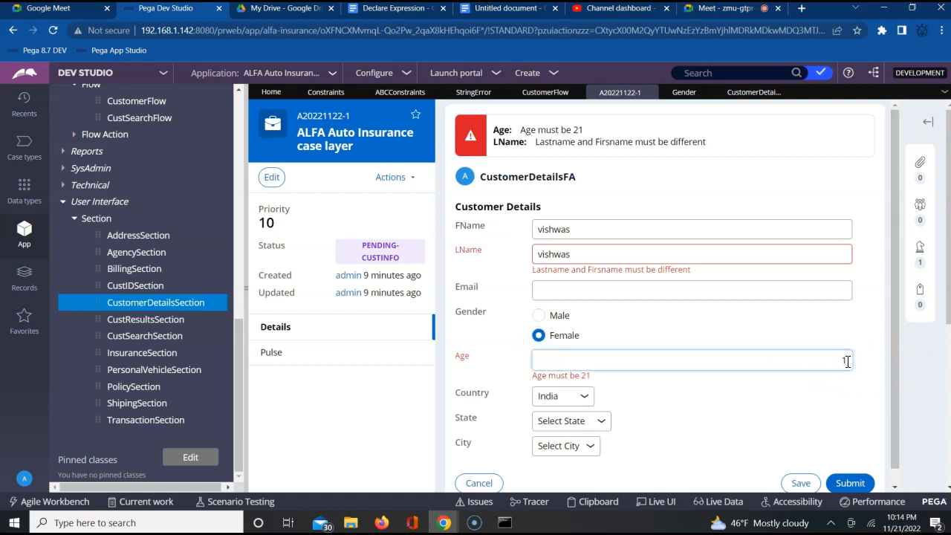
text(7)
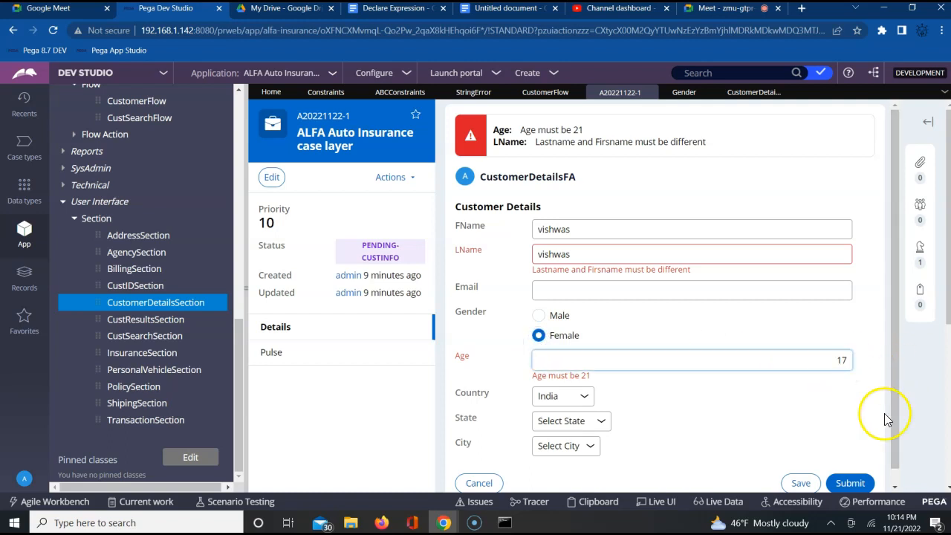
click(845, 487)
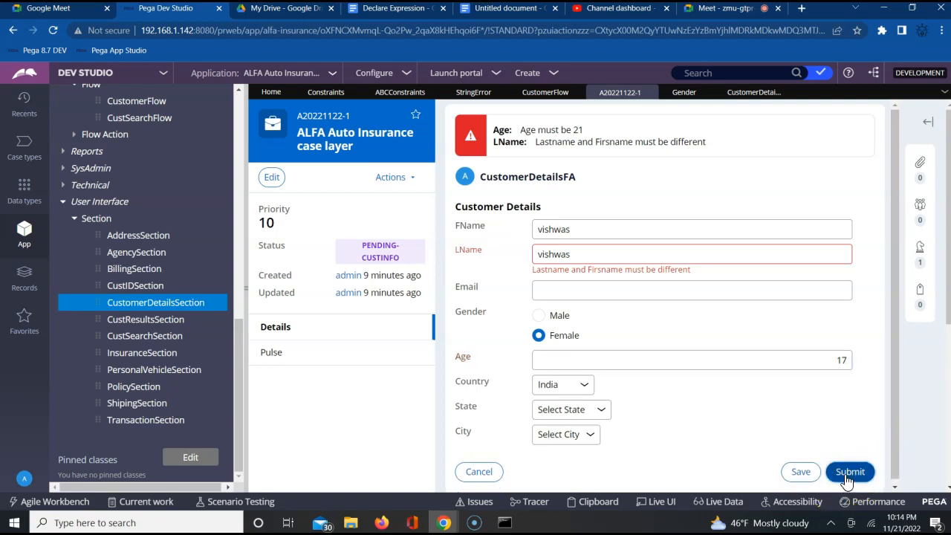
click(847, 477)
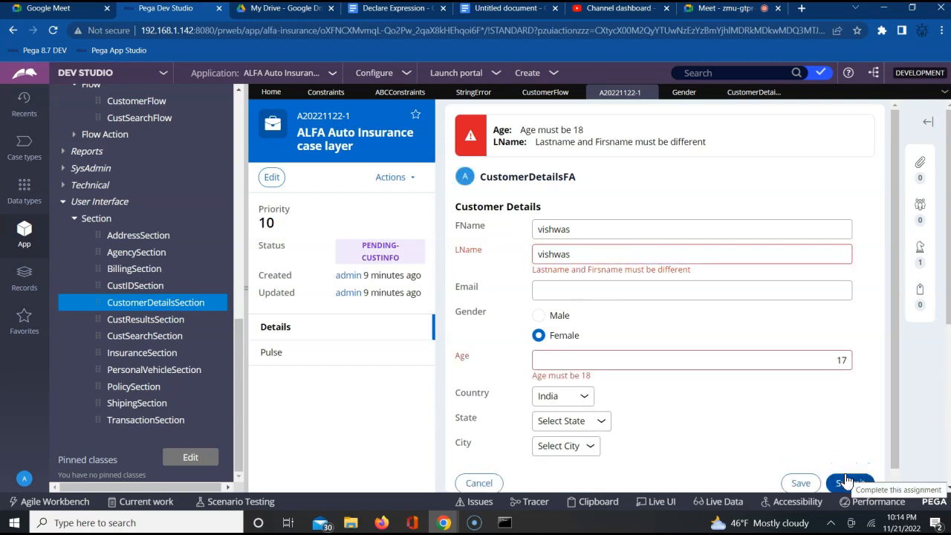
triple_click(550, 376)
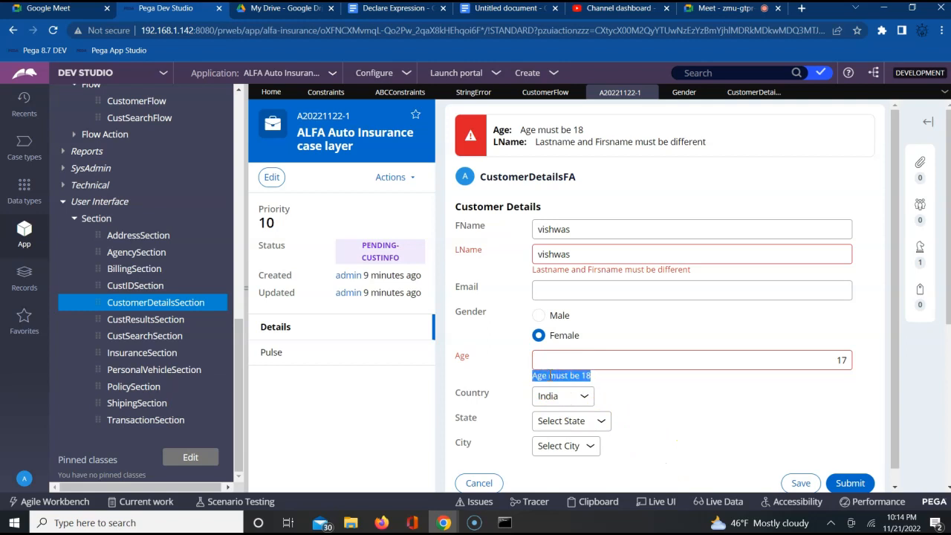
Step: Switch Gender back to Male, resubmit the assignment, and check the Age error message
click(538, 316)
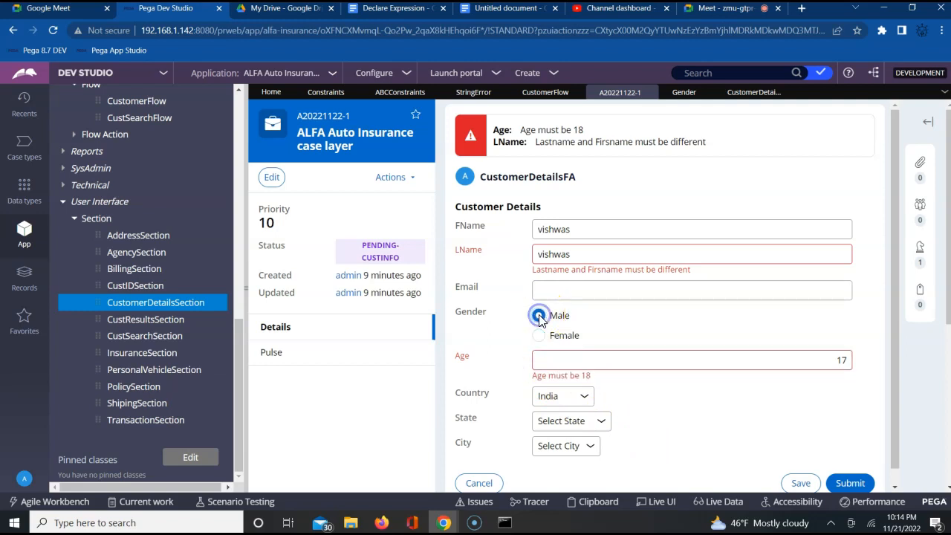
click(863, 484)
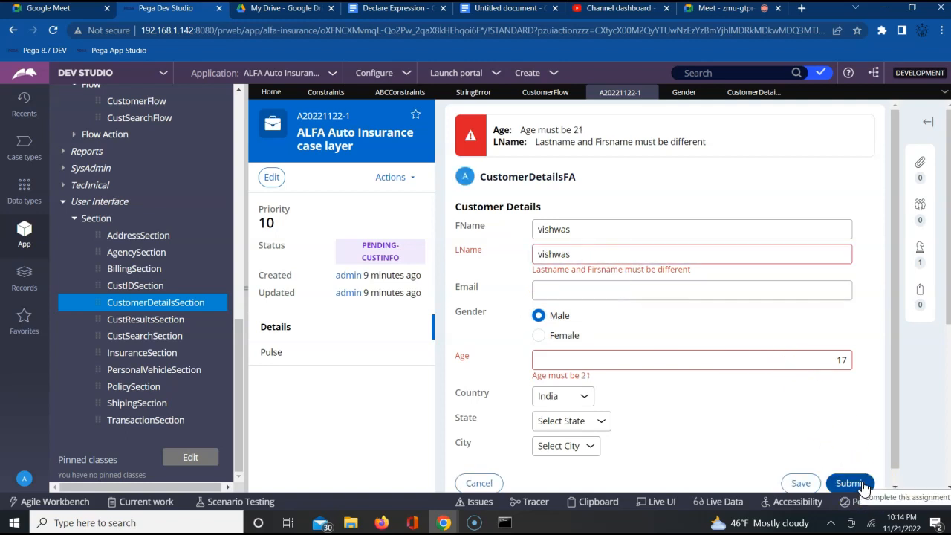
triple_click(558, 375)
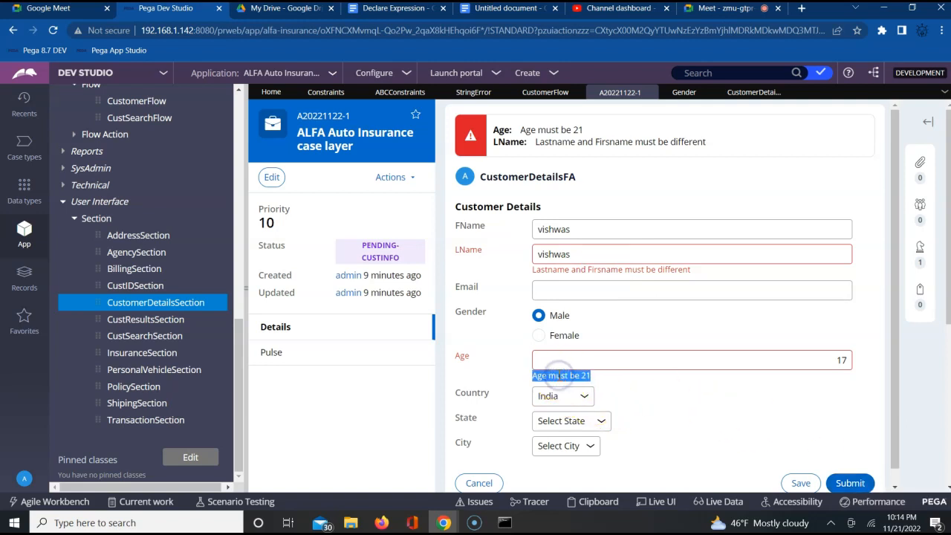
Step: Examine the StringError message reference in ABCConstraints and locate its rule among the application's Technical Message rules
click(389, 95)
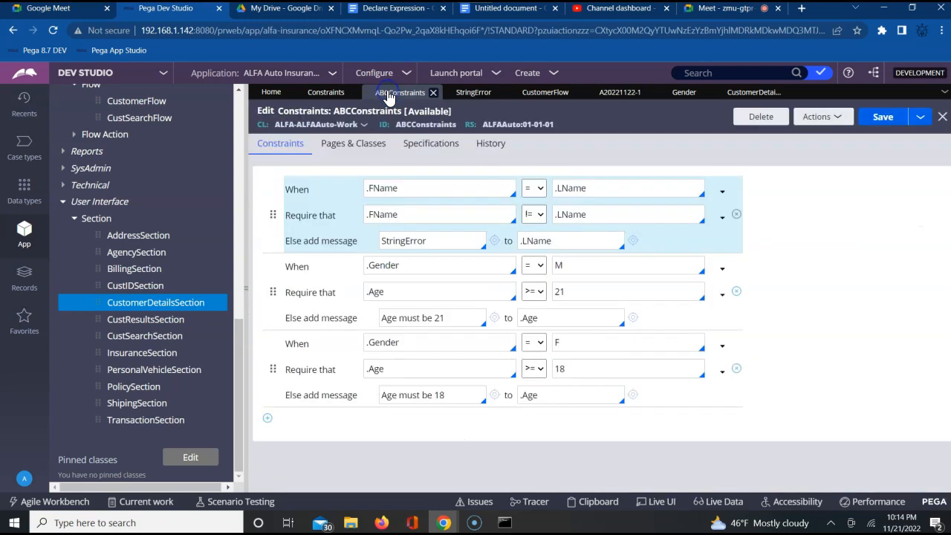
double_click(401, 239)
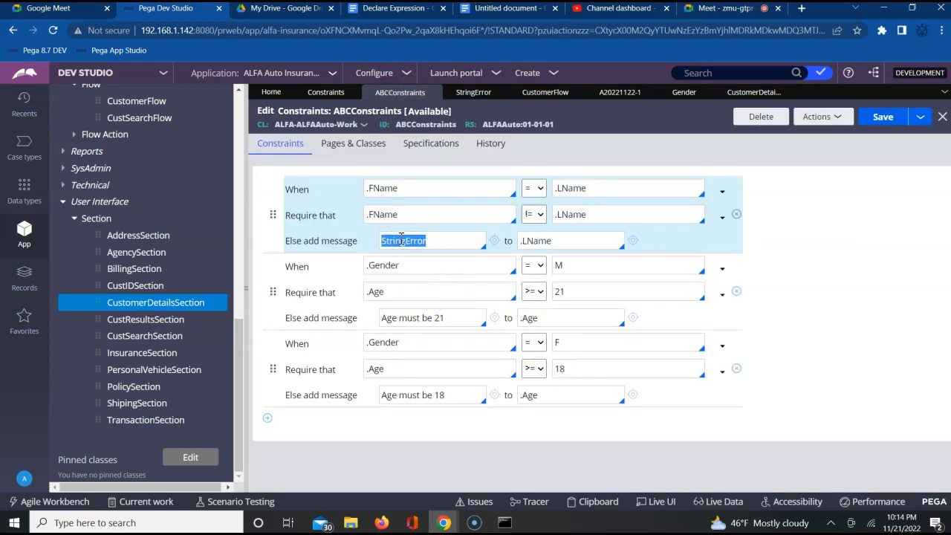
click(62, 190)
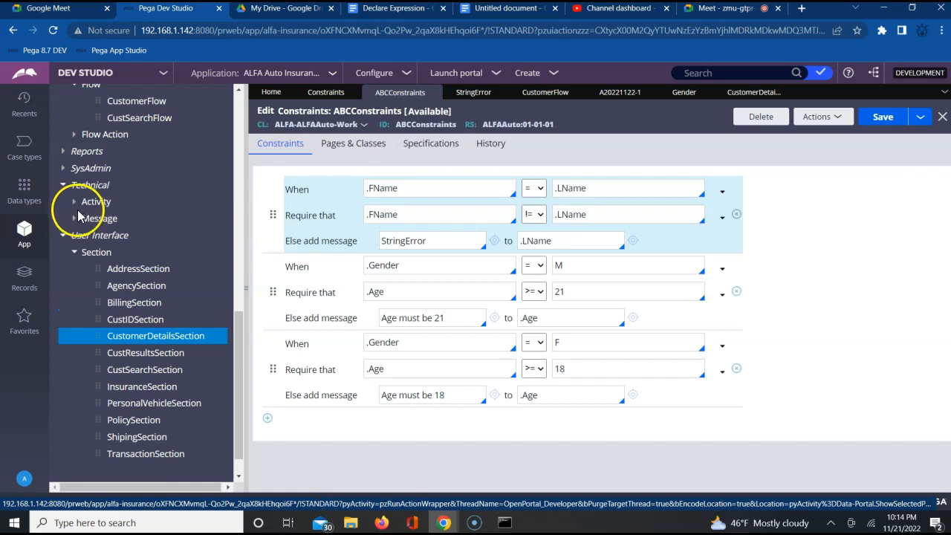
click(74, 221)
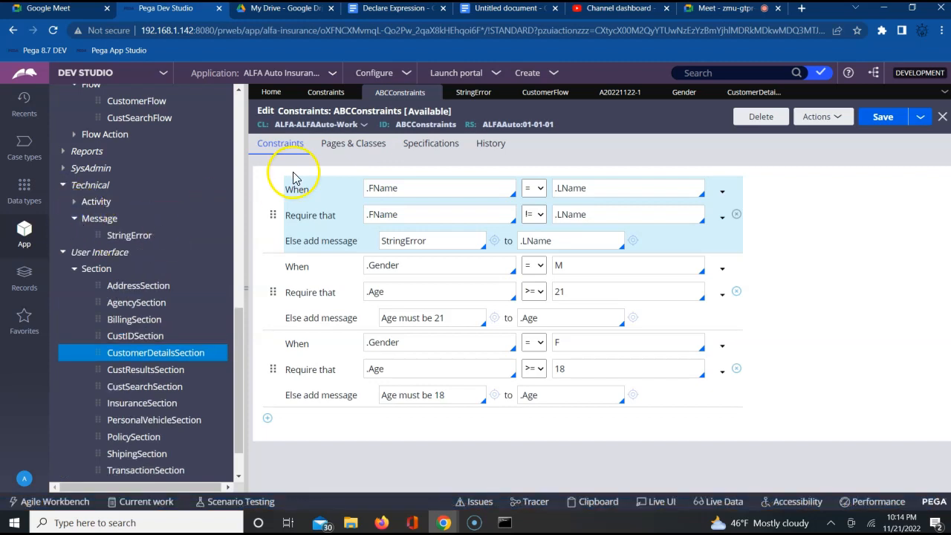
Step: Review the StringError rule's message text and available Category options, keep the category as Error, and save the rule
click(473, 94)
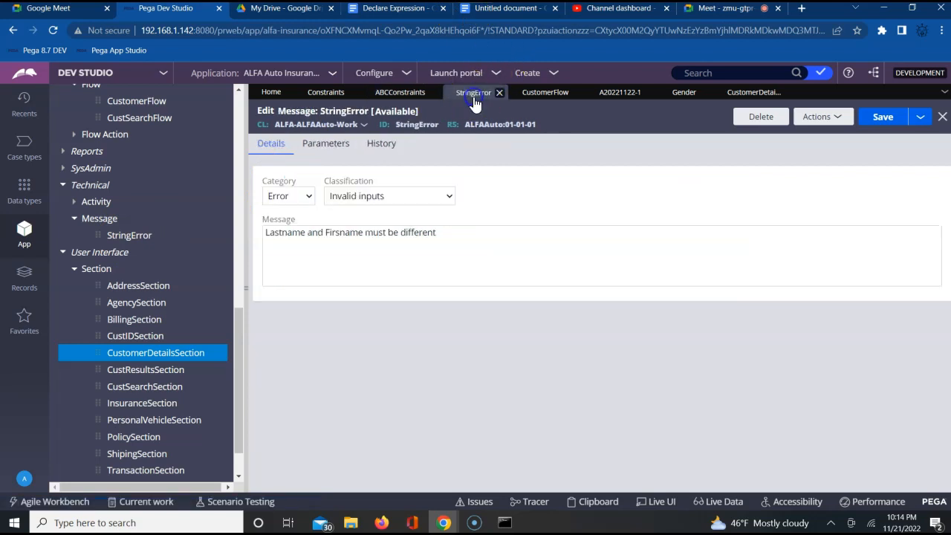
triple_click(406, 245)
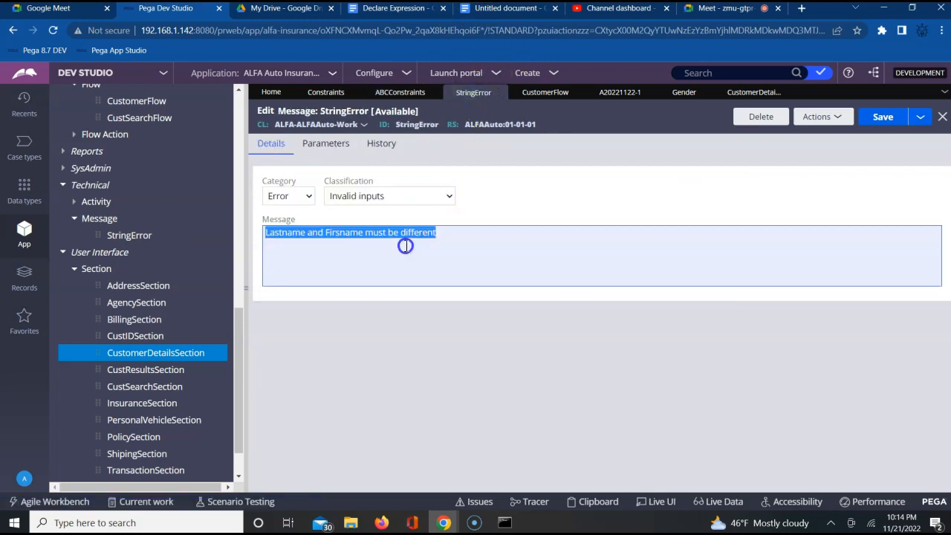
click(407, 246)
click(281, 201)
click(282, 198)
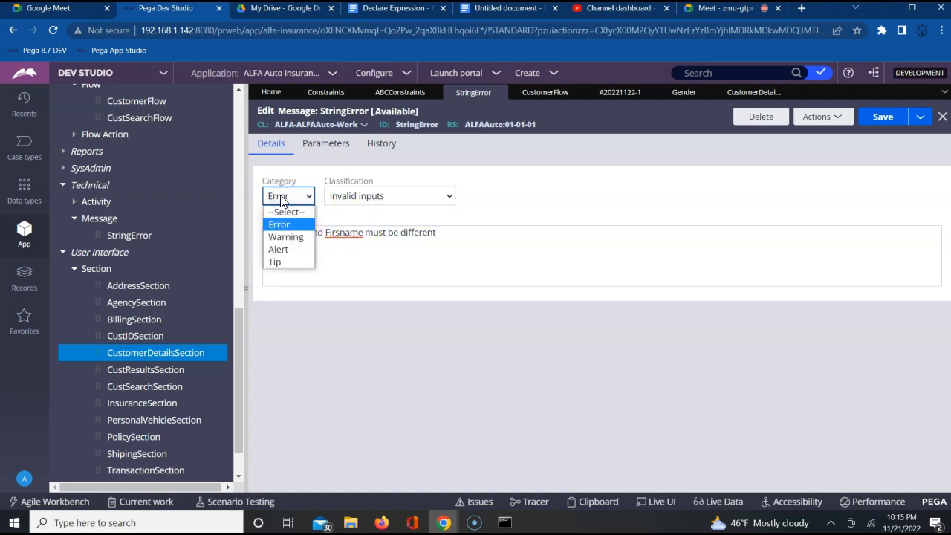
click(293, 240)
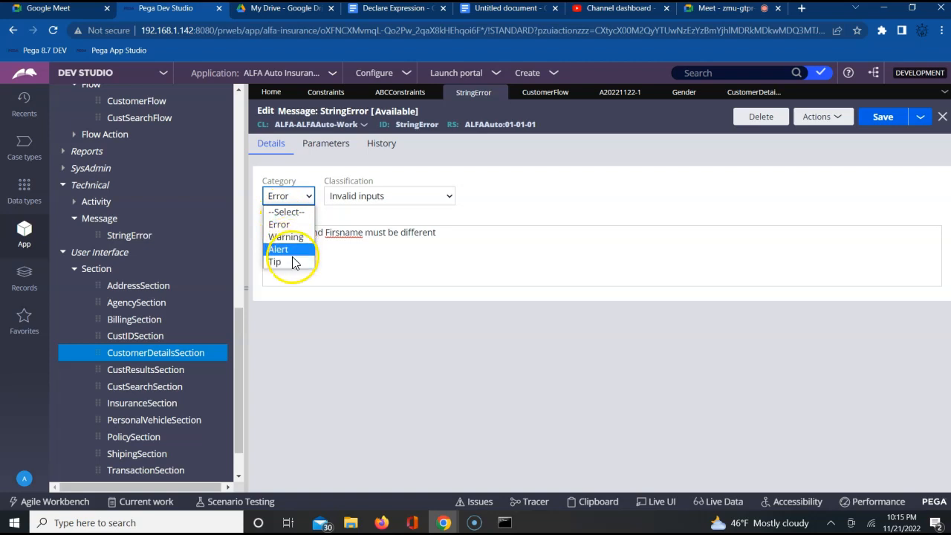
click(451, 279)
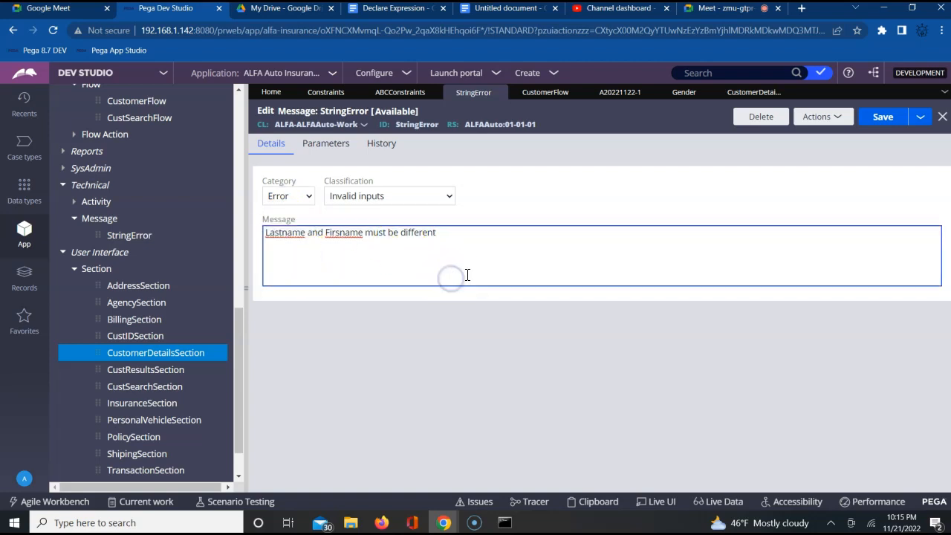
click(885, 119)
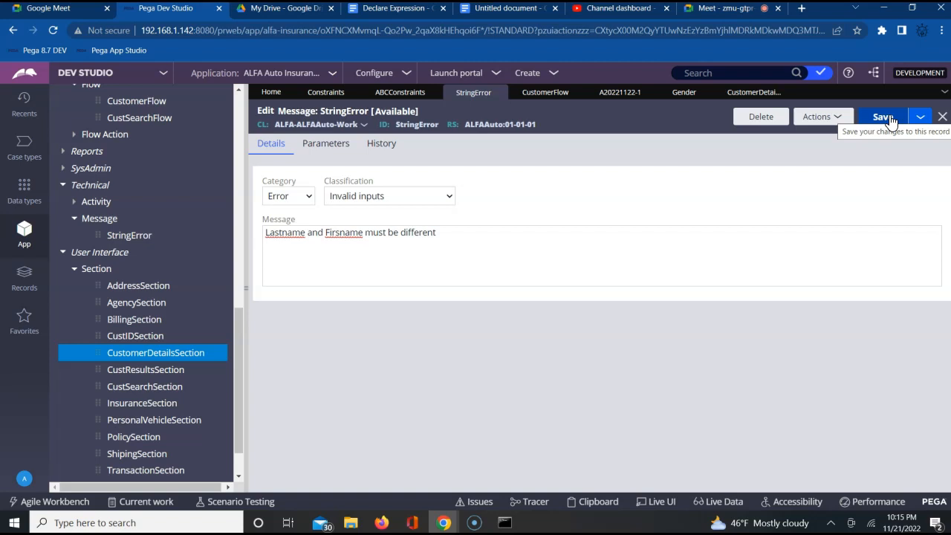
Step: Return to the test case and compare the StringError text with the error message under the LName field
click(618, 97)
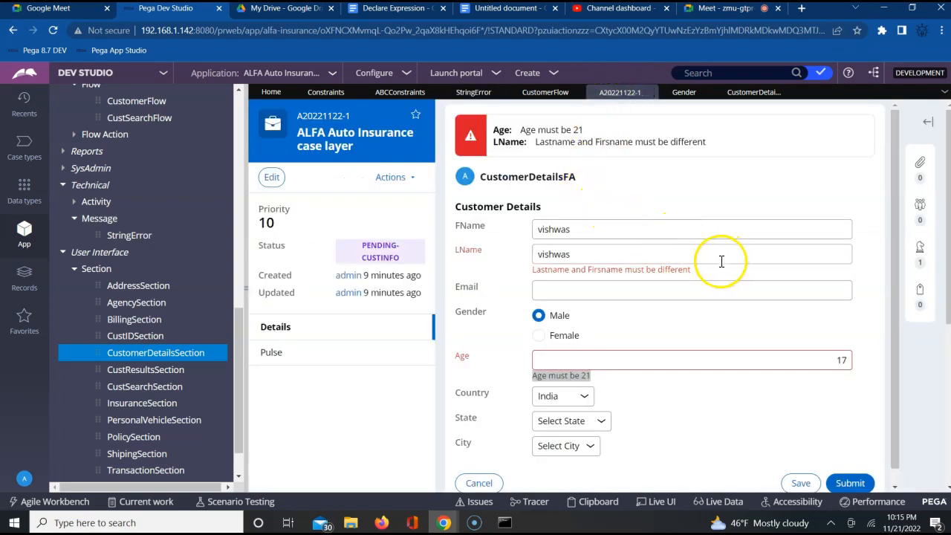
click(573, 255)
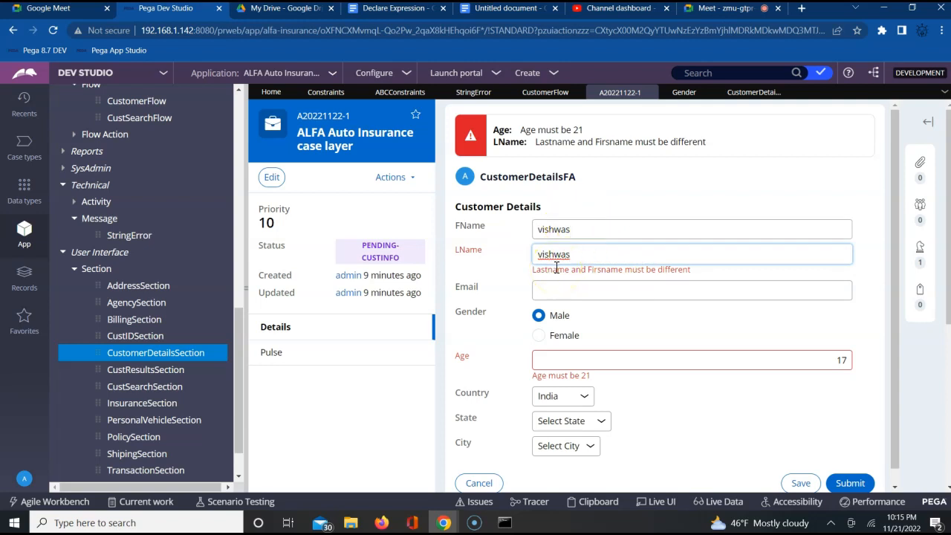
triple_click(571, 271)
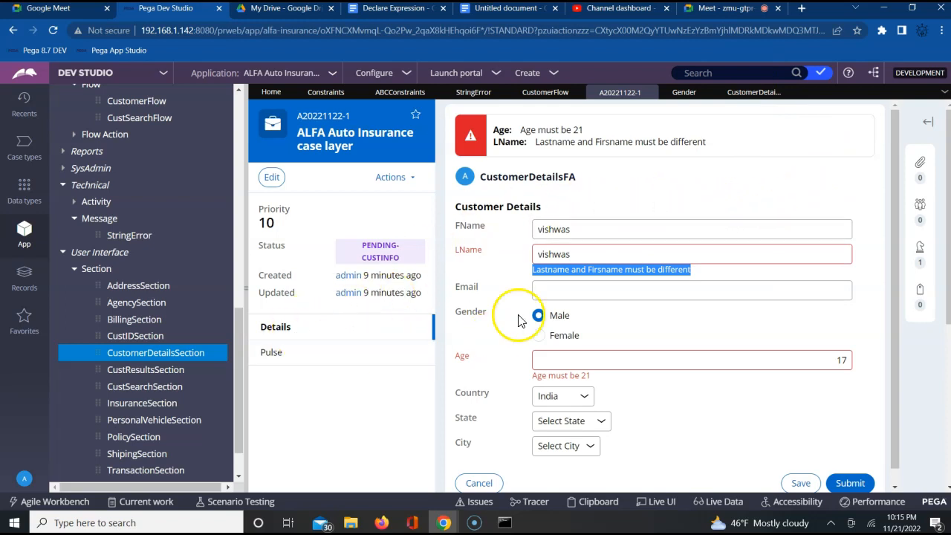
Step: Switch to the constraint notes in Google Docs, review the Rule-Declare-Constraints class name, and name the untitled document Declare Contraint
click(384, 10)
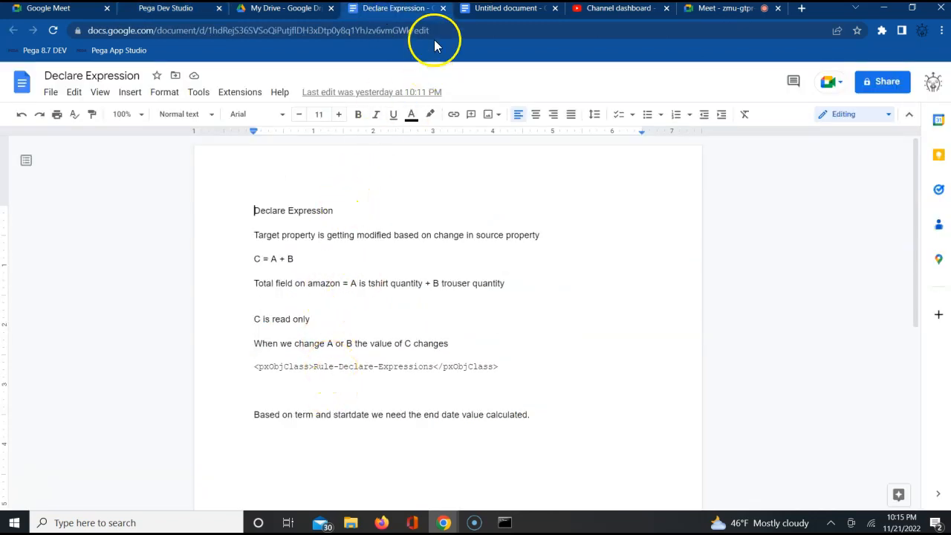
click(508, 9)
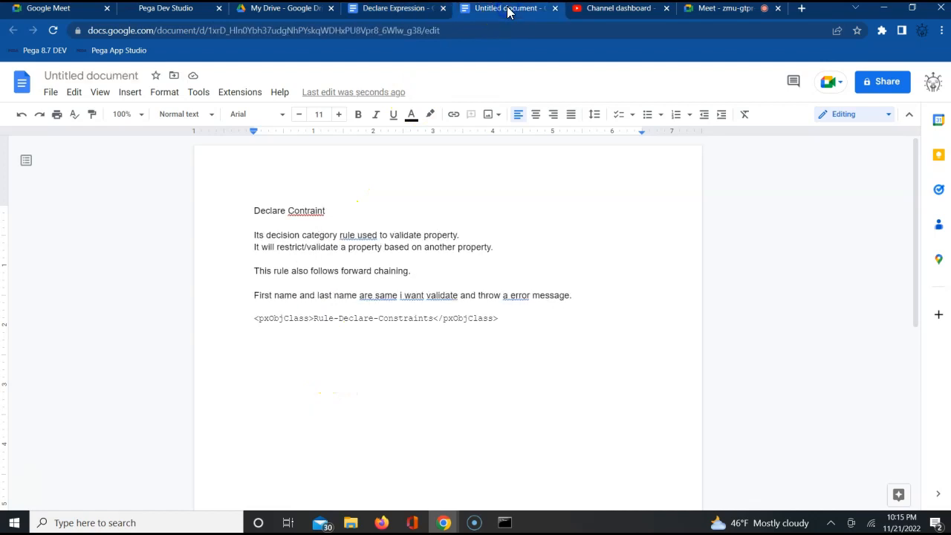
double_click(426, 319)
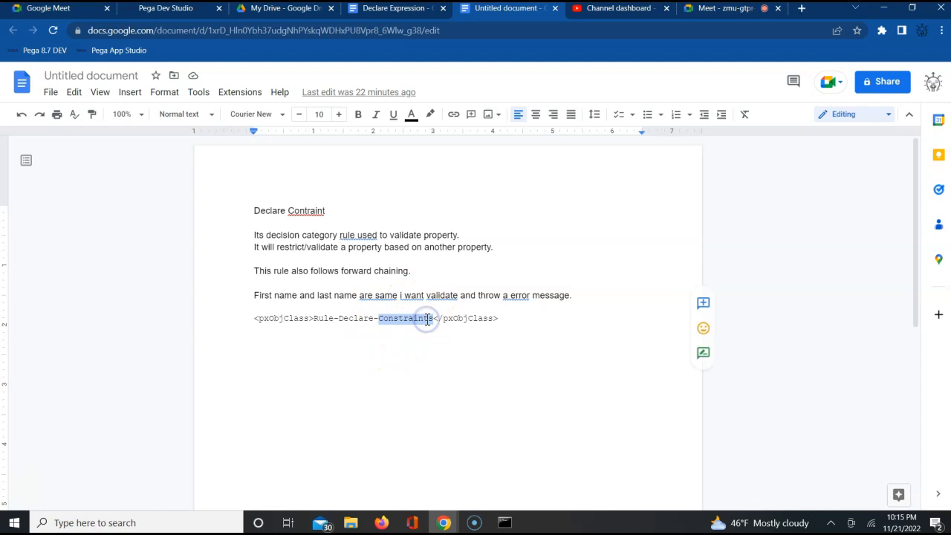
click(84, 80)
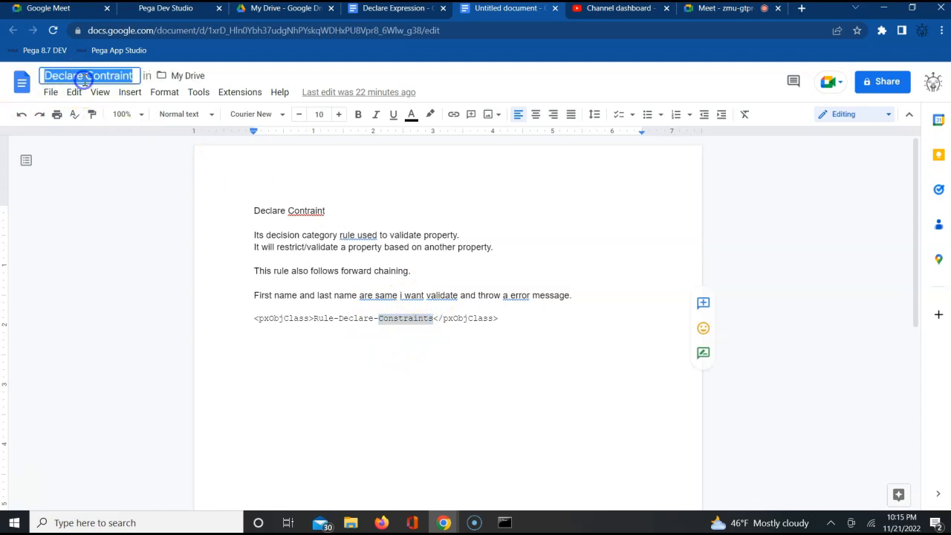
click(291, 335)
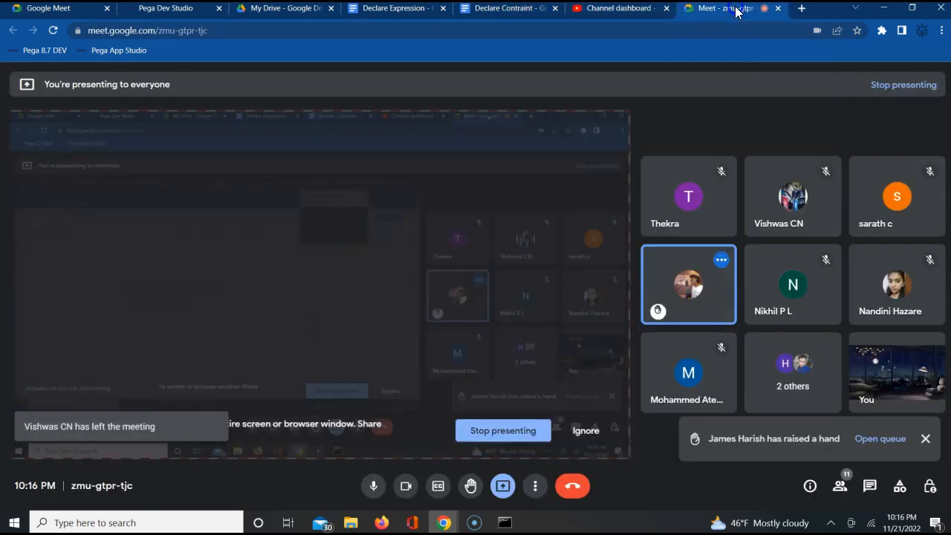
Step: Check the Google Meet call and return to the Declare Contraint and Declare Expression notes in Google Docs
click(734, 9)
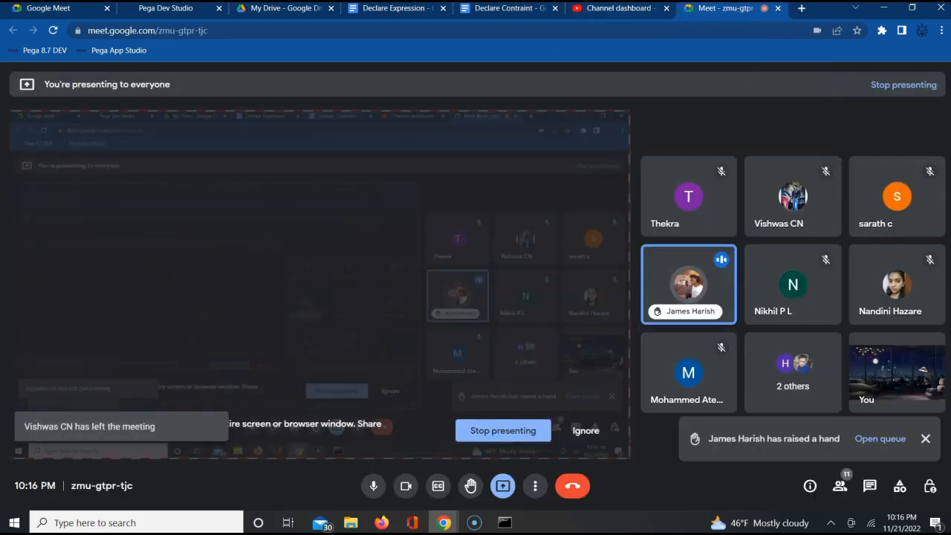
click(484, 15)
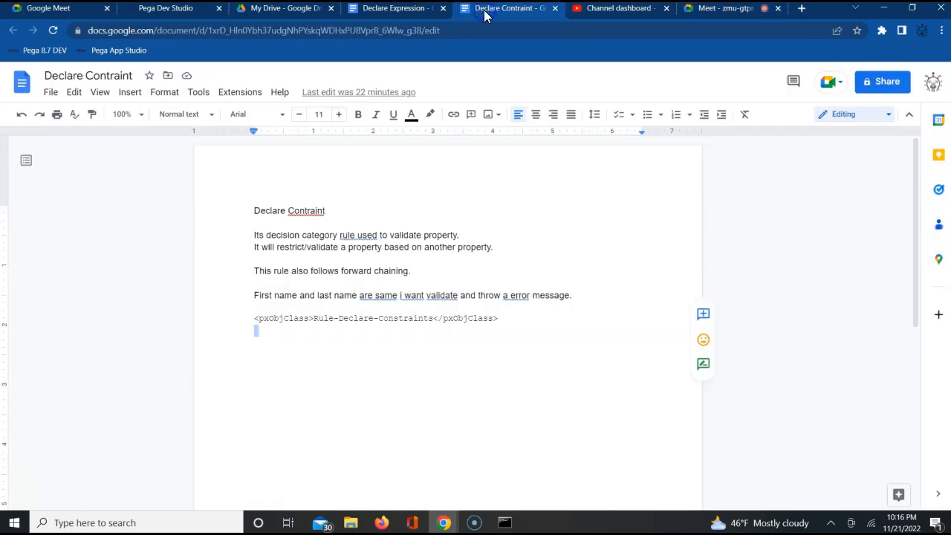
click(391, 9)
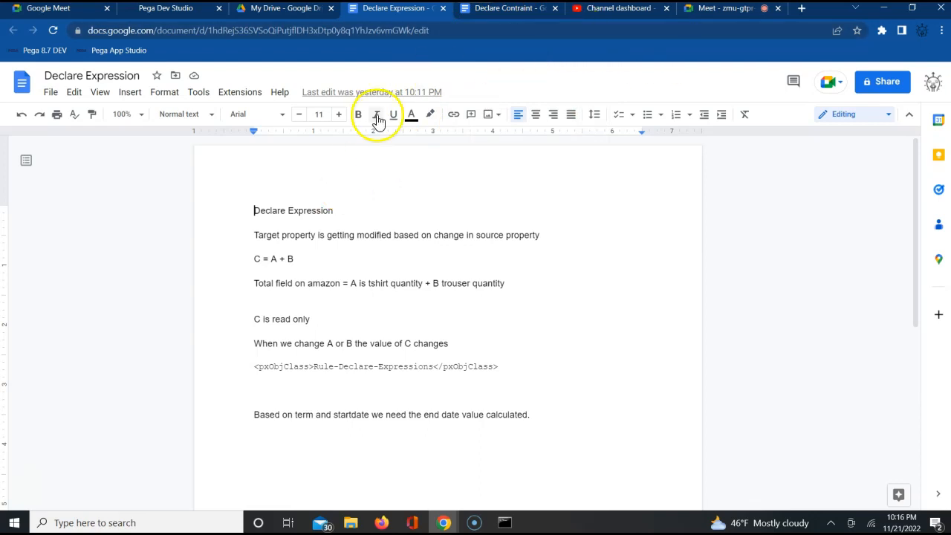
Step: Switch back to the test case in Pega Dev Studio and examine the FName field in Customer Details
click(180, 9)
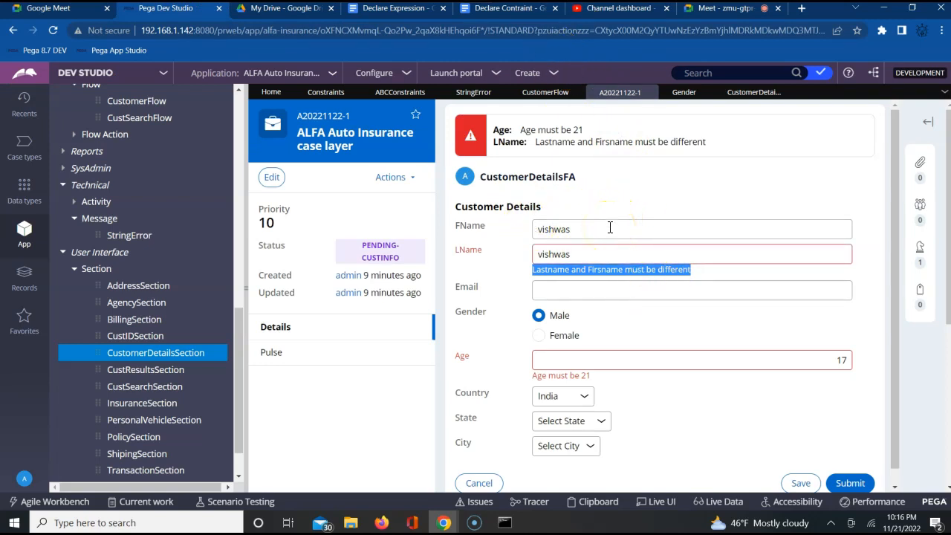
click(537, 295)
click(554, 230)
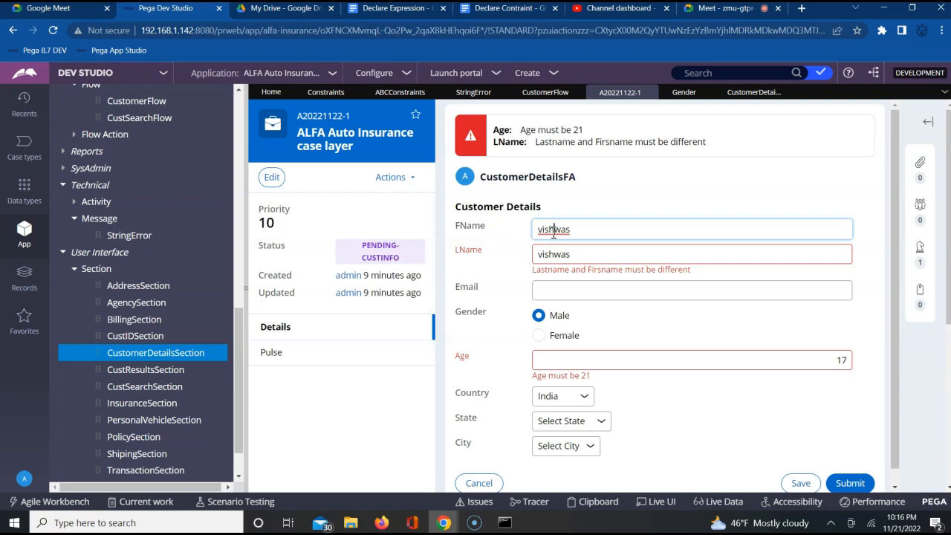
Step: In CustomerDetailsSection, set the FName text input's Required option to Always and apply the cell properties
click(746, 93)
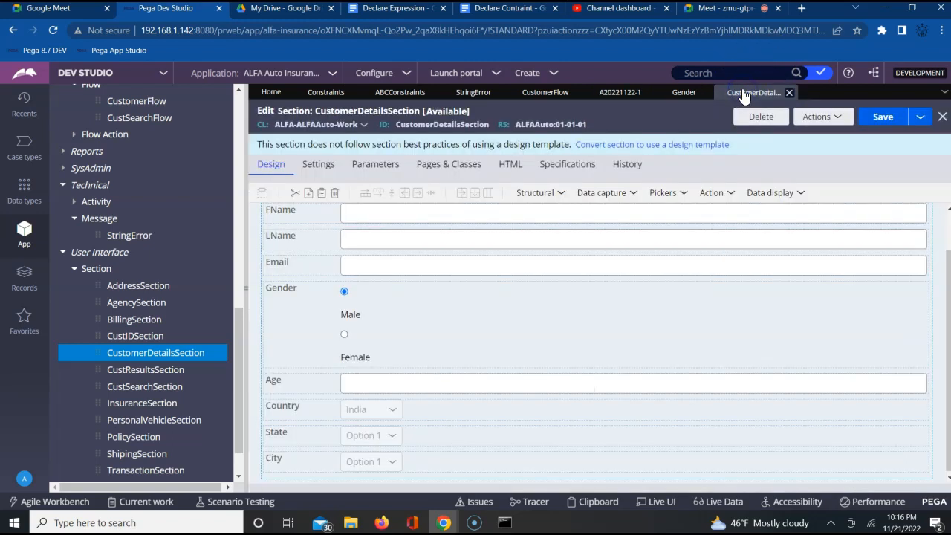
click(773, 214)
click(937, 215)
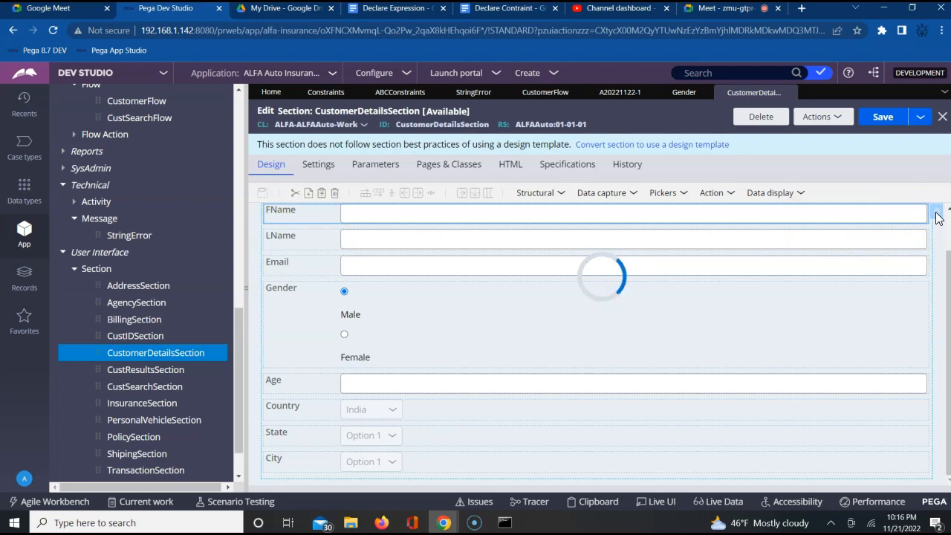
click(936, 217)
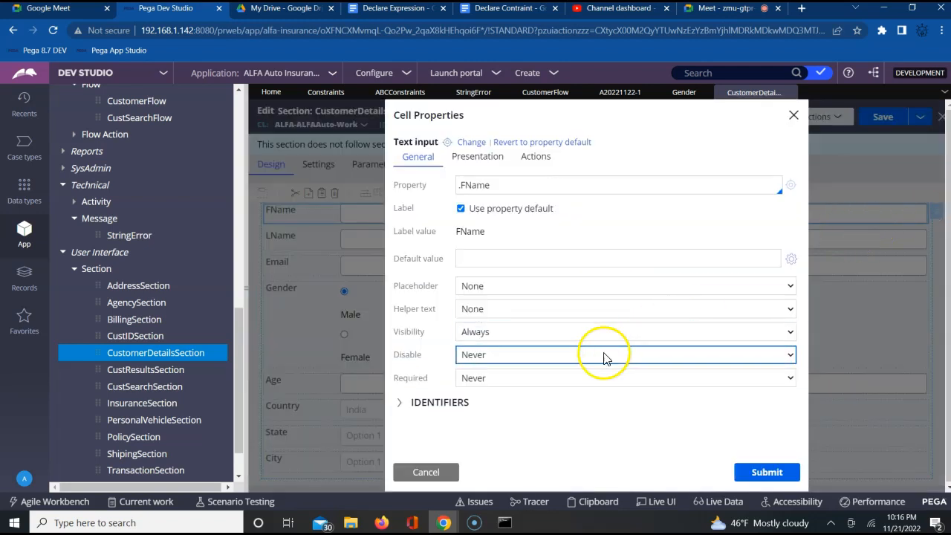
click(561, 380)
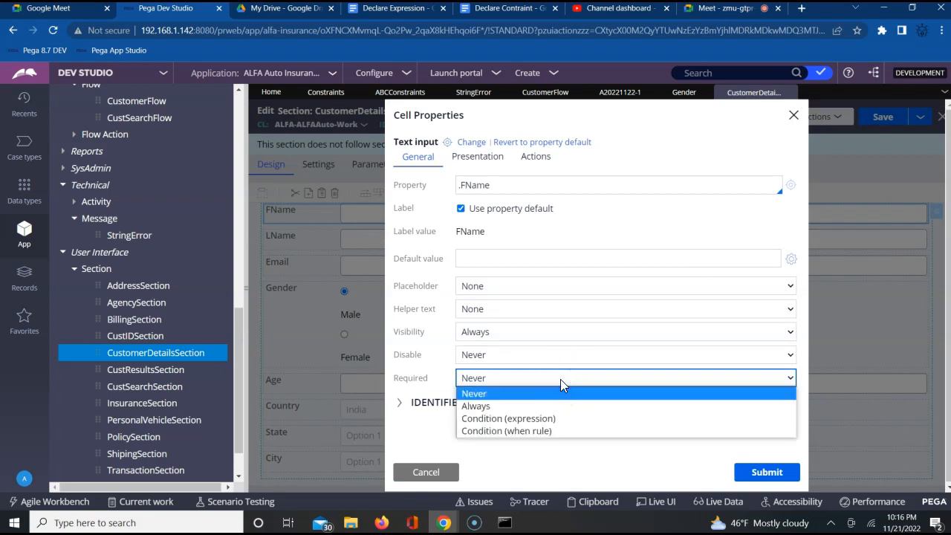
click(467, 406)
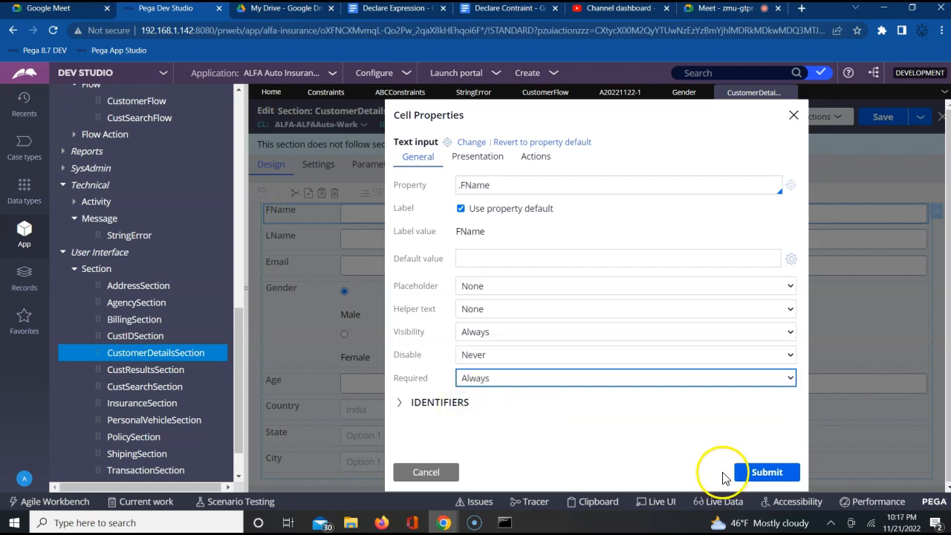
click(767, 473)
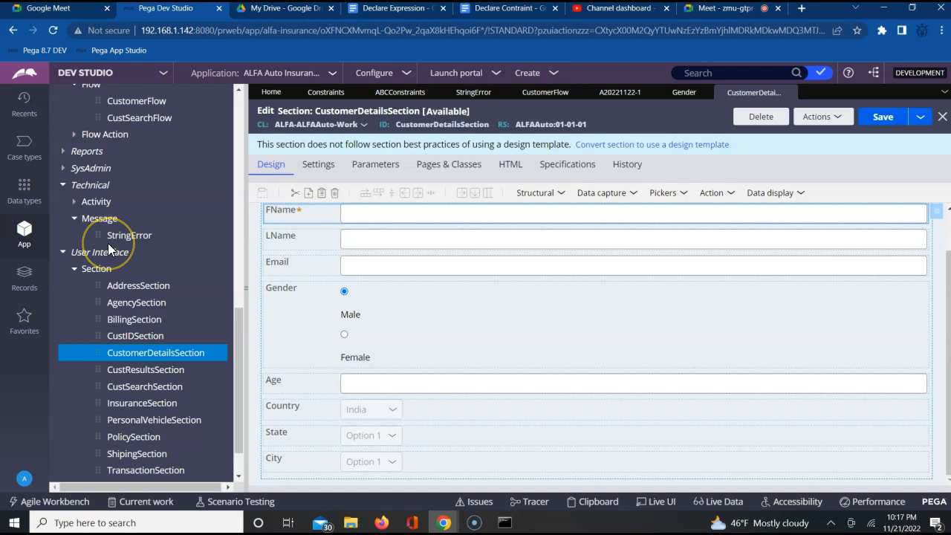
Step: Browse the rule categories in the Records explorer with Decision collapsed, and reopen the StringError message rule
click(25, 278)
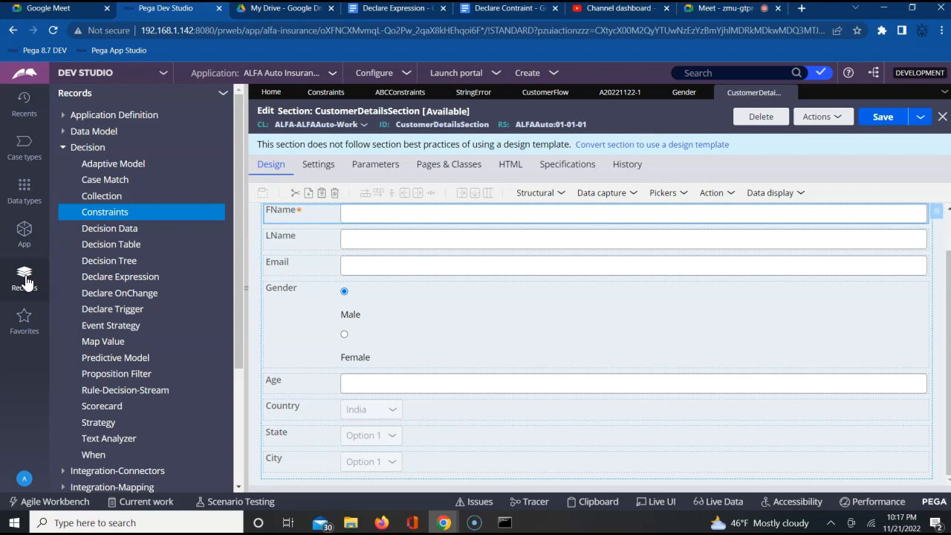
click(63, 150)
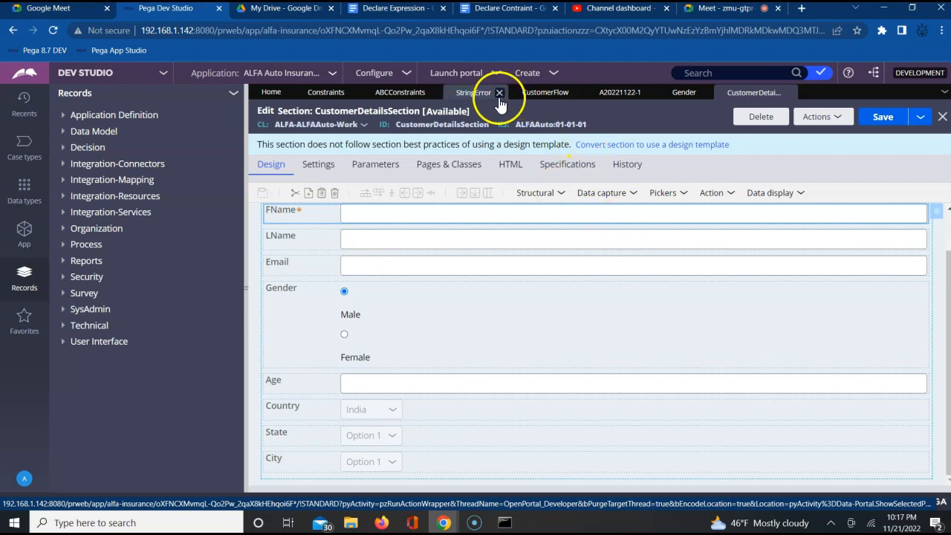
click(479, 95)
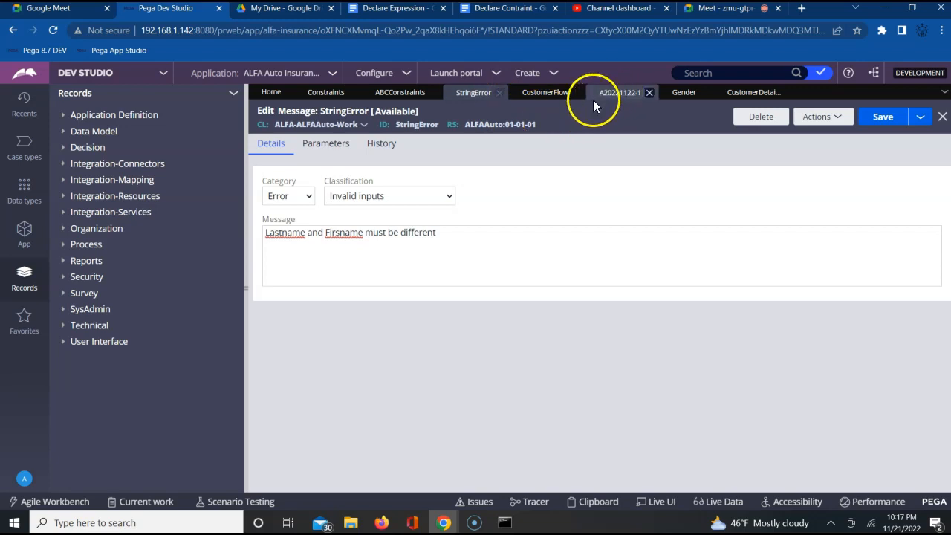
Step: Review the first constraint in ABCConstraints, covering its .FName requirement, StringError message and .LName target
click(390, 95)
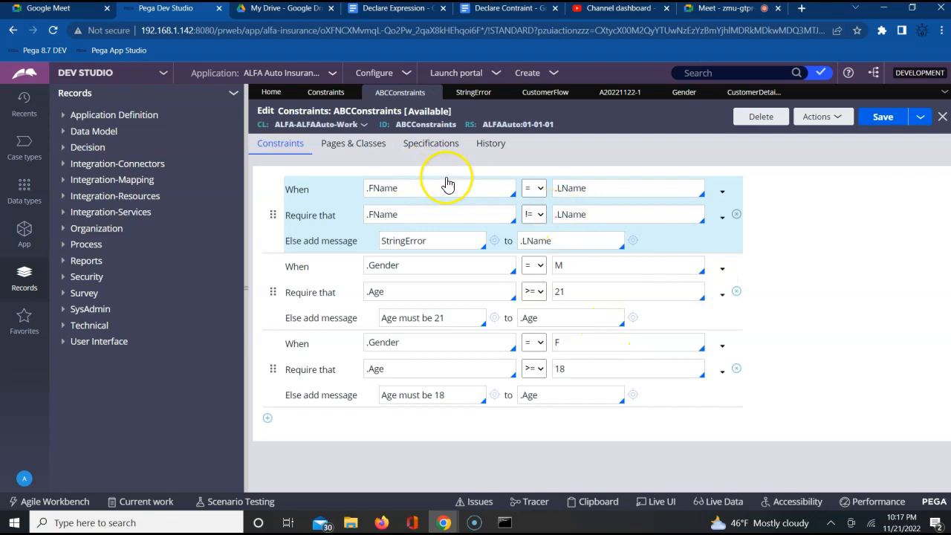
click(448, 221)
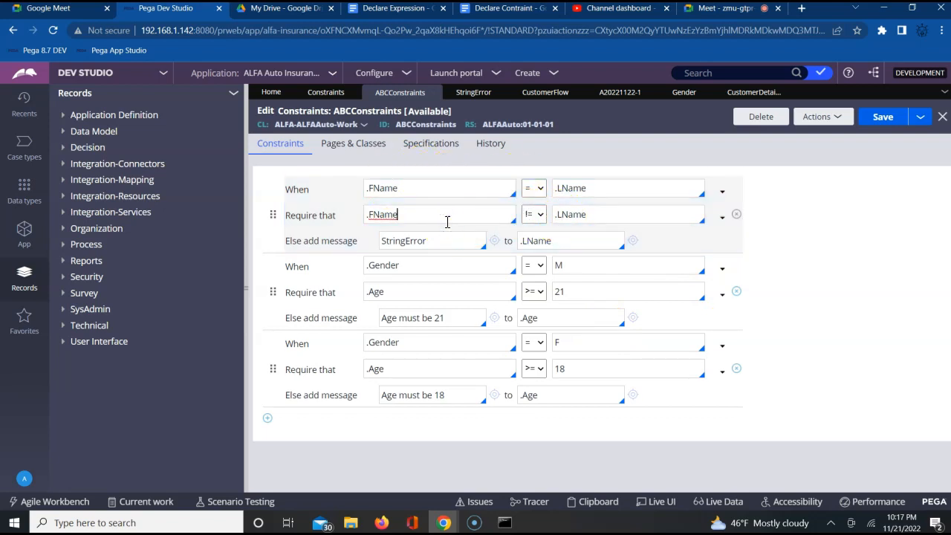
click(427, 243)
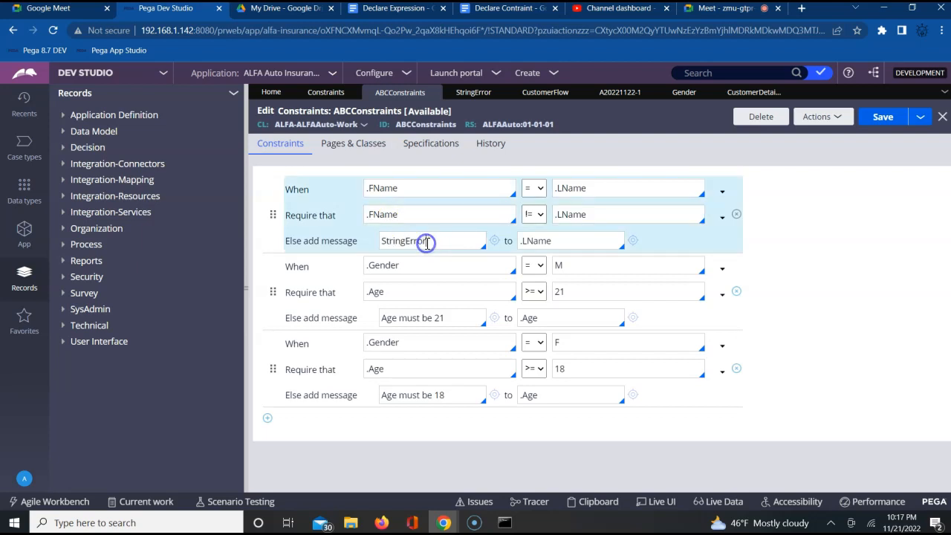
click(562, 245)
double_click(563, 245)
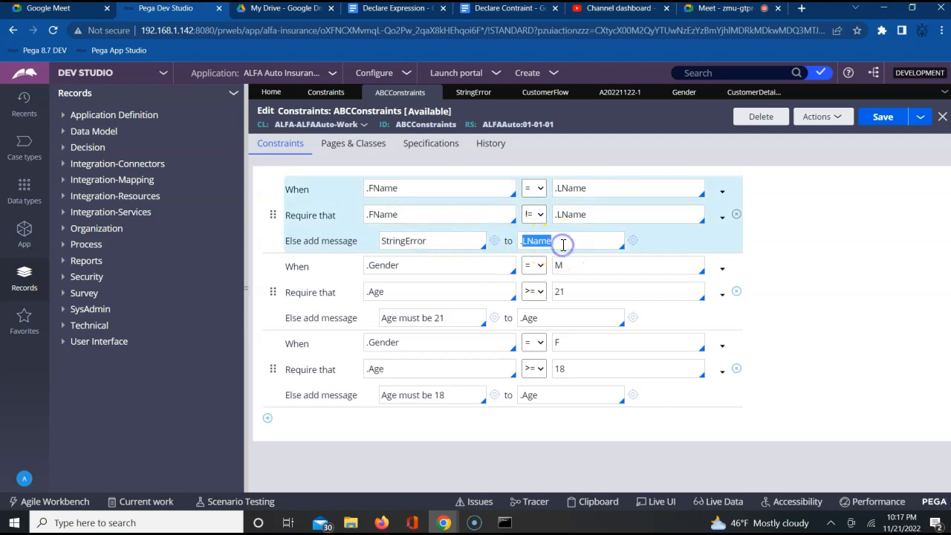